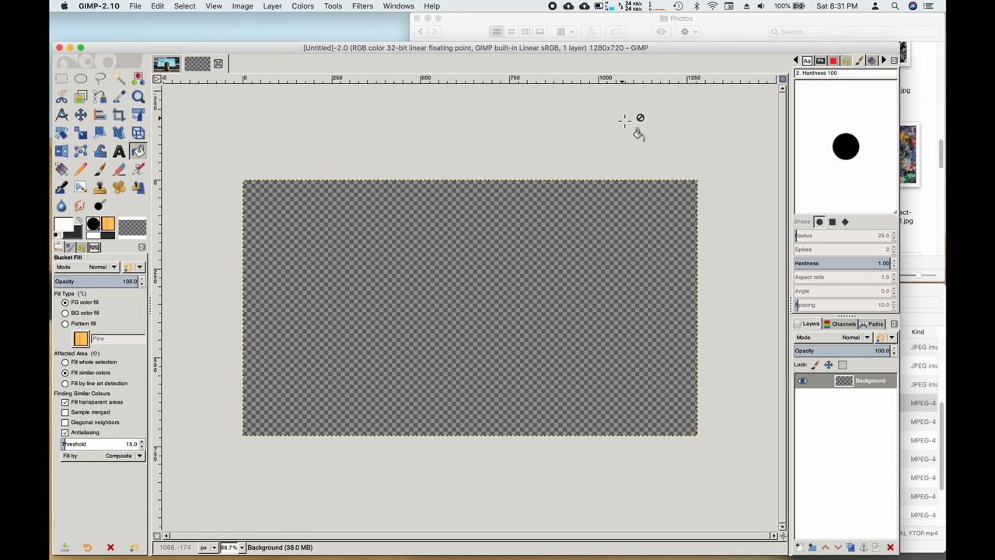
Step: Drag Microphone 720P.jpg from Finder's Photos window onto the GIMP canvas as a new layer
left_click(739, 27)
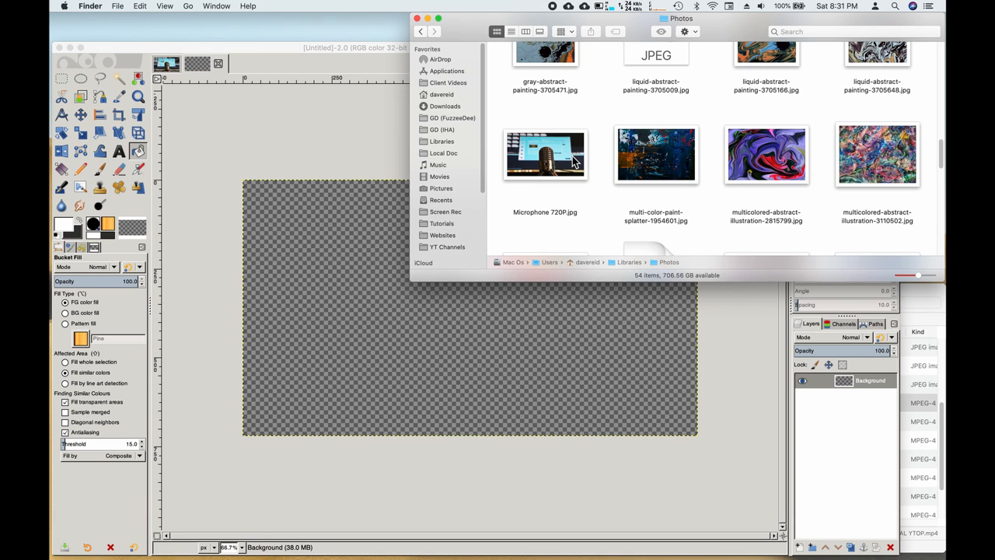
left_click_drag(576, 159, 383, 323)
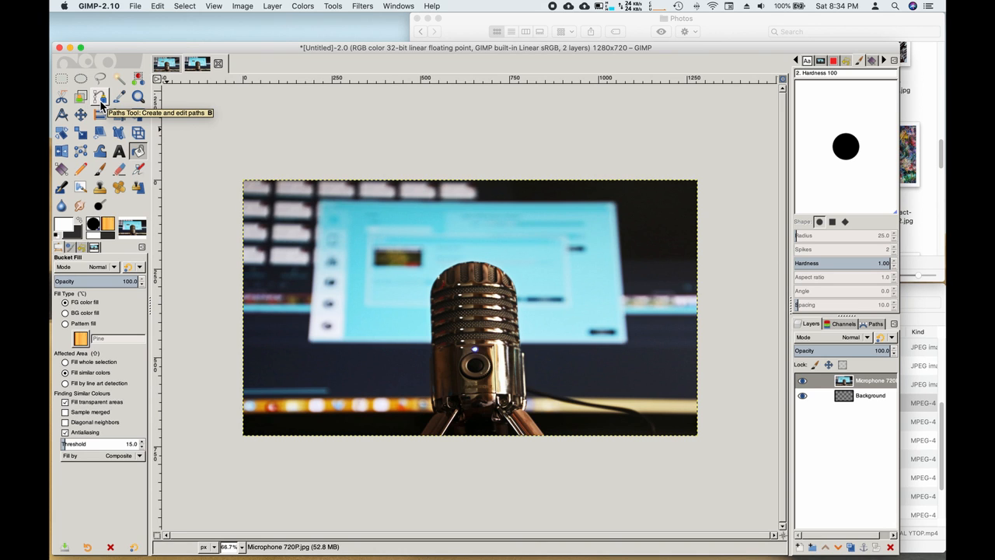
Step: Add two transparent layers named 3D Overlay and Overlay Highlight
left_click(801, 550)
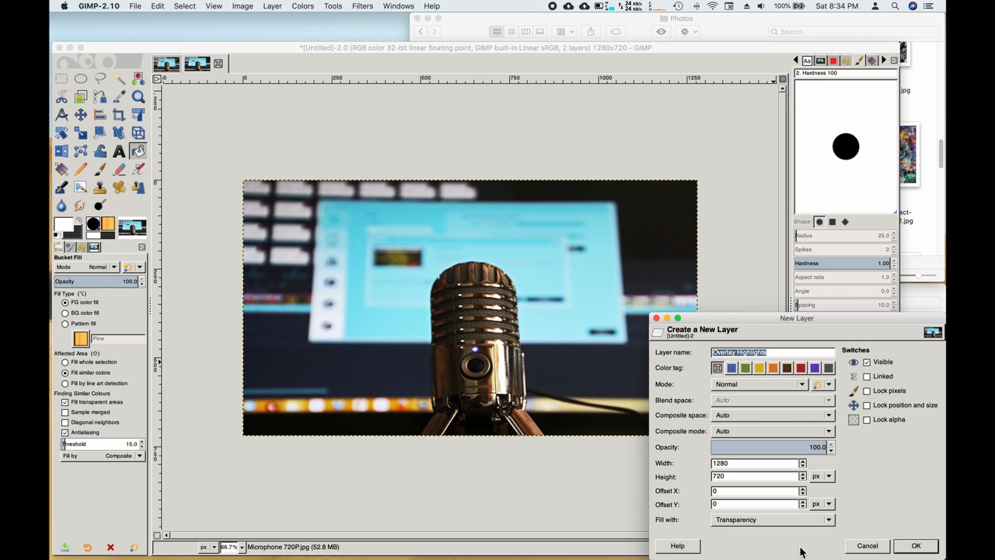
type("3D Overlay layer")
key("BackSpace")
key("BackSpace")
key("BackSpace")
key("Return")
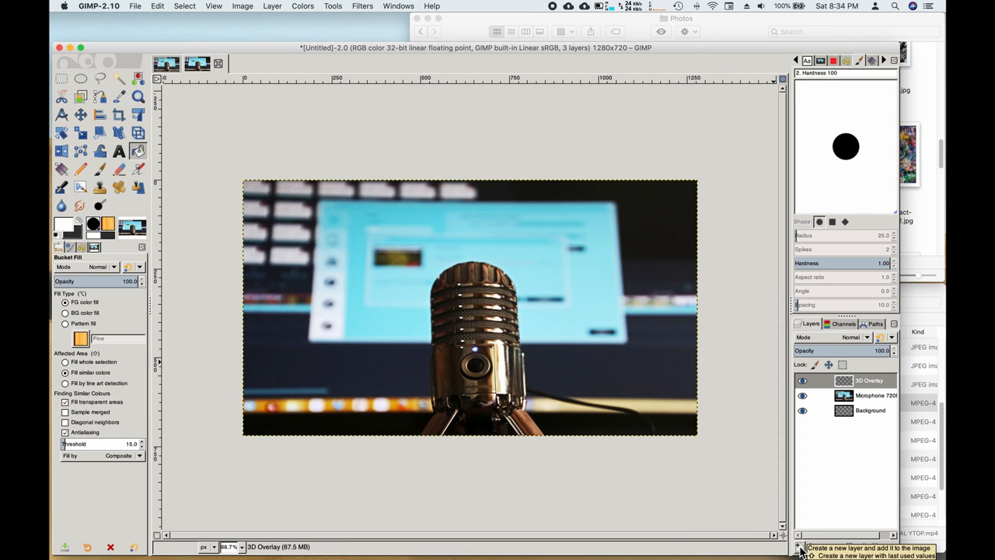
left_click(801, 547)
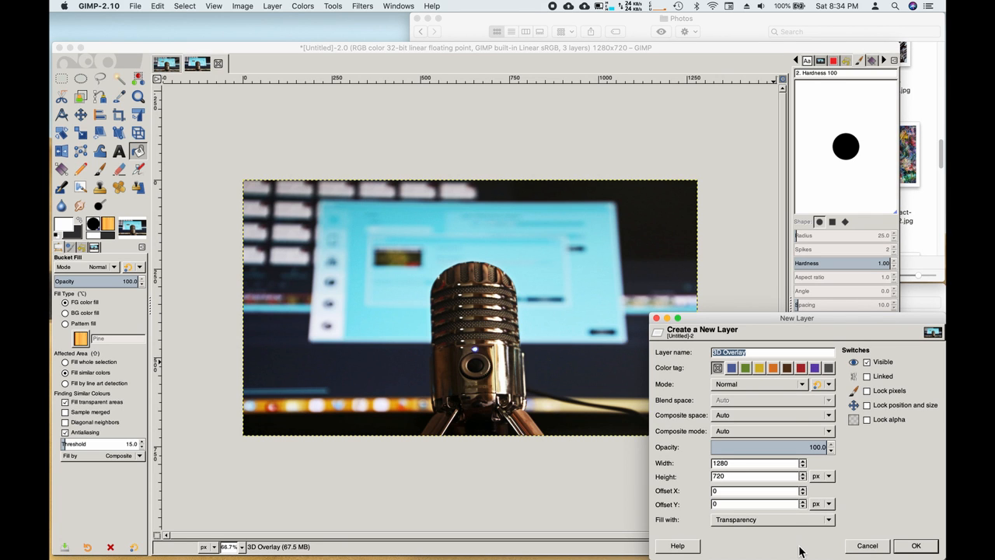
type("Overlay Highlights")
key("Return")
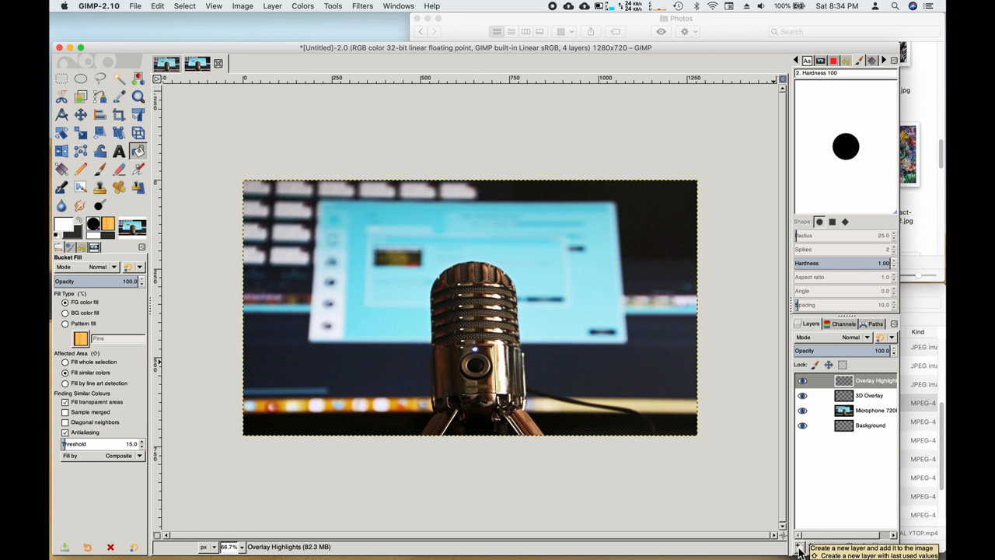
Step: Add Extras and Text layers on top, then make 3D Overlay the active layer
left_click(800, 550)
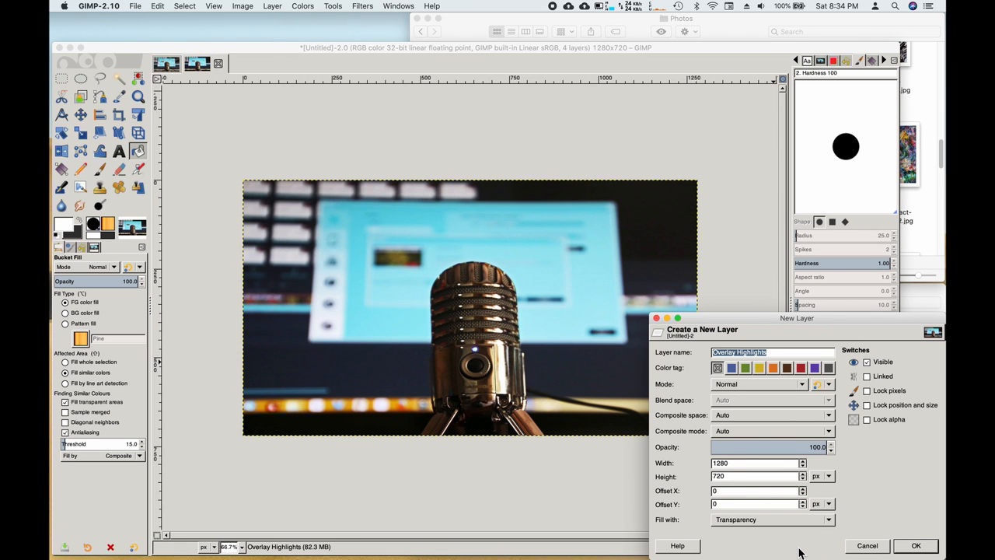
type("Extras")
key("Return")
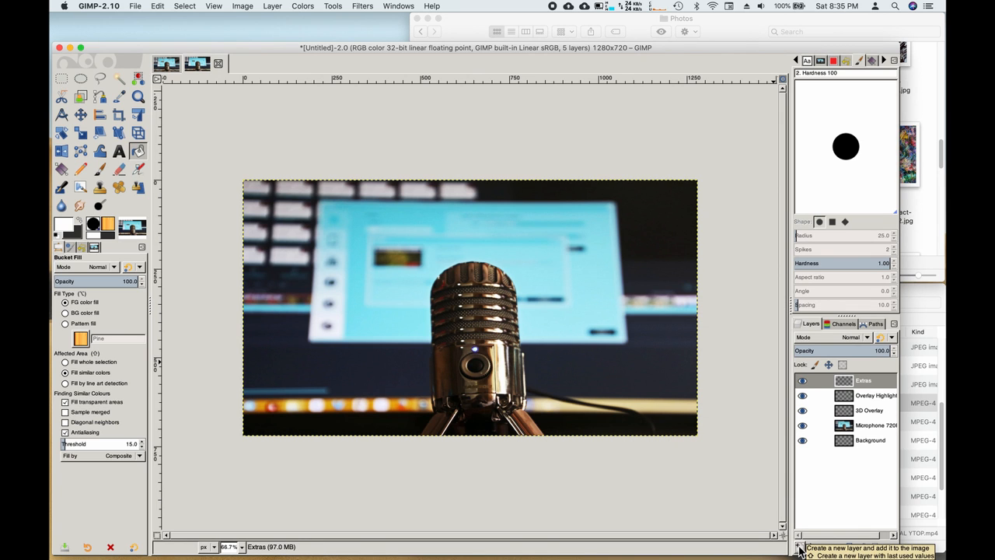
left_click(801, 548)
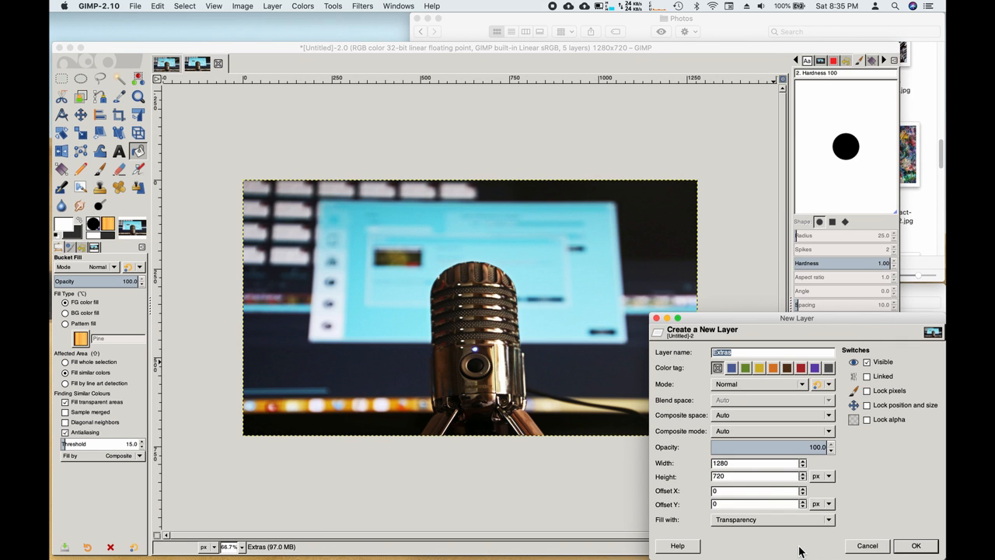
type("Text")
key("Return")
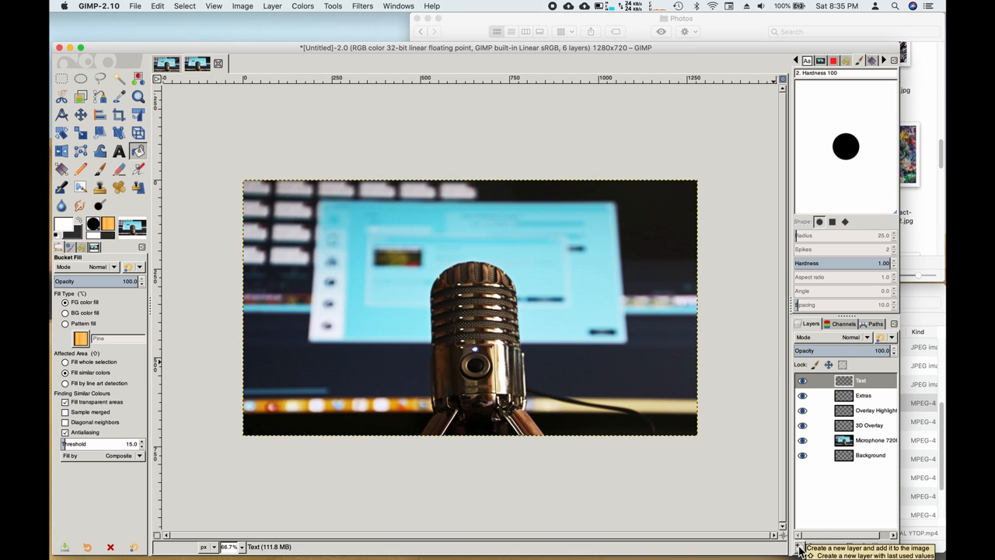
left_click(869, 430)
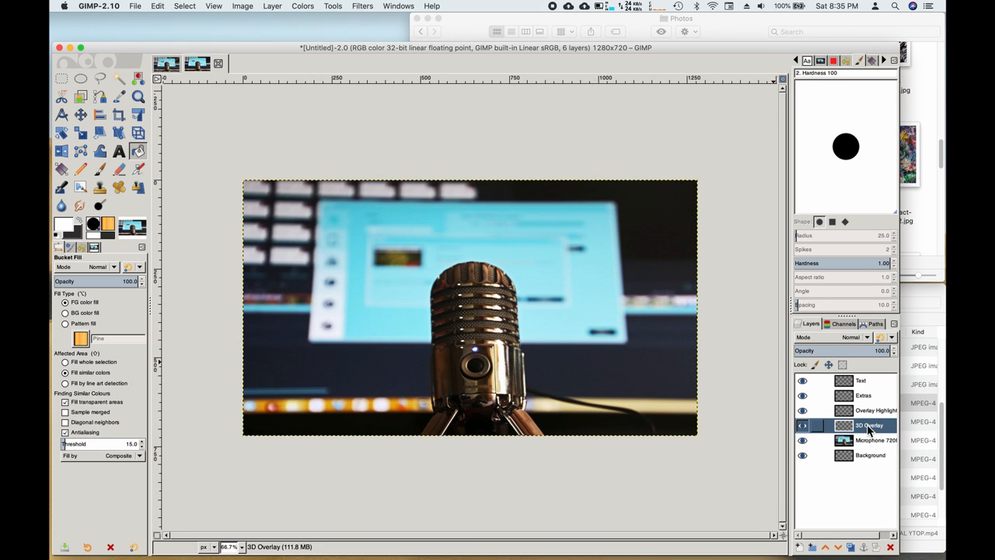
Step: With the Paths tool, place four anchors forming a narrow wedge from the top-left corner to the microphone head
left_click(100, 100)
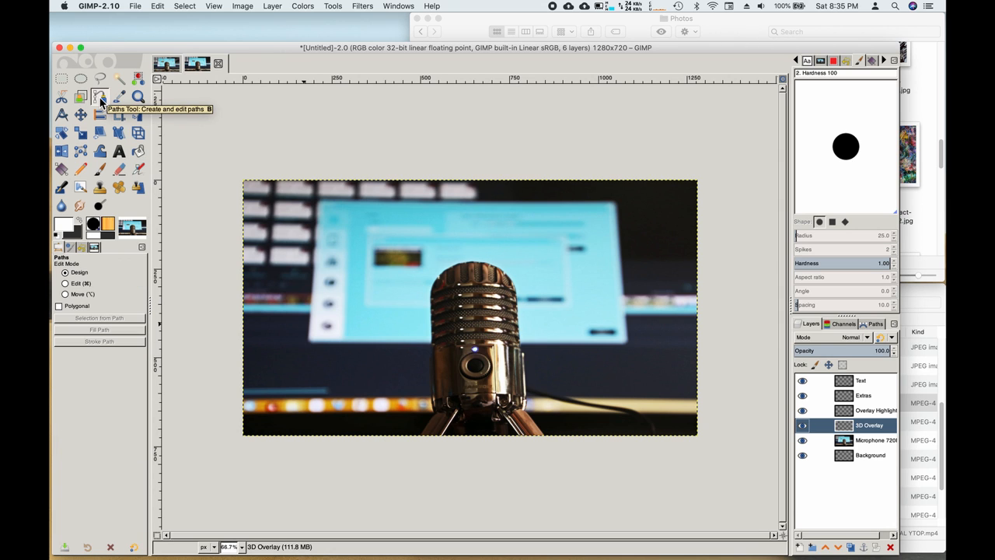
left_click(260, 181)
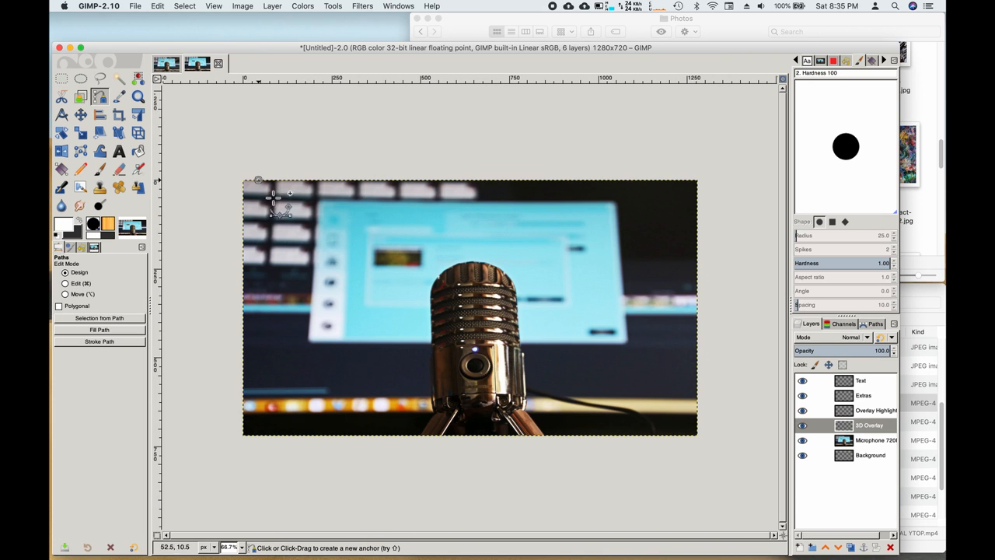
left_click(433, 283)
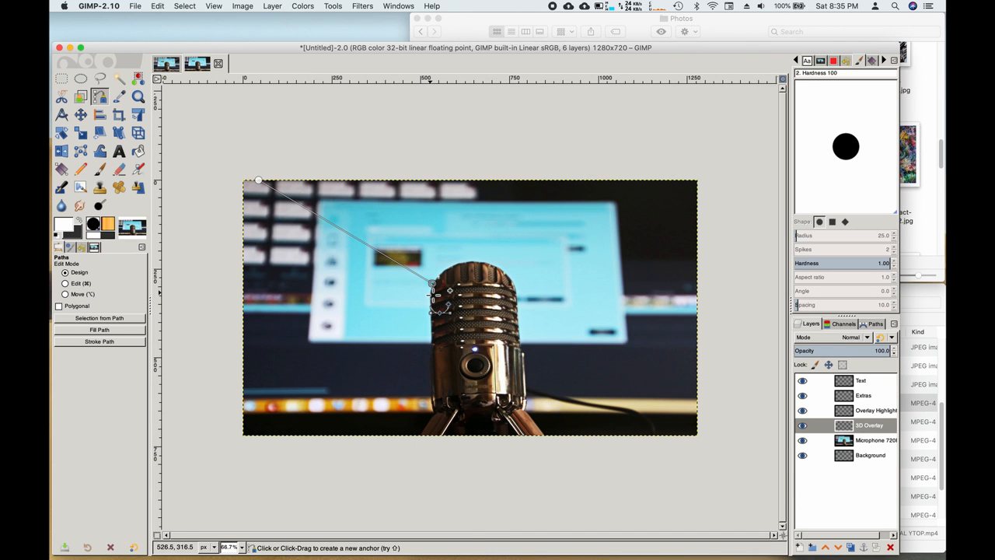
left_click(245, 196)
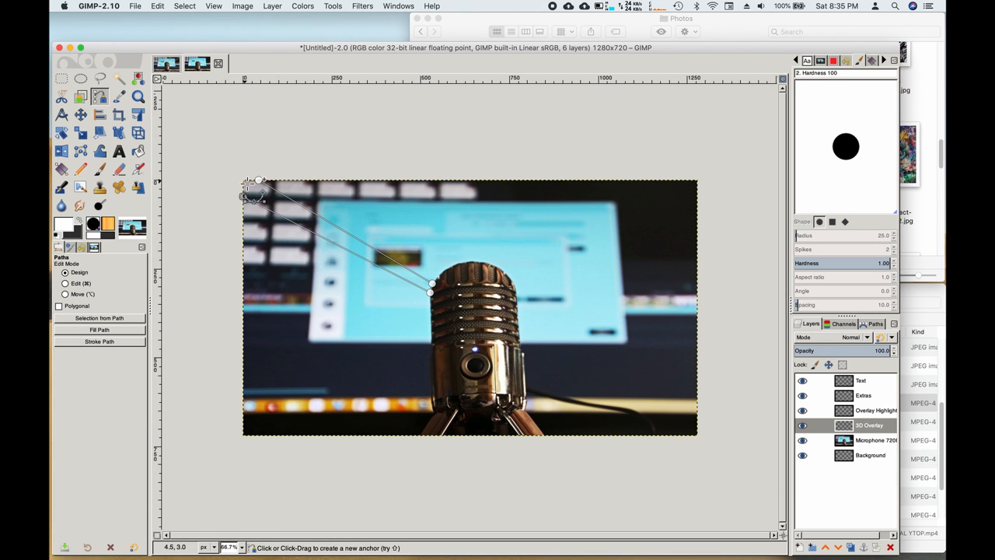
left_click(245, 182)
Step: Convert the wedge path to a selection and choose the Gradient tool with FG to BG (RGB)
left_click(104, 321)
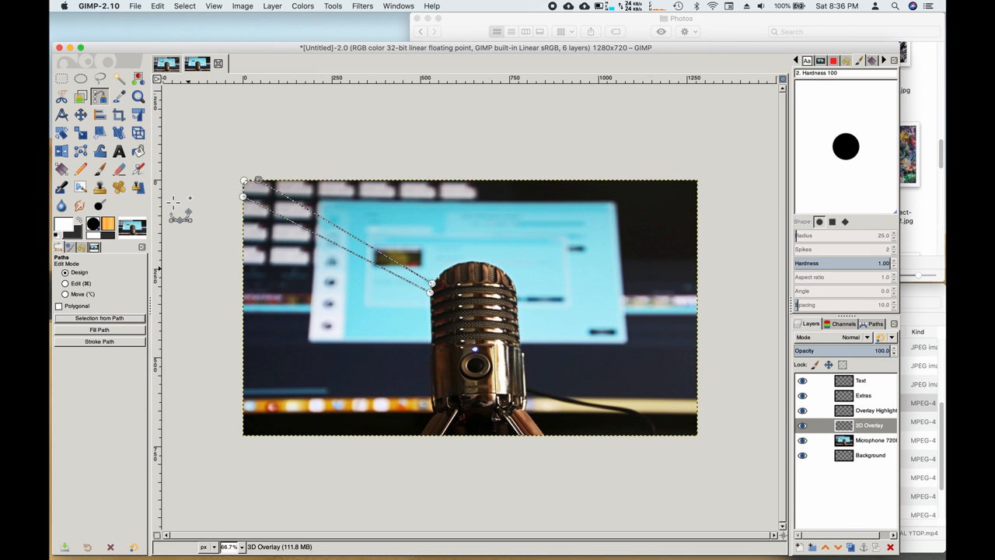
left_click(62, 170)
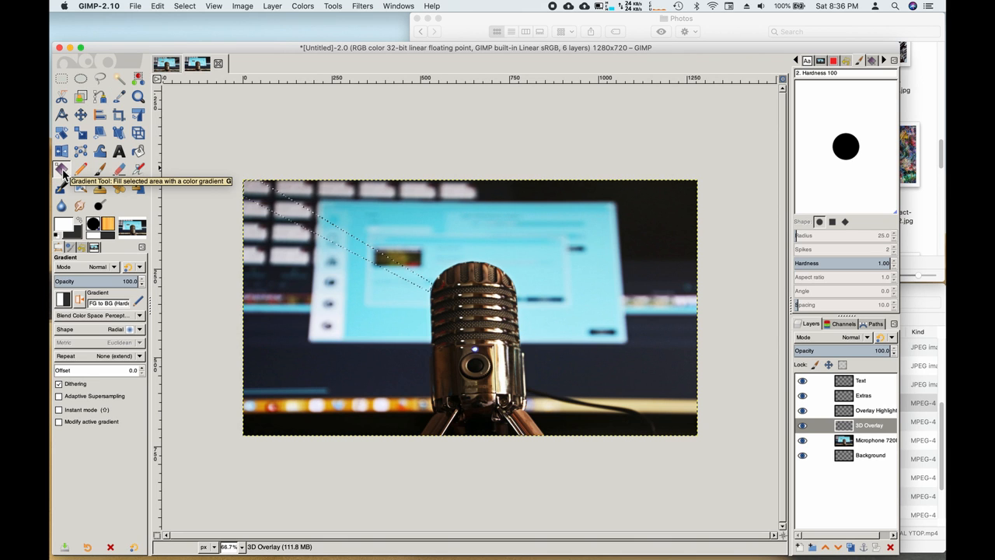
left_click(64, 300)
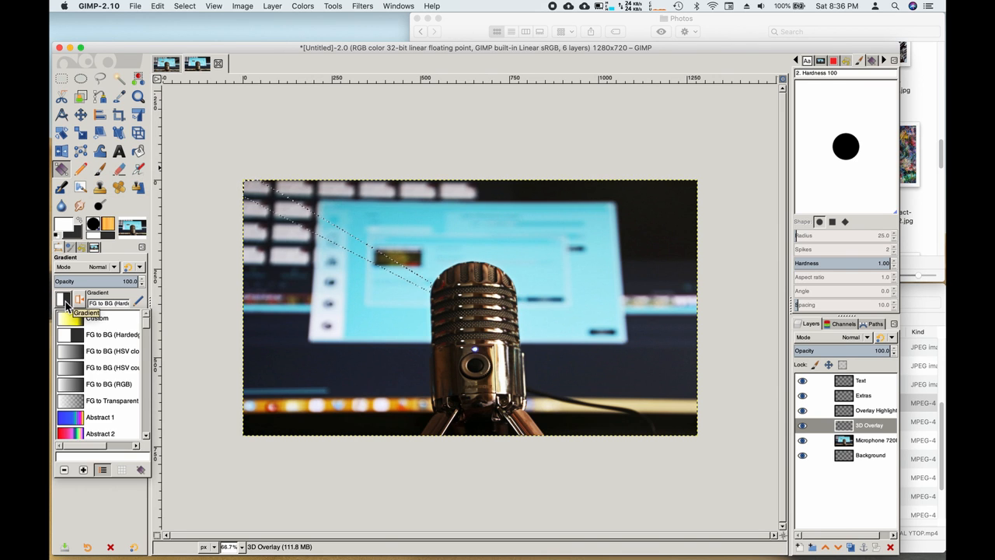
left_click(71, 386)
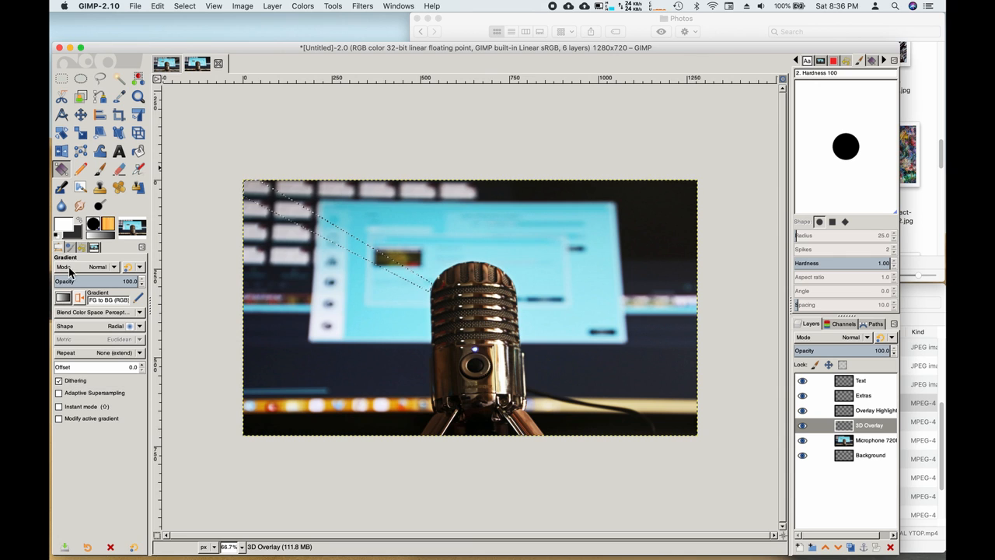
left_click(66, 230)
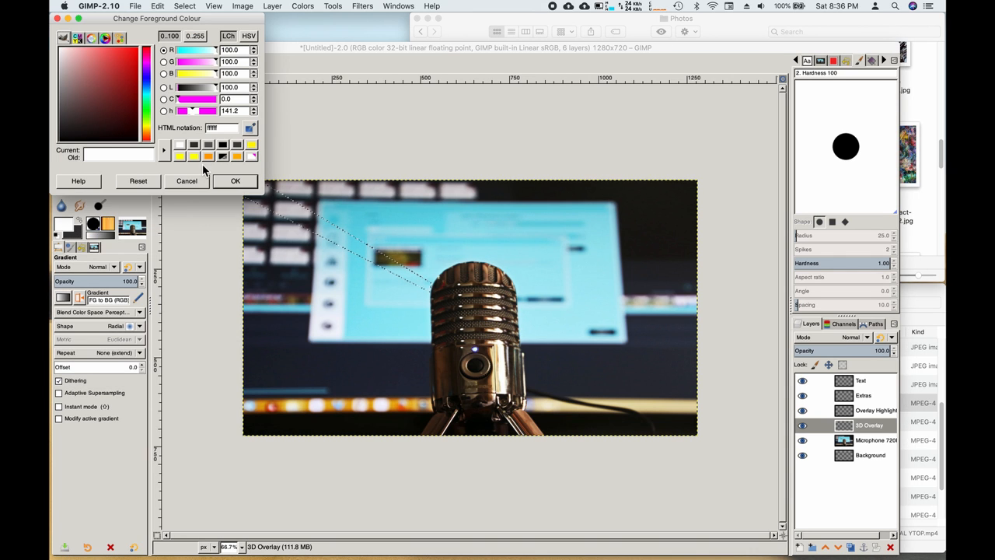
Step: Set the foreground colour to light grey b4b4b4, 179.6 in each channel on the 0..255 scale
left_click(196, 36)
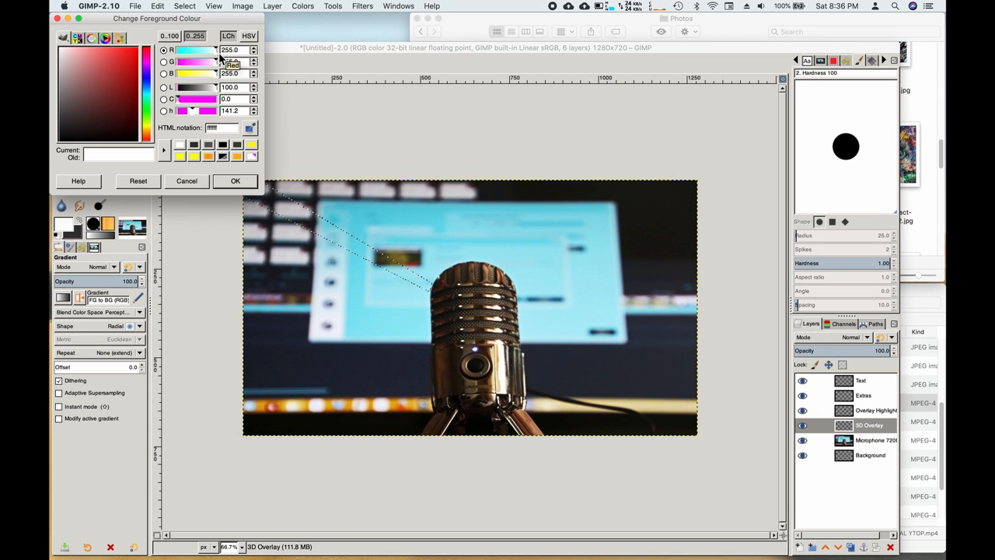
mouse_move(217, 53)
left_mouse_down()
mouse_move(206, 53)
mouse_move(207, 69)
left_mouse_up()
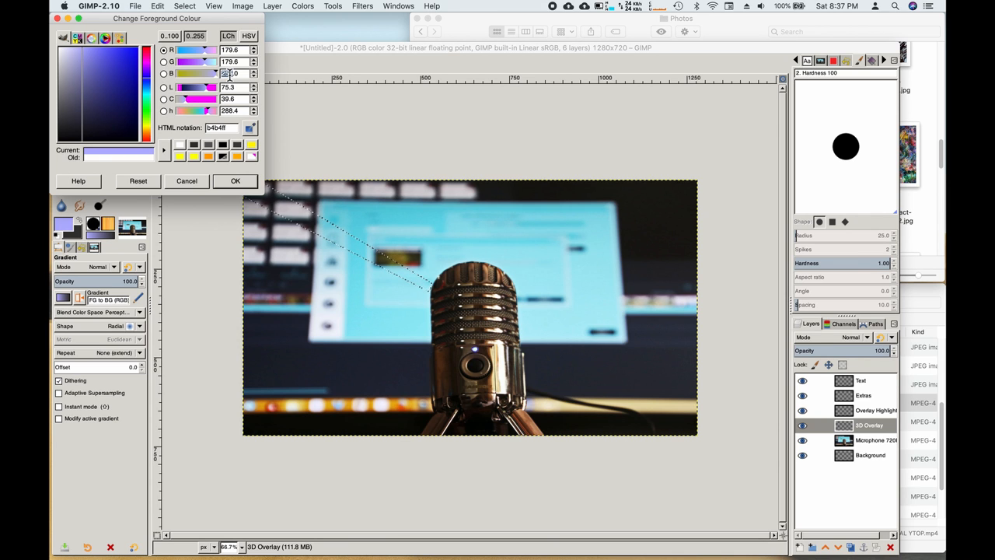
type("179.6")
key("BackSpace")
key("BackSpace")
type("6")
key("Return")
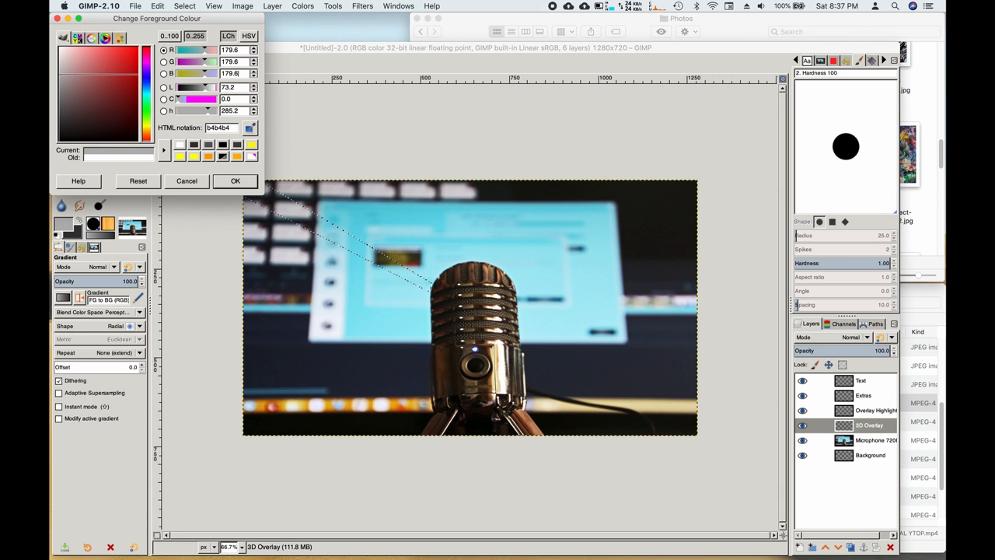
left_click(236, 182)
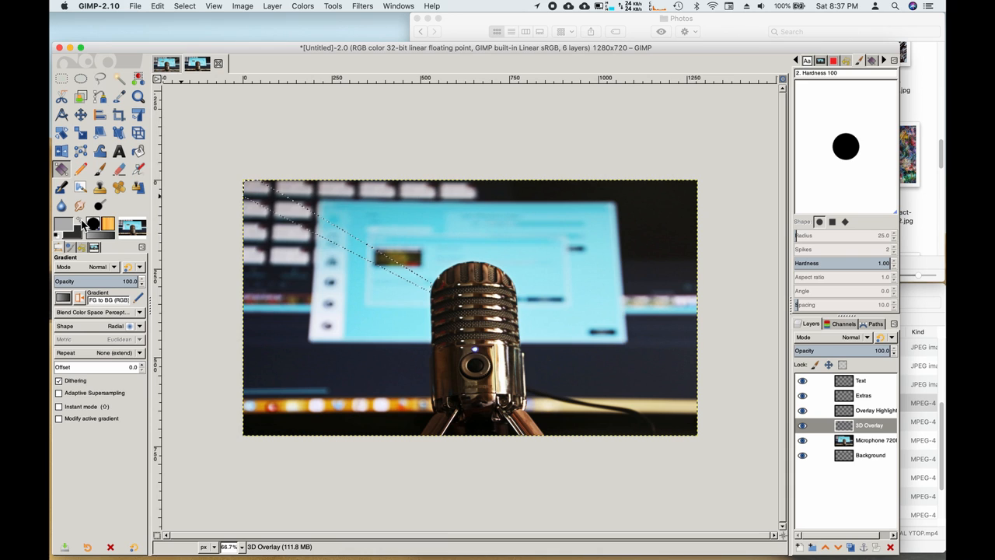
Step: Set the background colour to the lighter grey dbdbdb, 219.1 in each channel
left_click(80, 221)
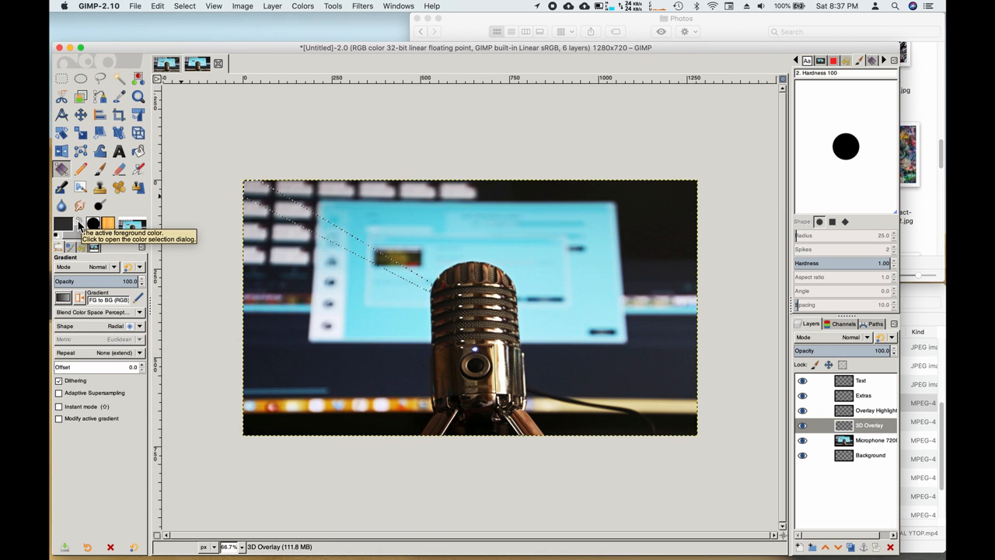
left_click(79, 222)
left_click(78, 235)
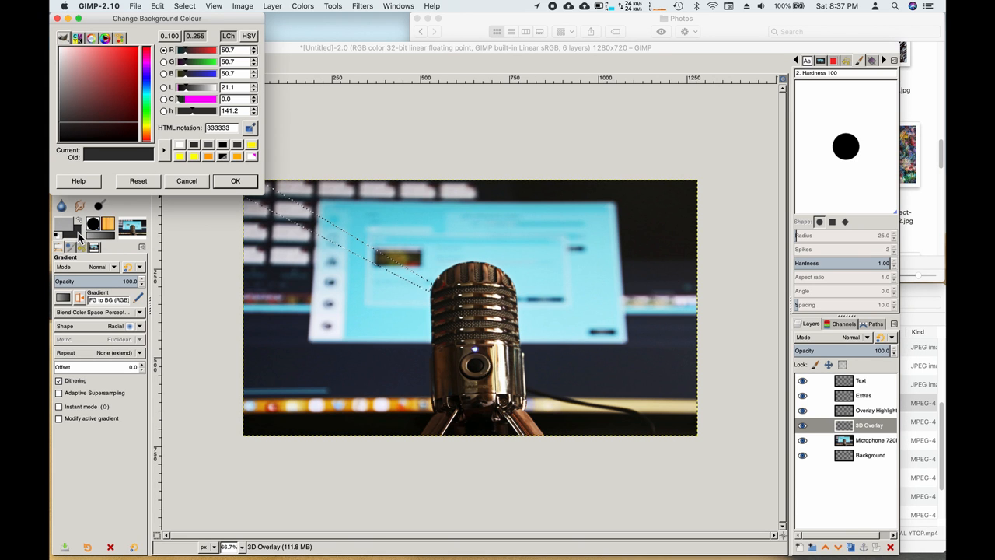
mouse_move(187, 93)
left_mouse_down()
mouse_move(222, 98)
mouse_move(186, 94)
left_mouse_up()
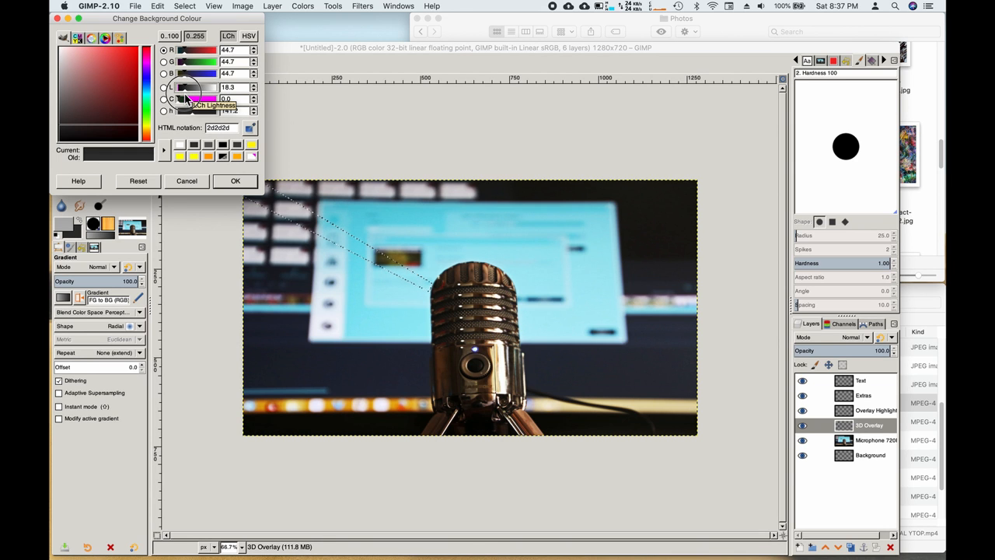
left_click(186, 91)
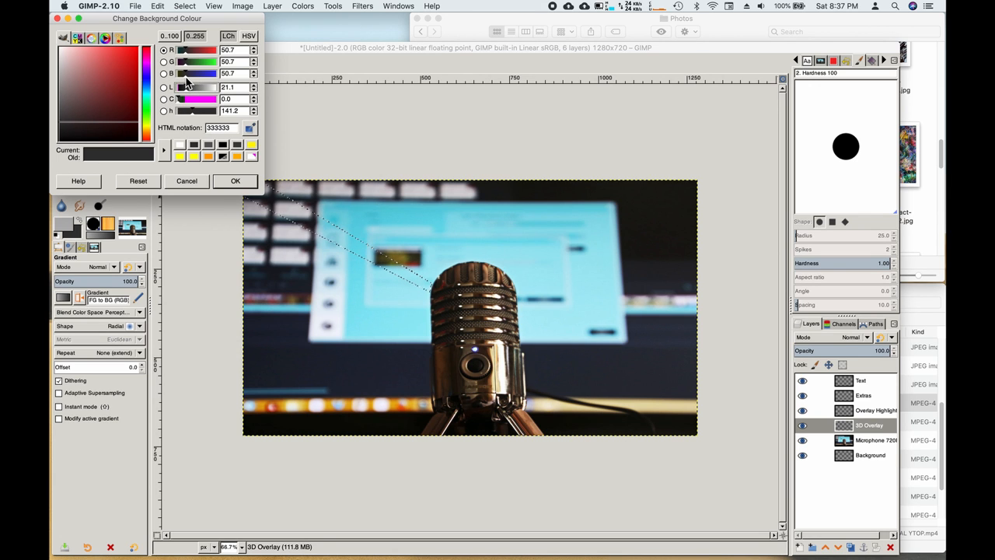
left_click_drag(186, 80, 213, 69)
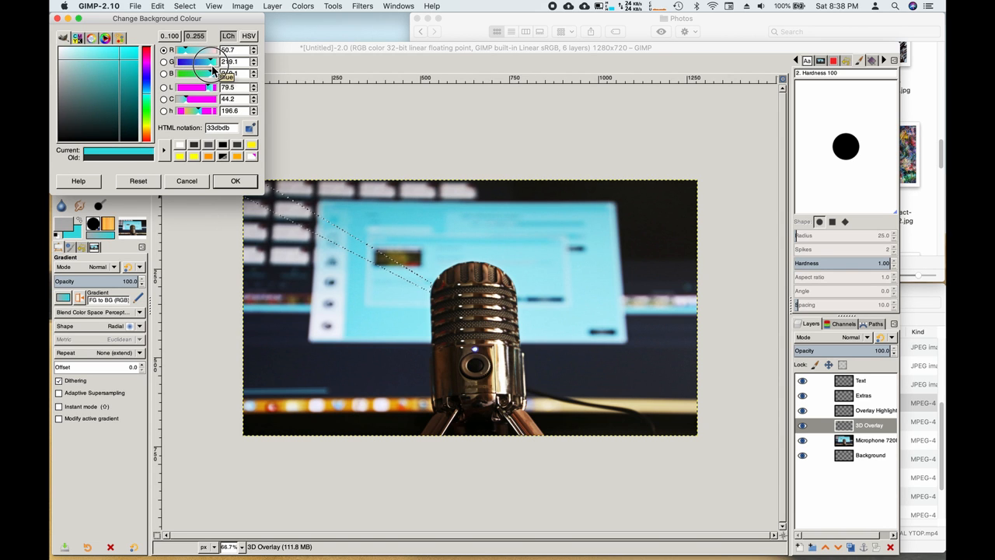
left_click_drag(187, 56, 210, 56)
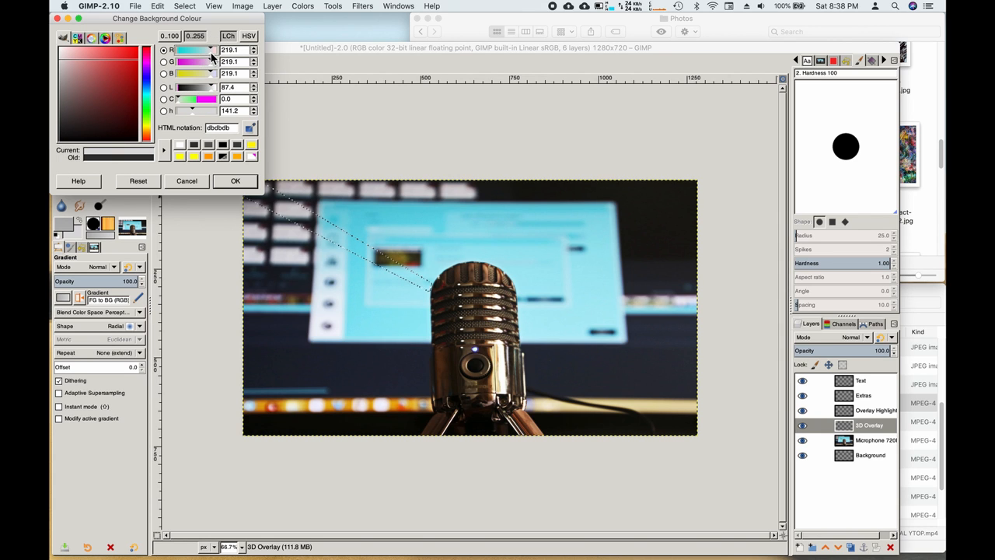
Step: Confirm the grey background and drag a gradient from the top-left corner to the microphone head
left_click(234, 181)
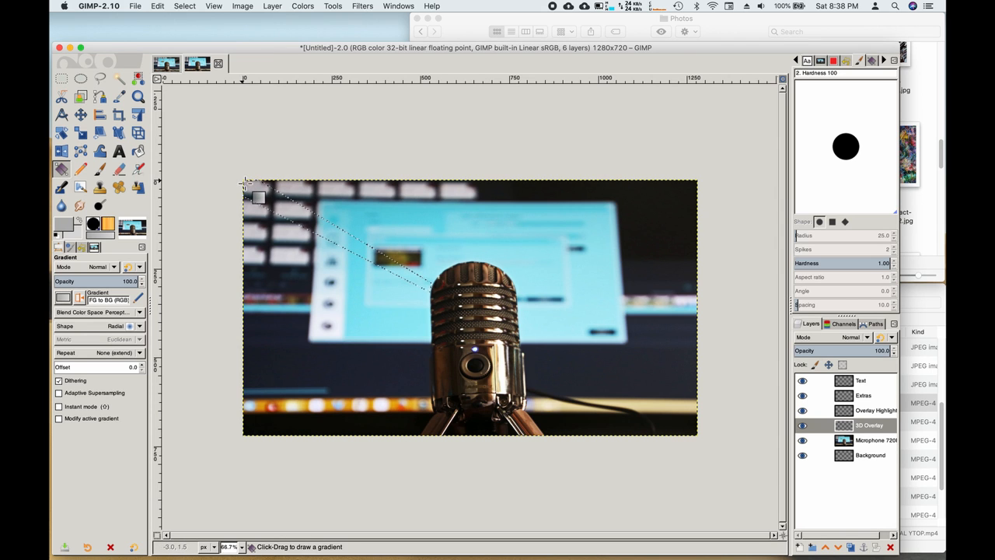
left_click_drag(242, 182, 431, 287)
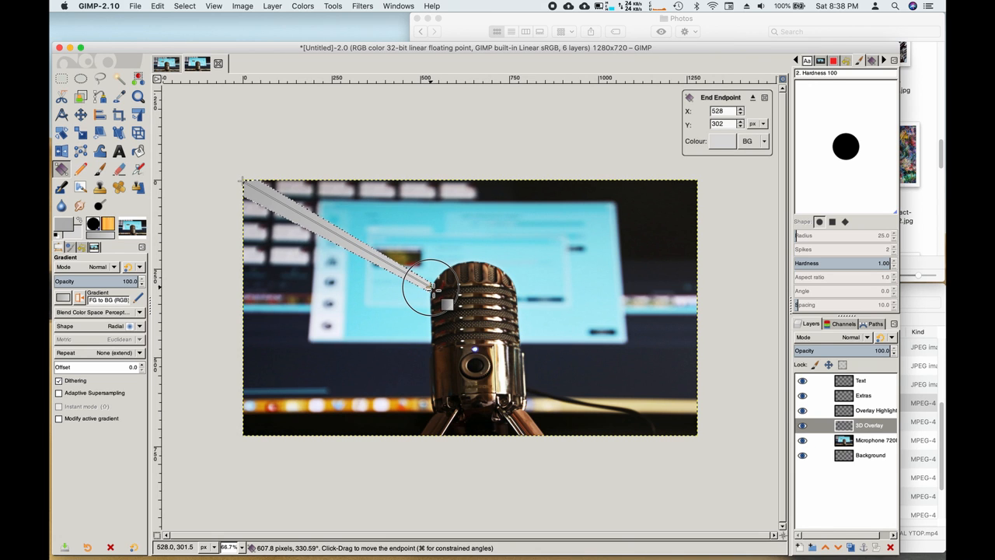
left_click_drag(431, 288, 430, 287)
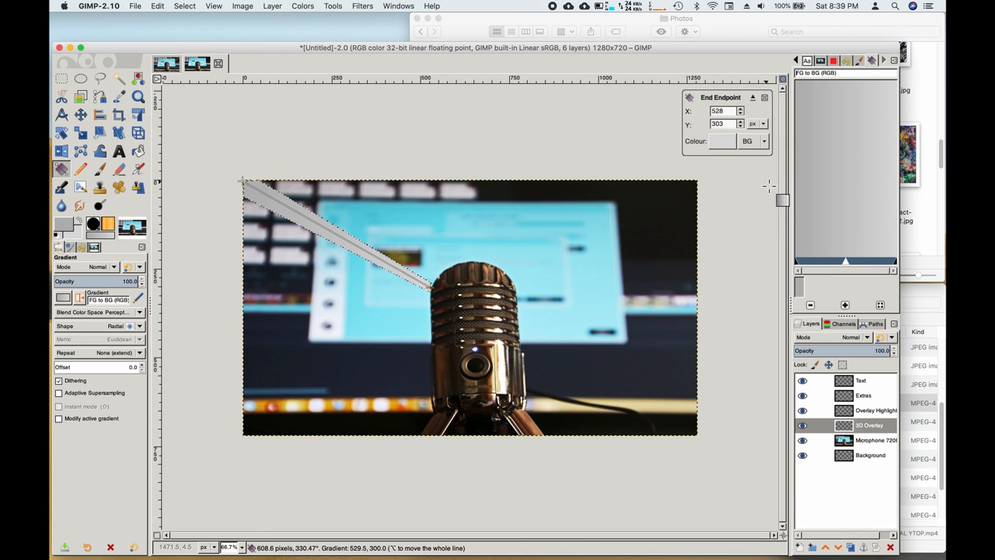
Step: Lower the gradient end colour's alpha to about 40
left_click(725, 141)
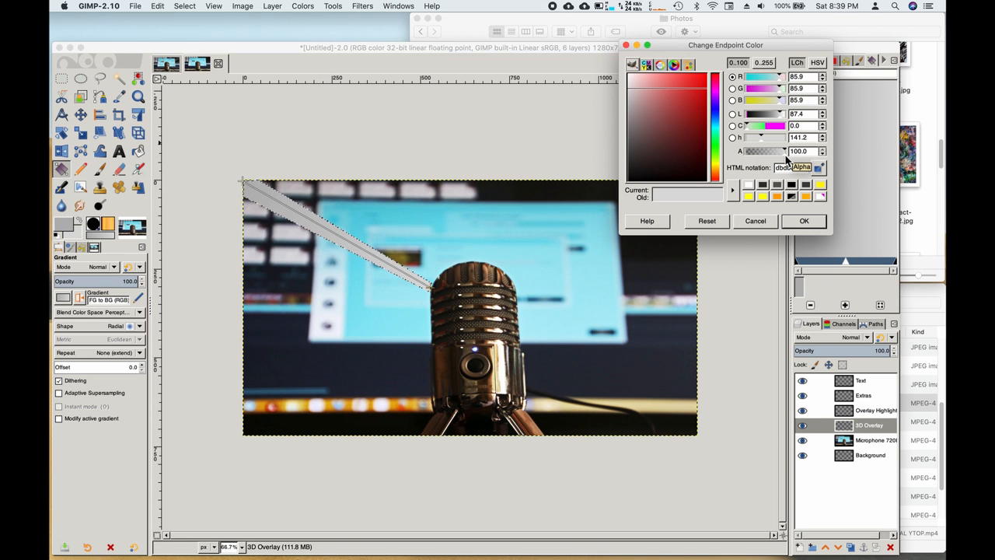
left_click_drag(786, 159, 762, 158)
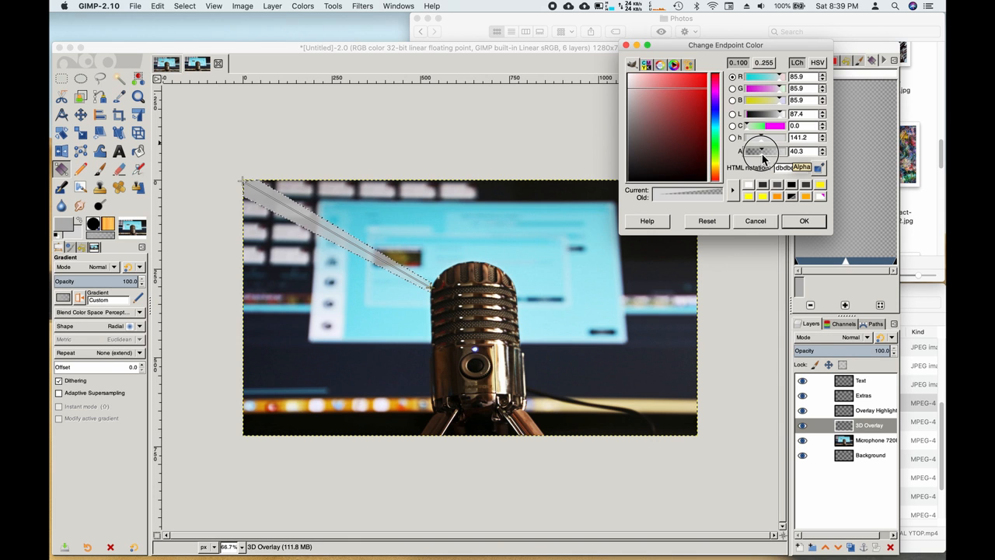
left_click(803, 220)
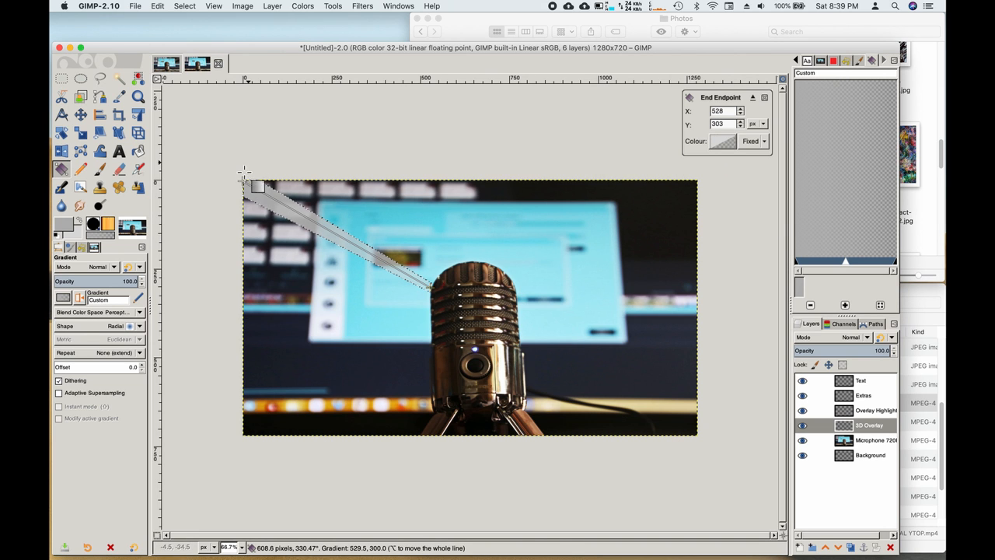
Step: Select the gradient's start point and set its colour's alpha to about 51
left_click(242, 181)
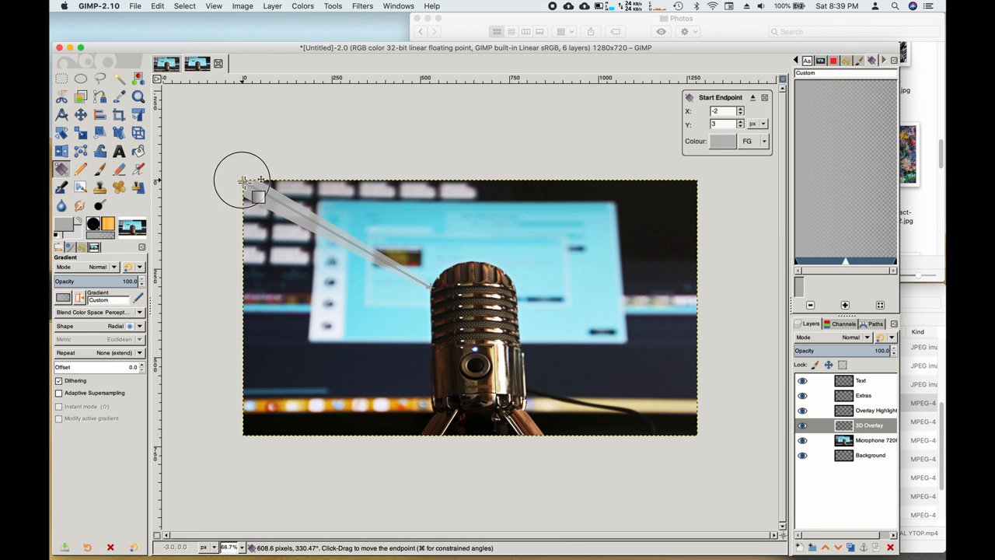
left_click(728, 143)
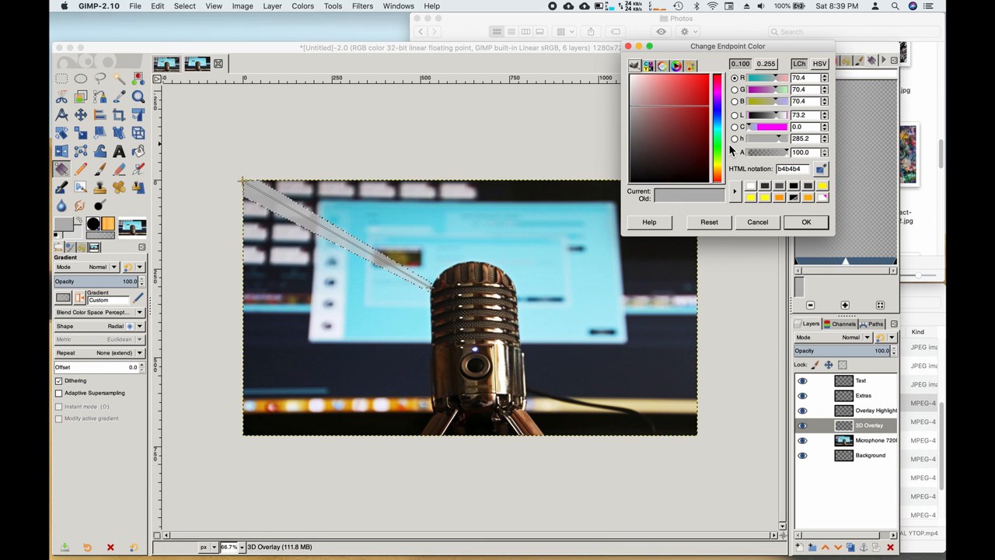
left_click(781, 160)
left_click_drag(782, 160, 766, 160)
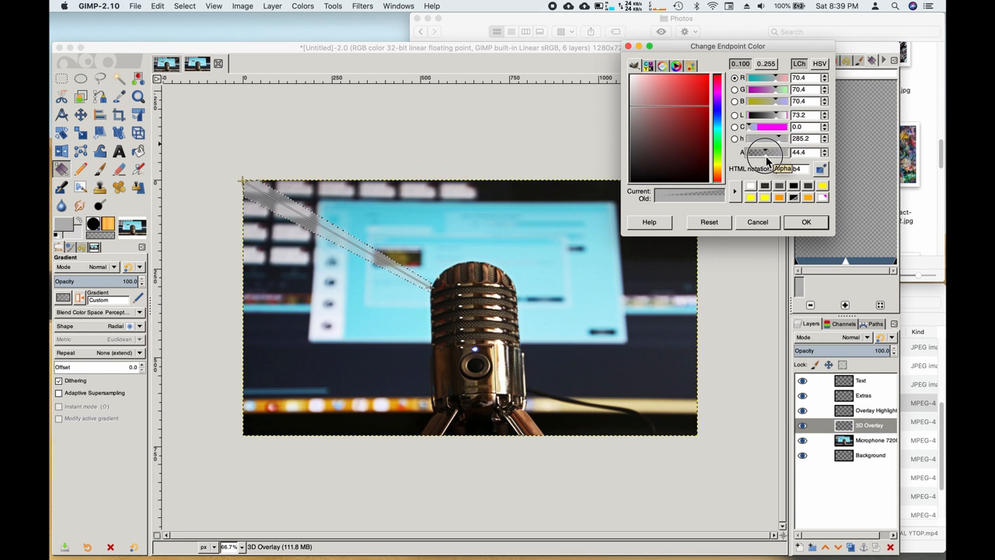
left_click_drag(767, 160, 770, 160)
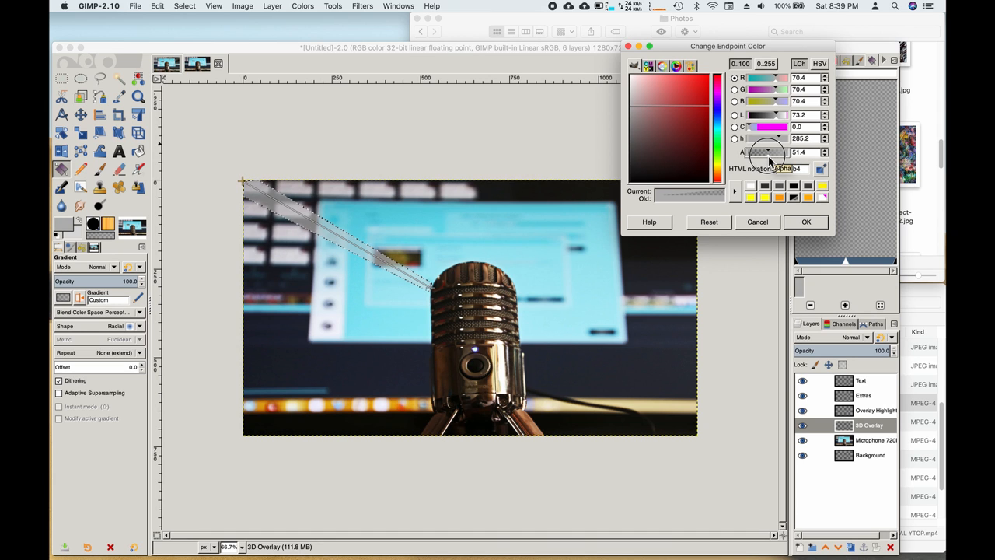
left_click(805, 224)
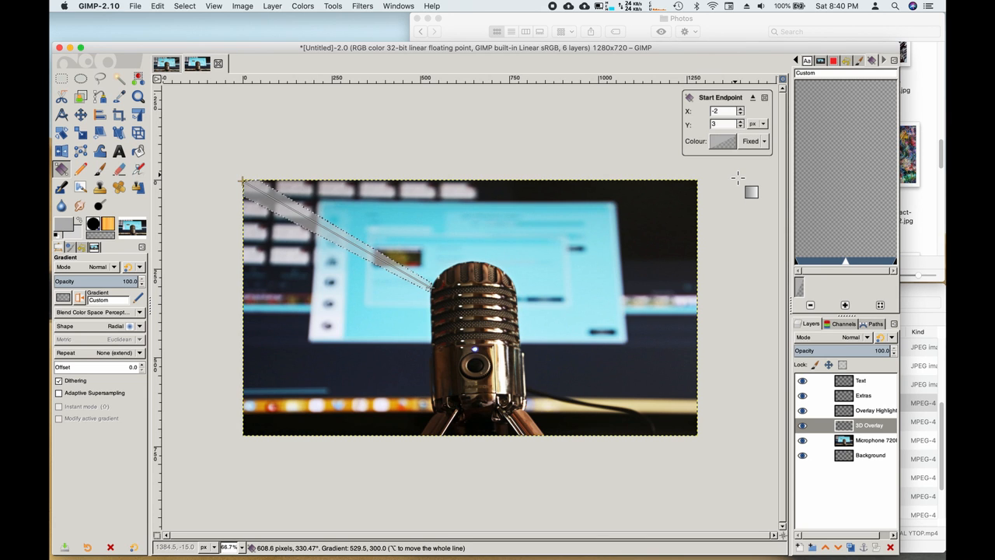
Step: Commit the translucent grey gradient onto the ray band and clear the selection
left_click(766, 98)
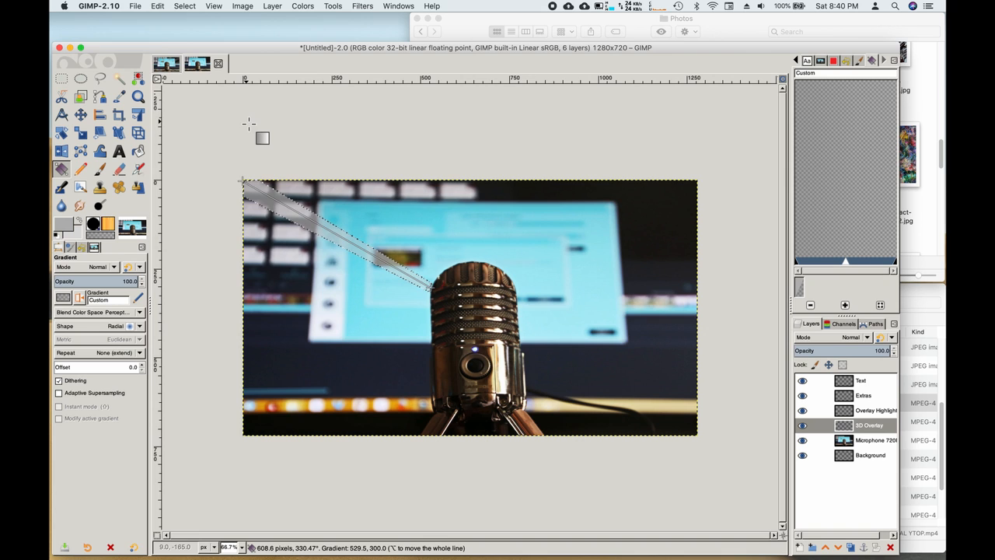
left_click(432, 288)
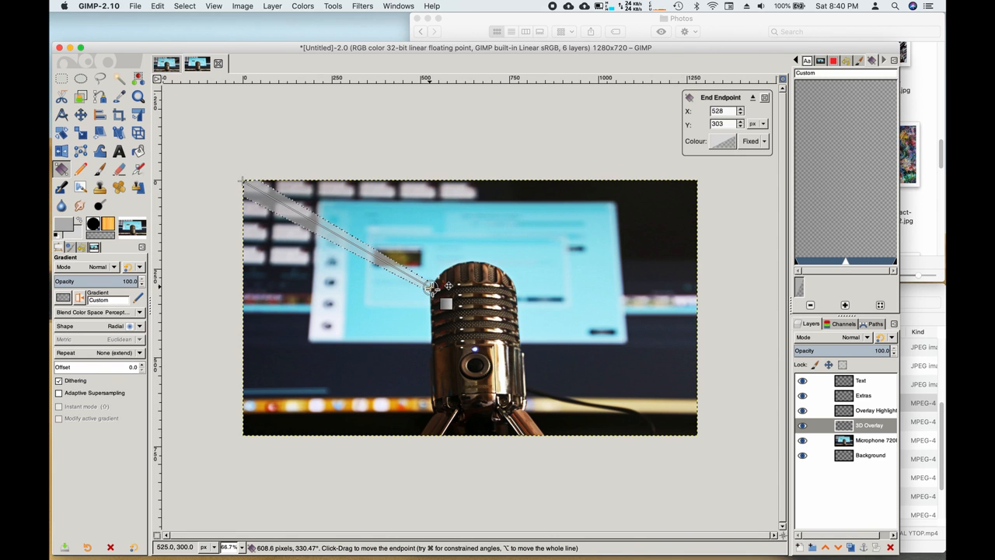
key("Return")
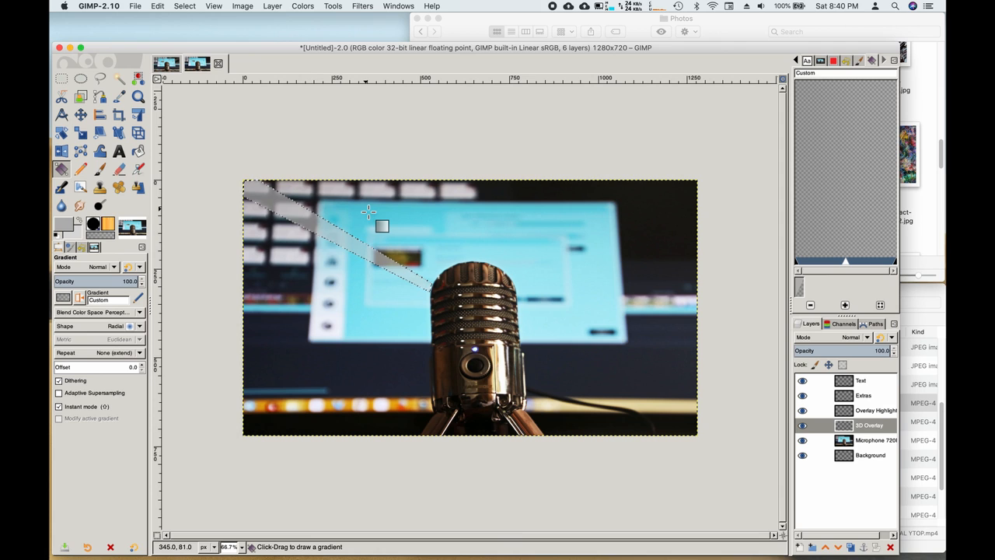
key("shift+super+a")
left_click(185, 7)
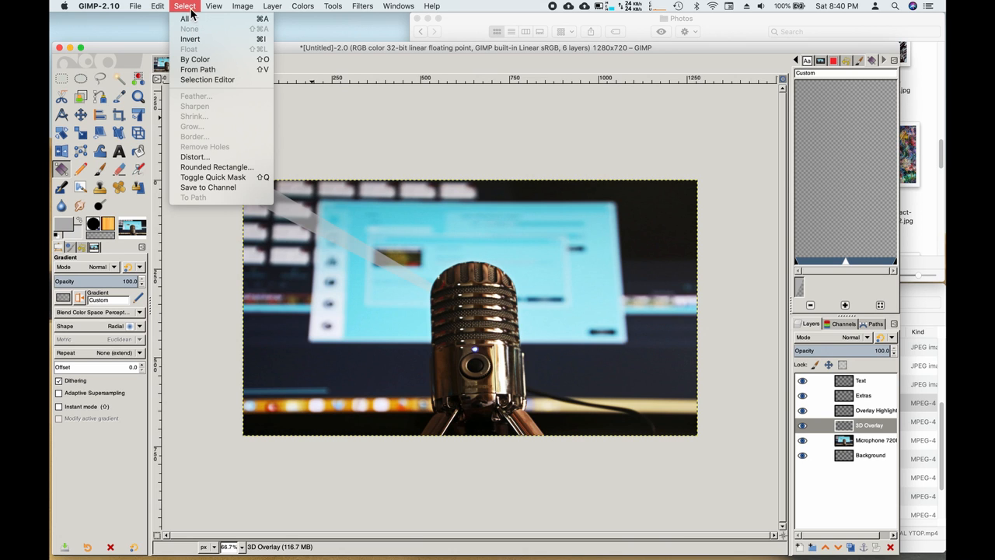
left_click(185, 8)
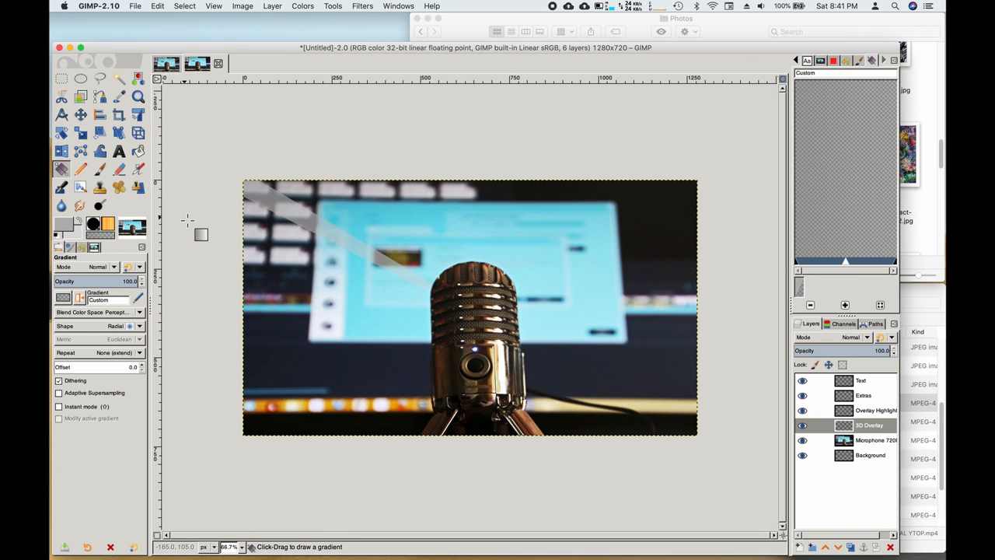
Step: Trace a closed three-point ray from the left edge to the microphone and convert it to a selection
left_click(104, 101)
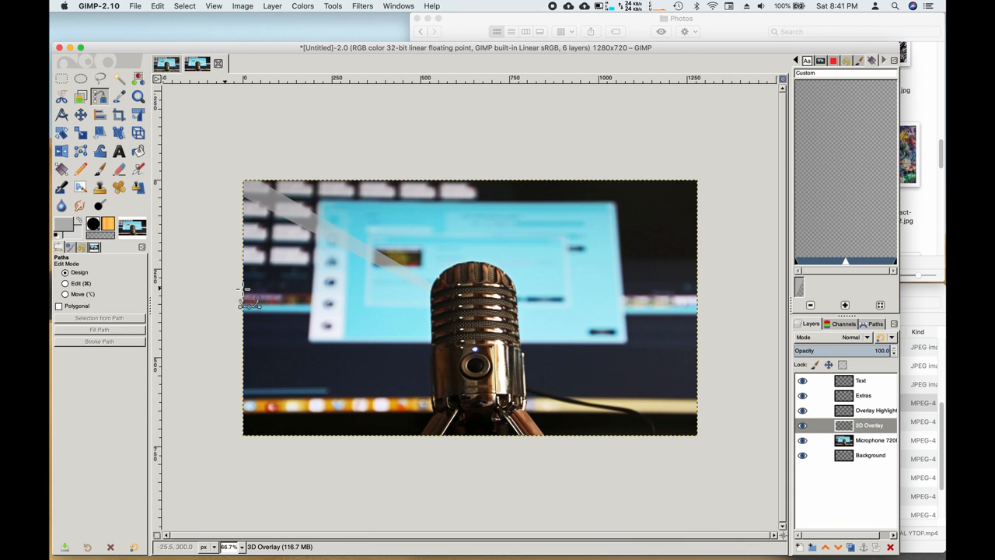
left_click(244, 233)
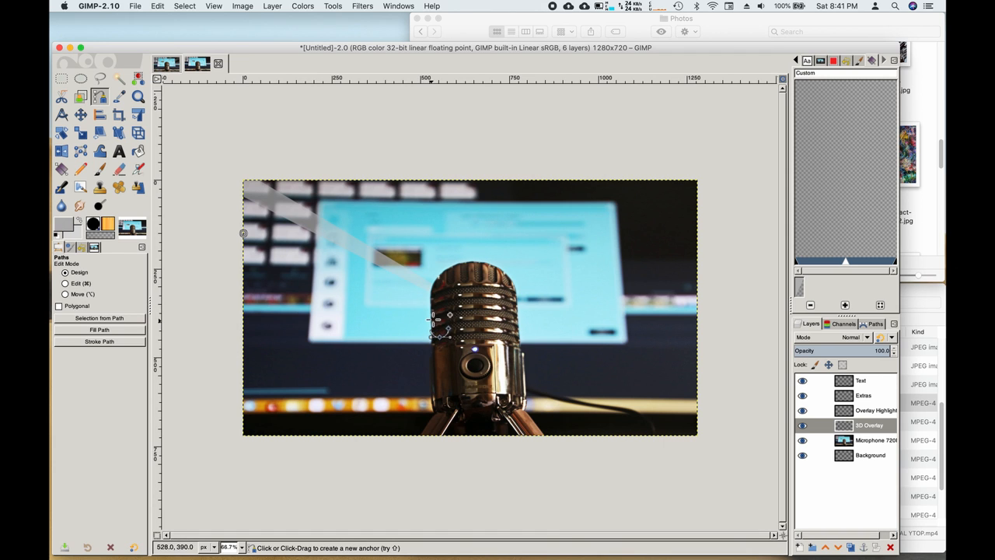
left_click(431, 316)
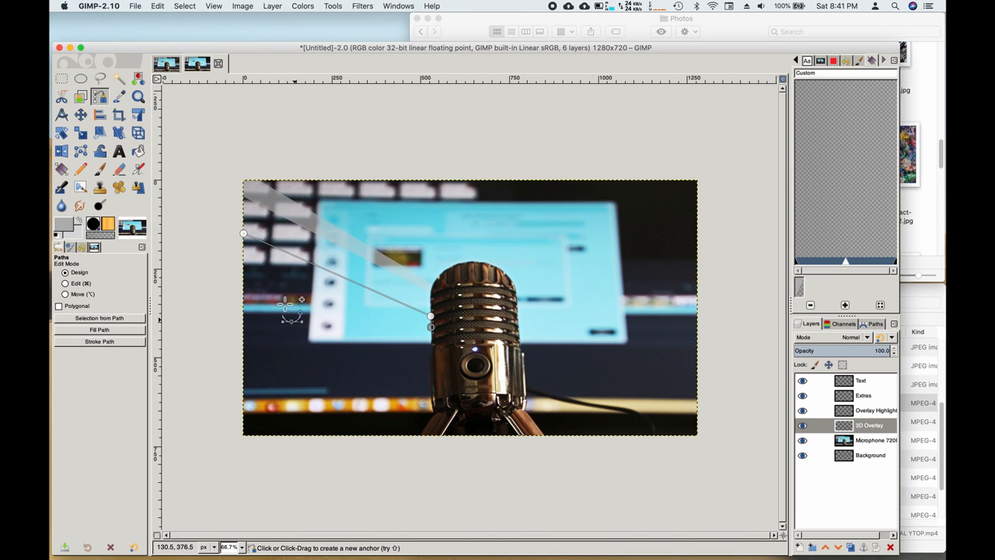
left_click(243, 266)
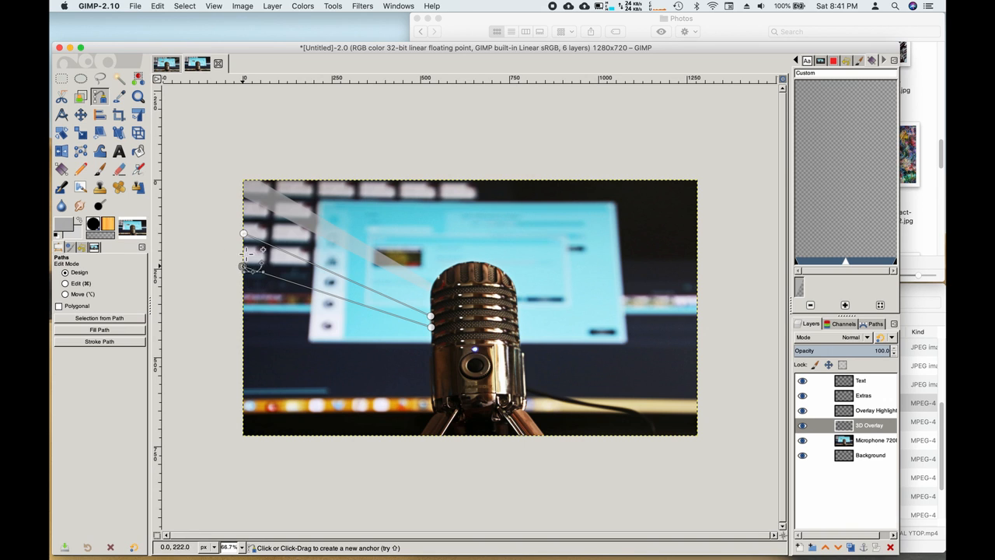
left_click(244, 234)
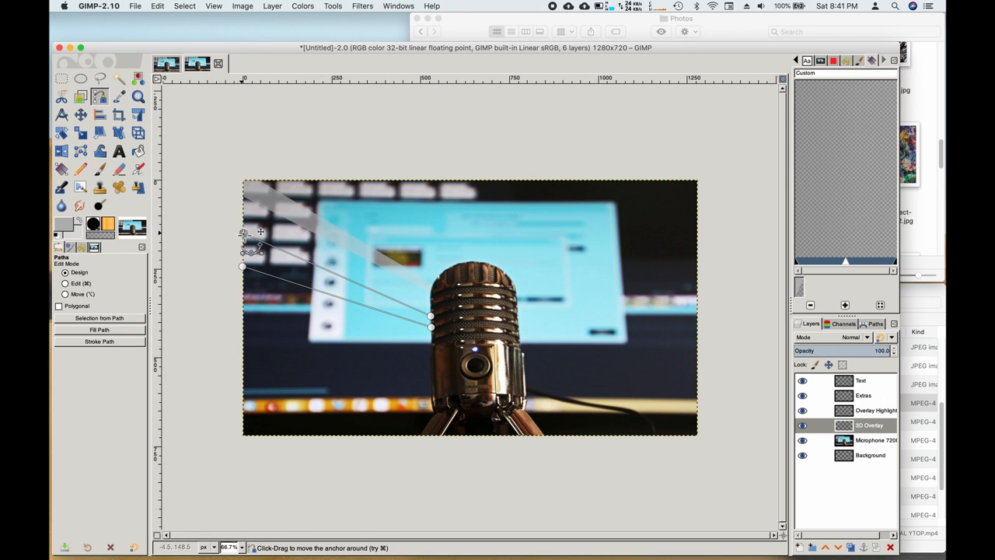
left_click(98, 319)
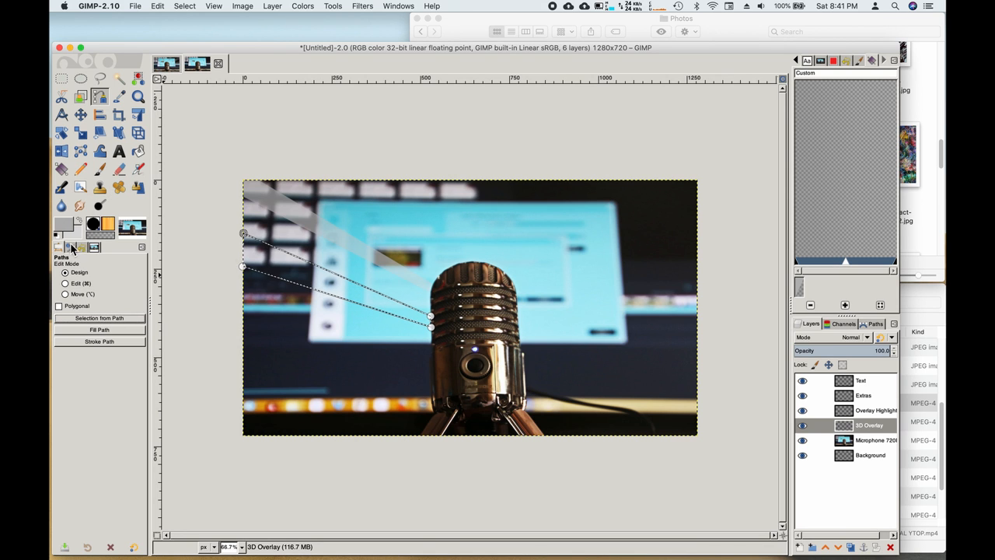
left_click(61, 168)
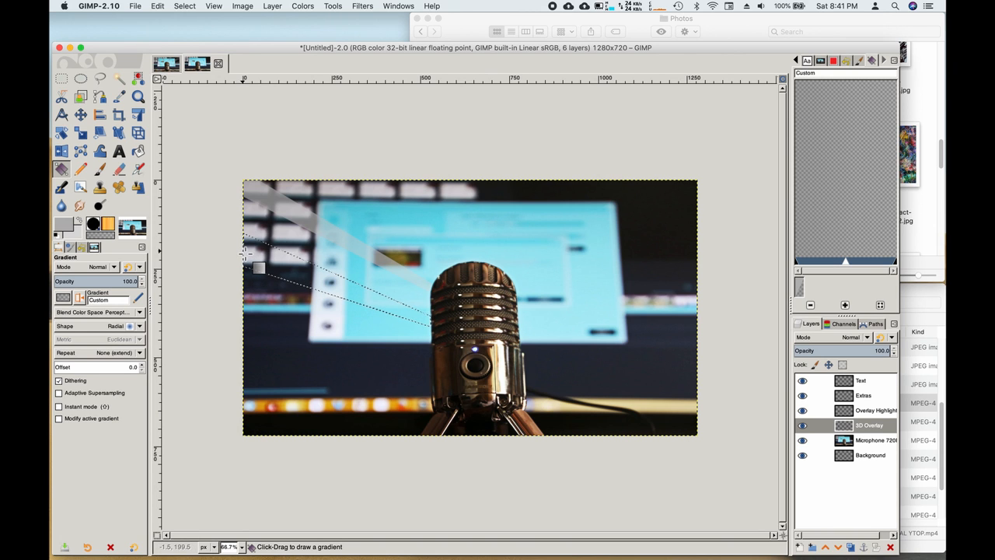
Step: Fill the second ray with the translucent grey gradient from the left edge to the microphone, then deselect
left_click_drag(243, 255, 434, 321)
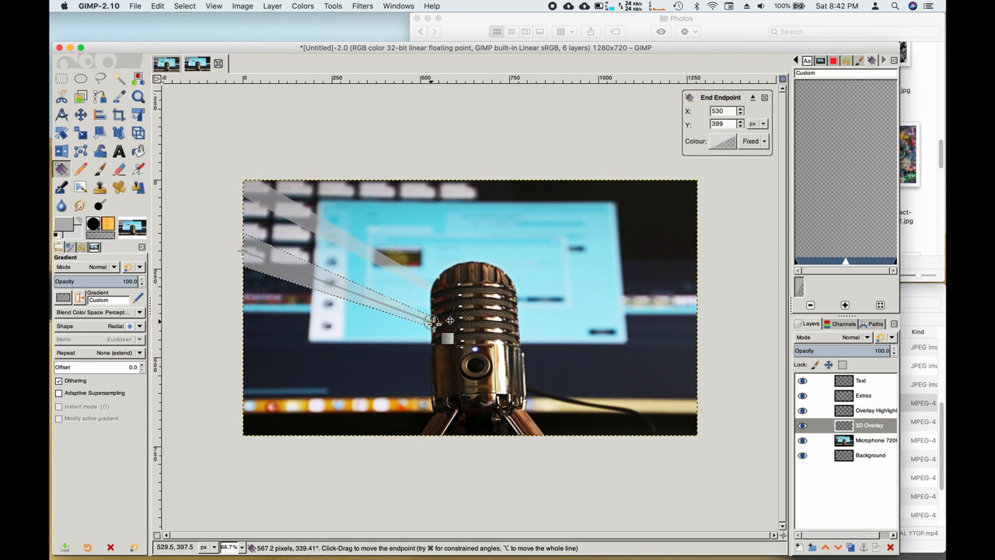
key("Return")
key("shift+super+a")
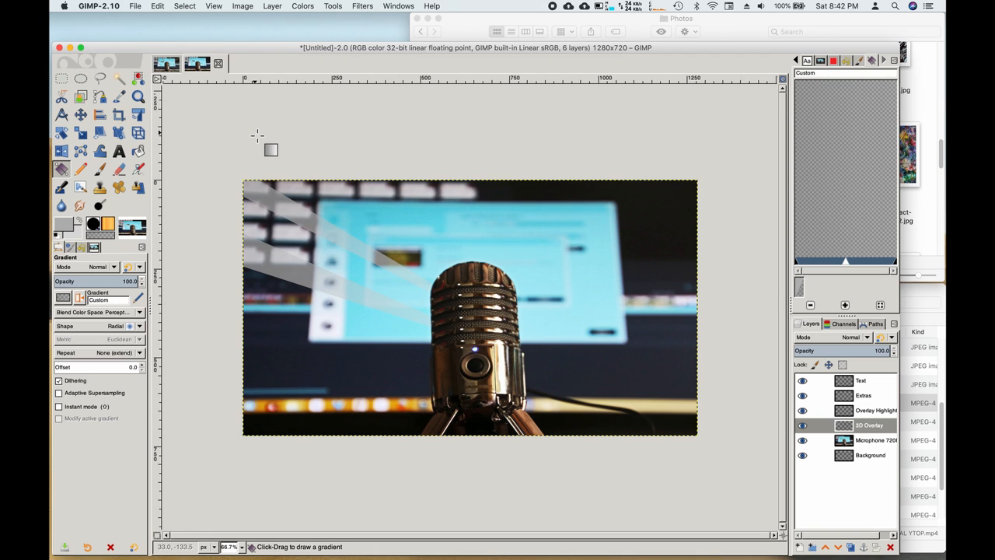
Step: Switch to the Tutorial - 3D Transparent effect.xcf image
left_click(168, 64)
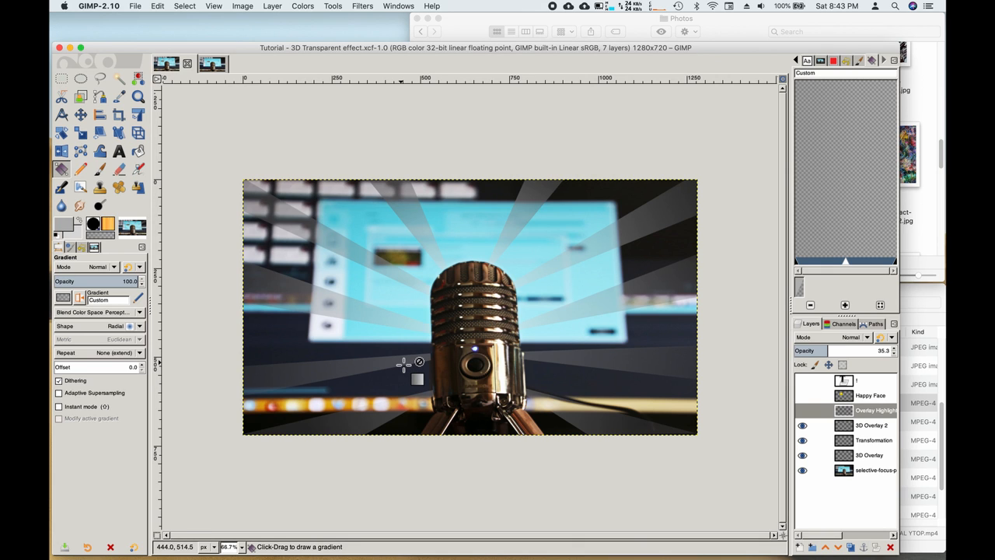
Step: Create a transparent layer named 'Temp' above Overlay Highlights
left_click(801, 551)
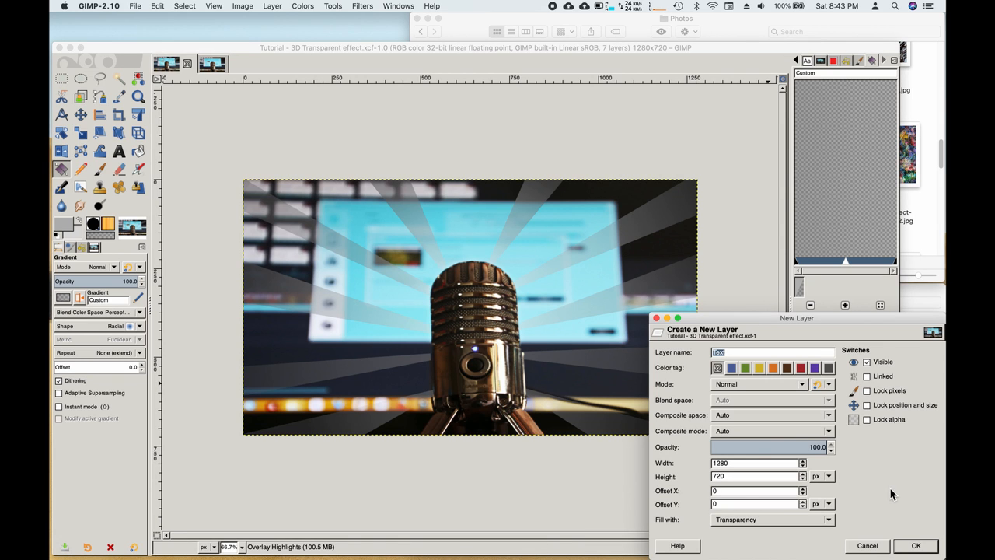
type("Temp")
left_click(918, 547)
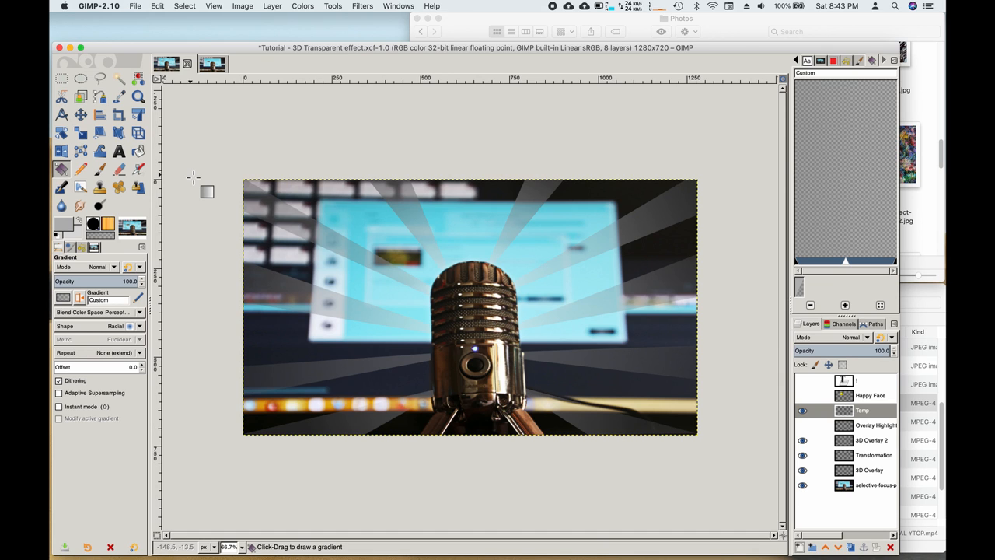
Step: Zoom into the upper-left grey light rays with the Zoom tool
left_click(101, 97)
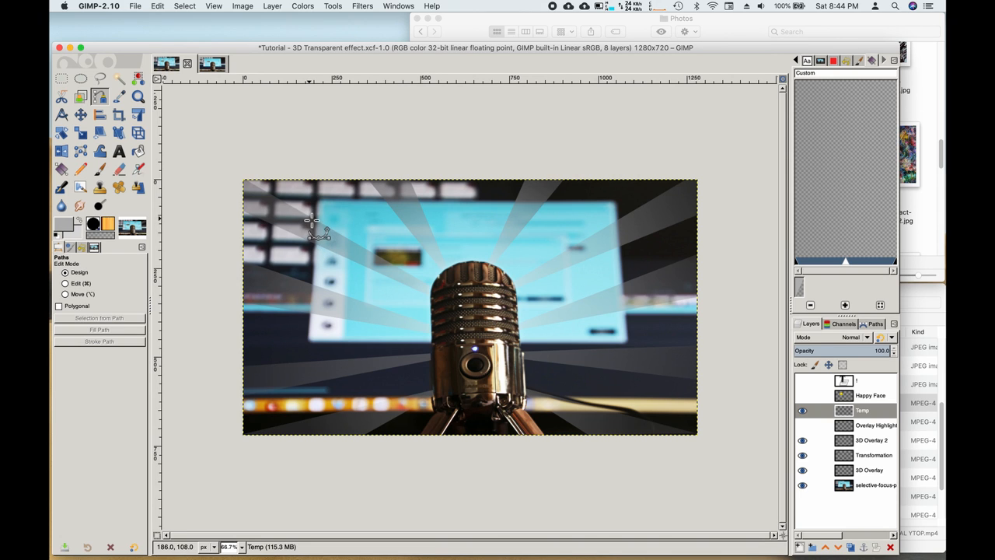
left_click(137, 96)
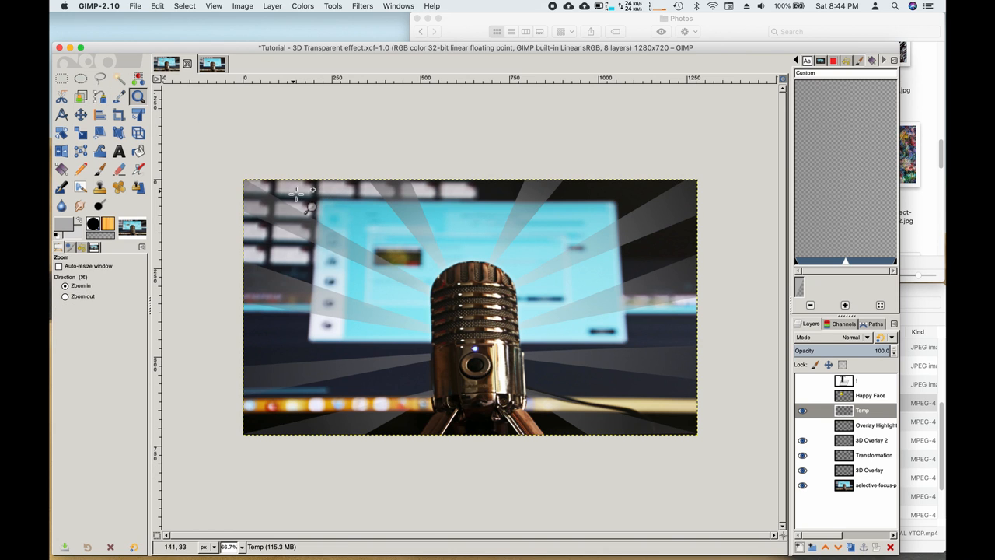
left_click_drag(282, 190, 427, 302)
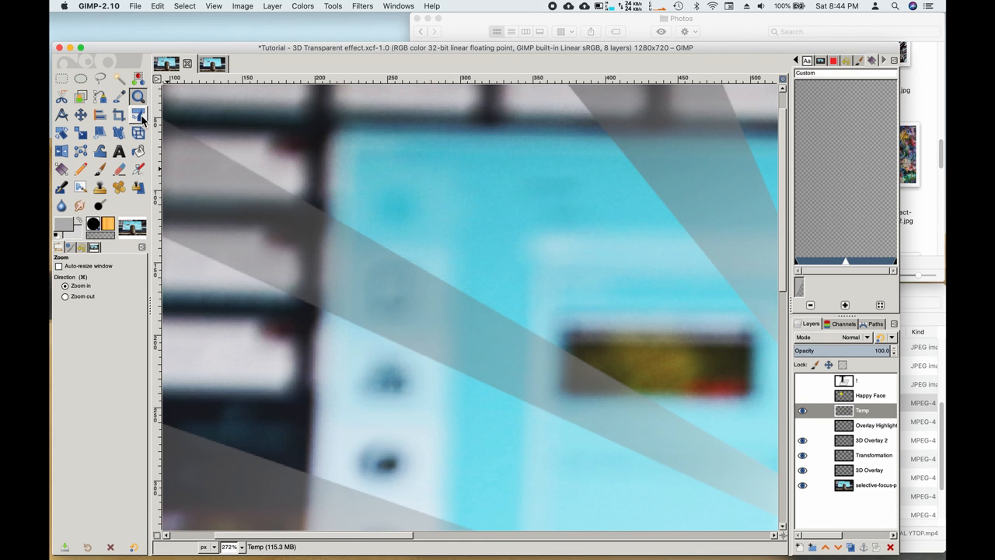
Step: Trace a thin three-point triangular path along the ray's upper edge and convert it to a selection
left_click(101, 99)
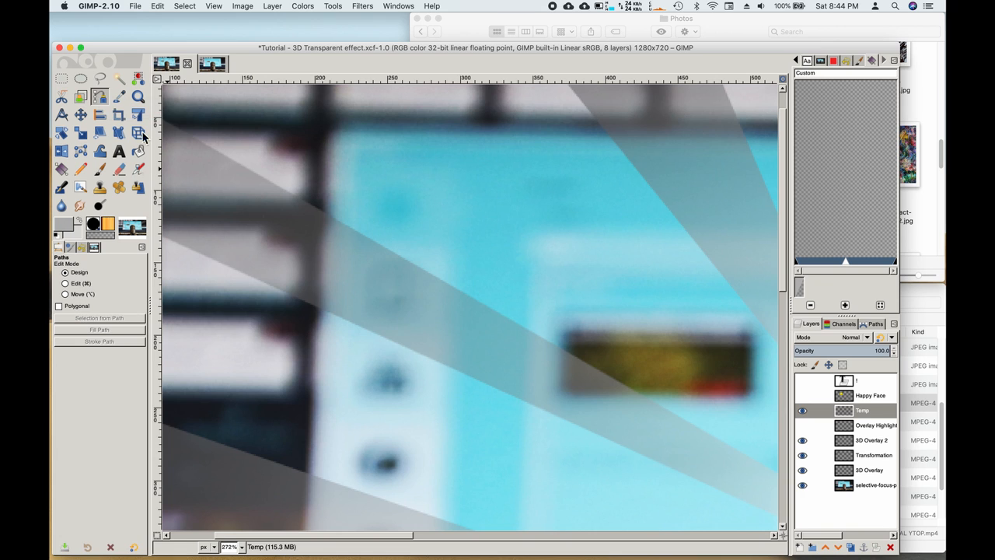
left_click(309, 206)
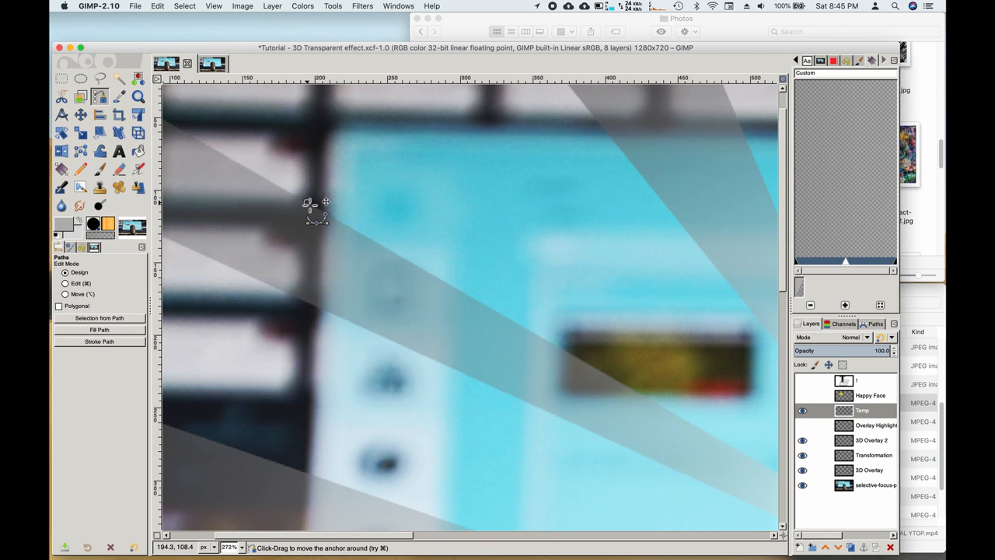
left_click(598, 370)
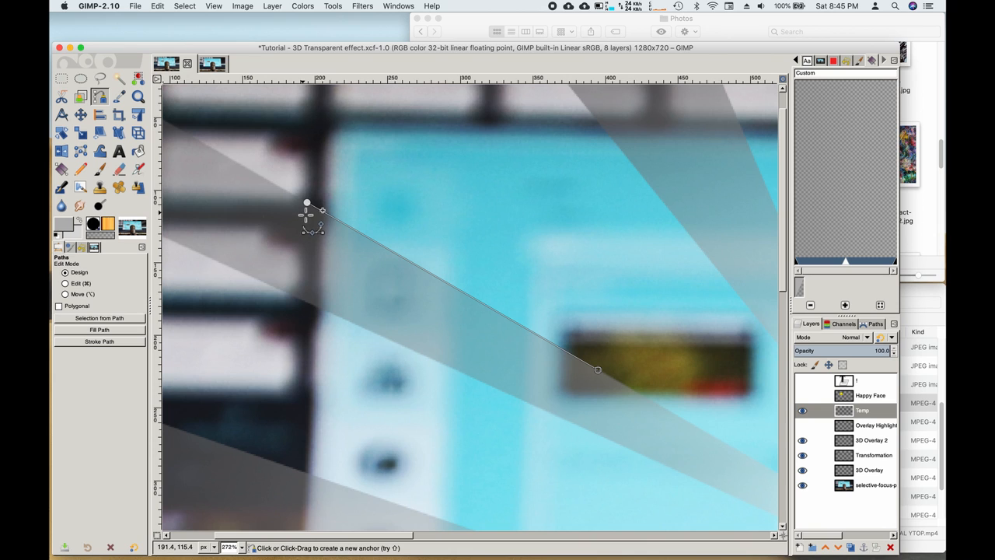
left_click(302, 210)
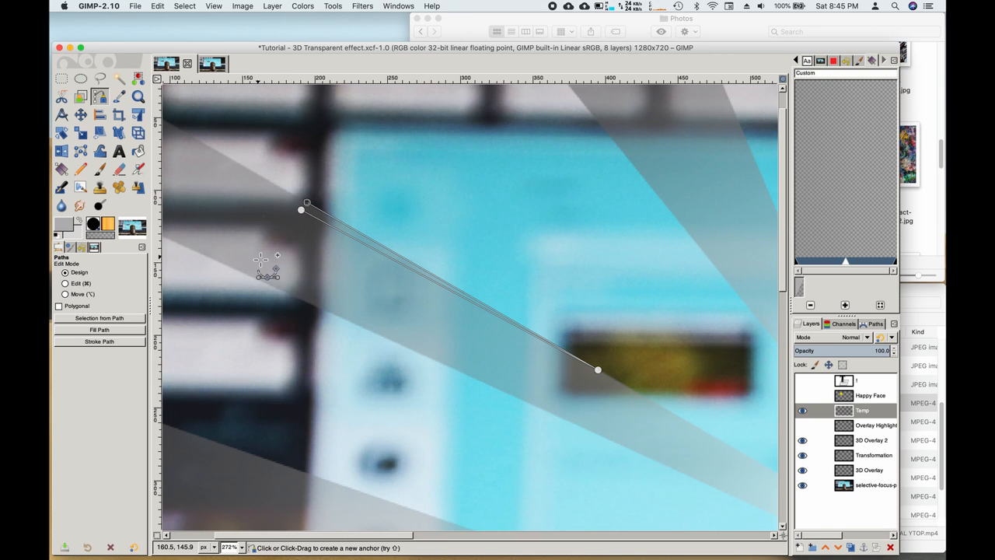
left_click(114, 321)
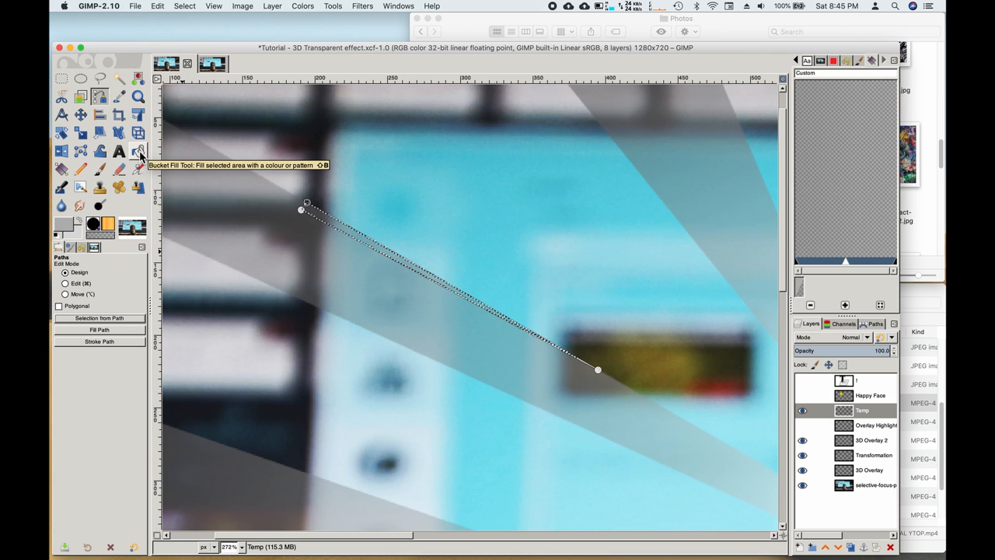
Step: Set the foreground colour to near-white grey f7f7f7 by raising Lightness to about 97
left_click(80, 224)
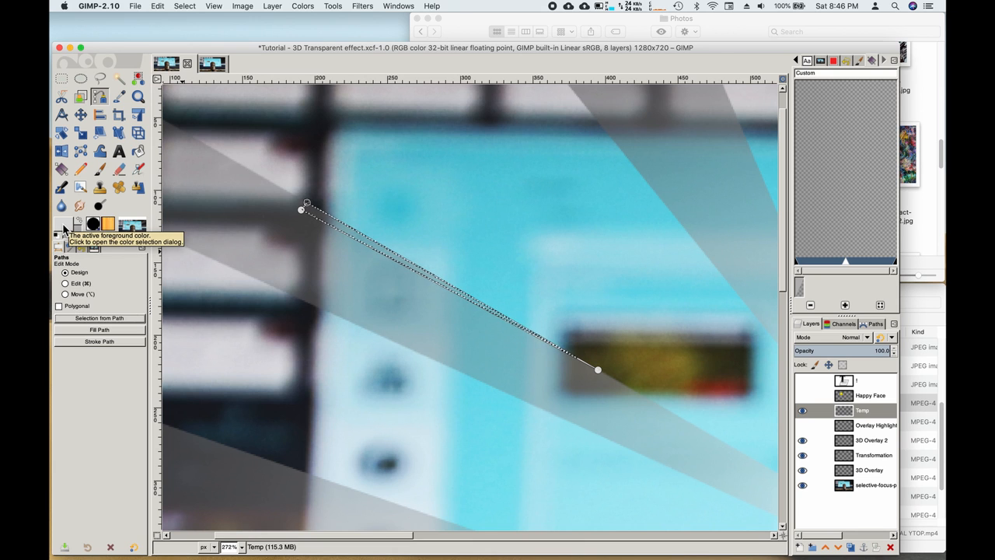
left_click(65, 231)
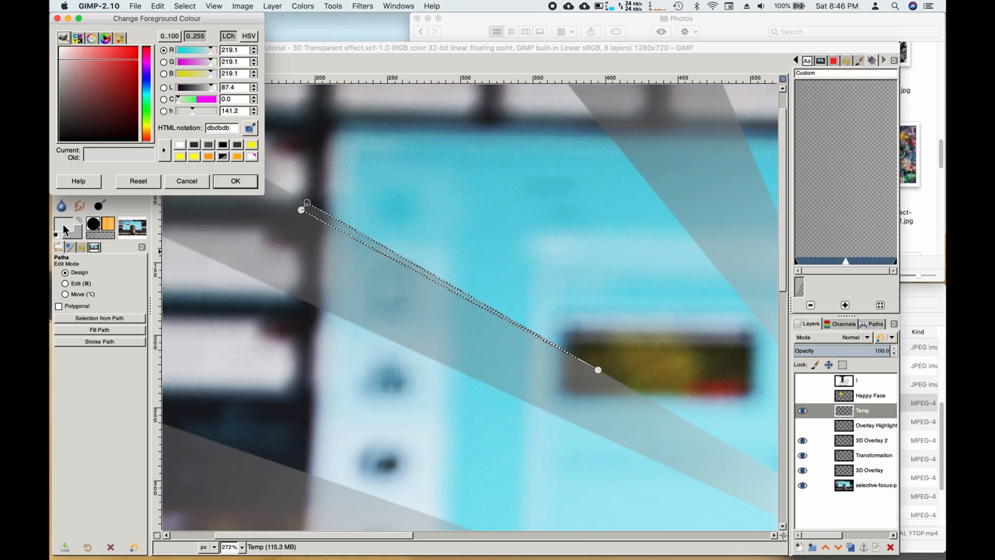
left_click(213, 94)
left_click_drag(213, 94, 218, 94)
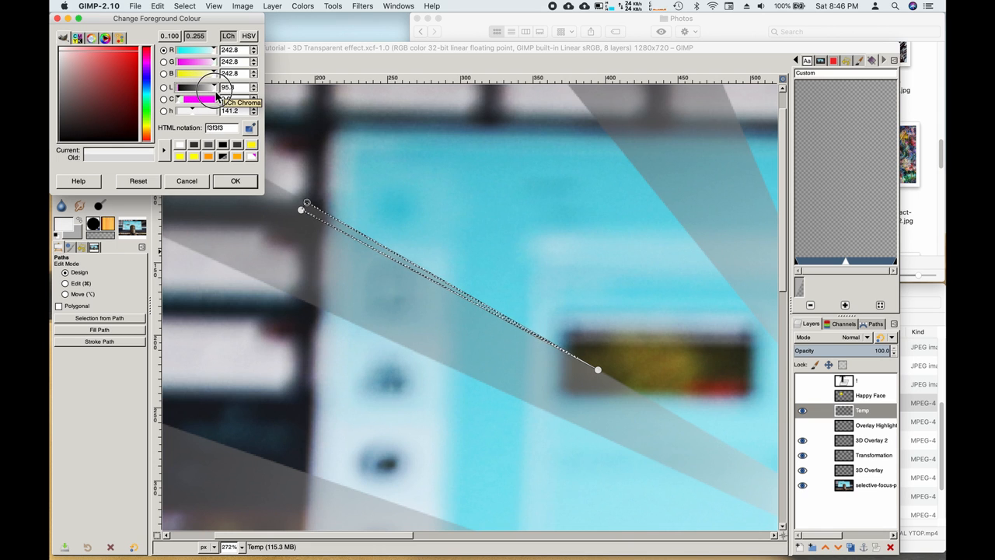
left_click_drag(217, 94, 219, 94)
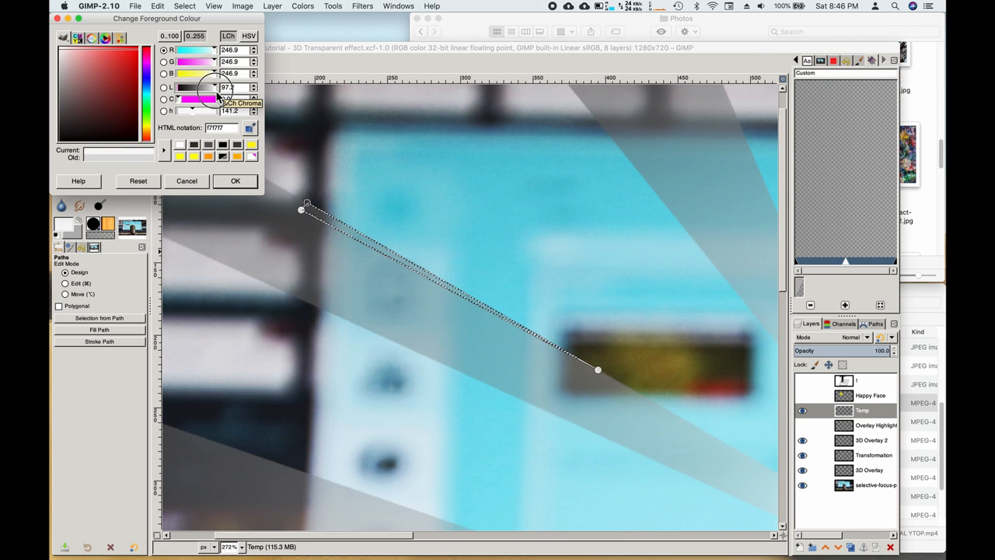
left_click(235, 183)
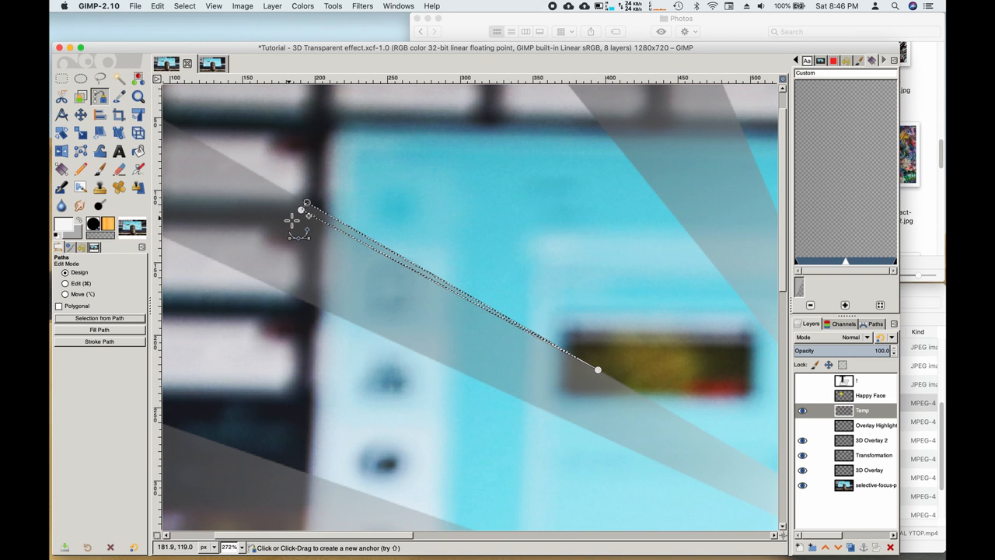
Step: Bucket-fill the sliver selection with the near-white colour
left_click(138, 152)
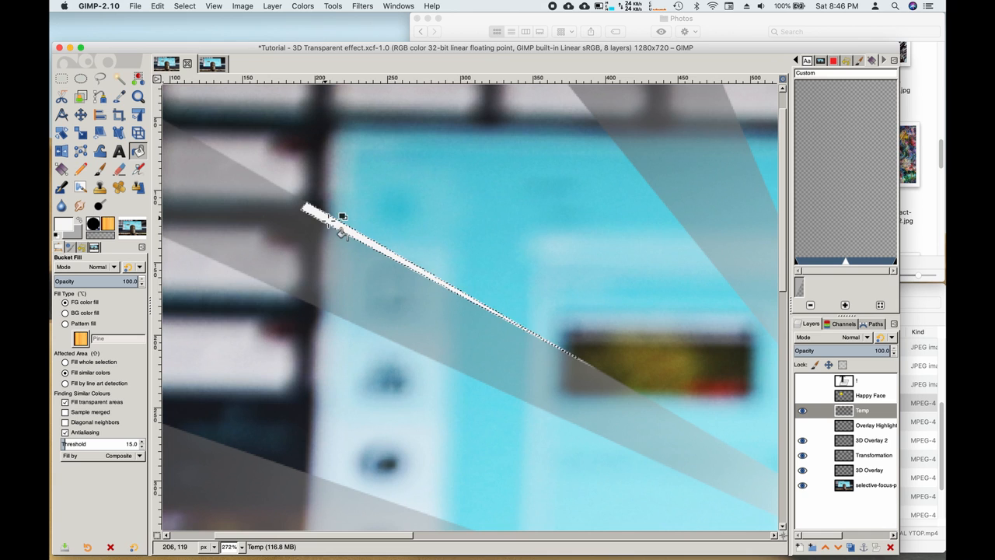
left_click(100, 96)
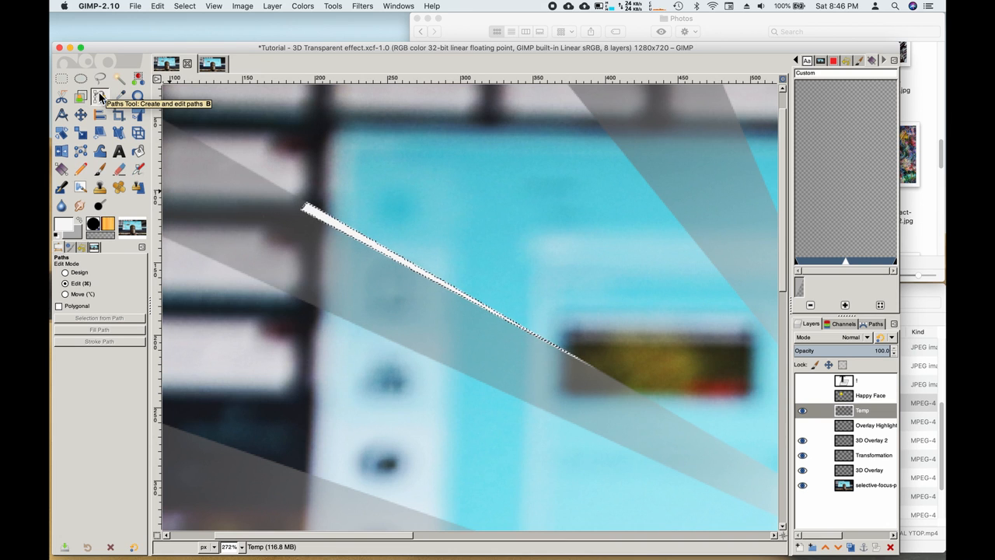
Step: Deselect, trace a closed strip path under the white streak, and turn it into a selection
key("super+shift+a")
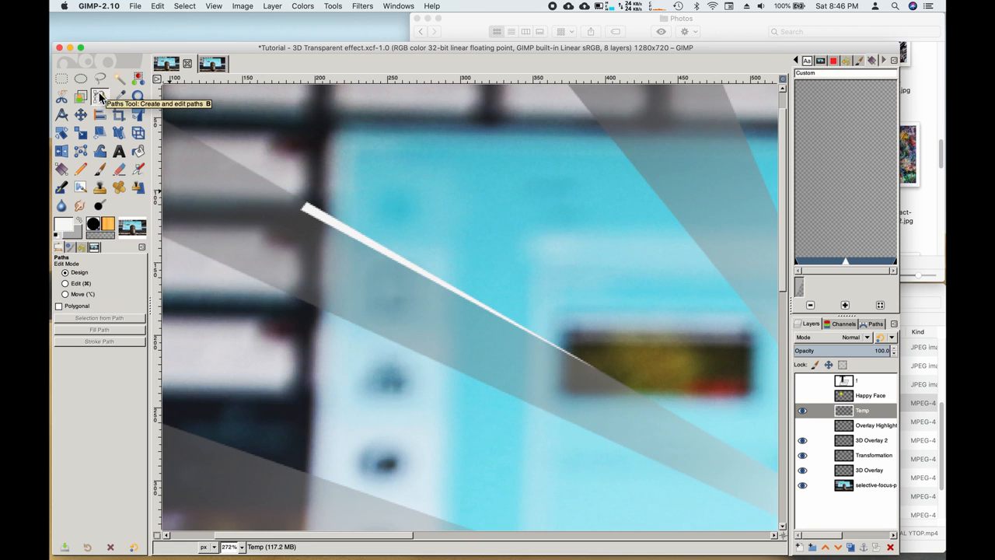
left_click(302, 210)
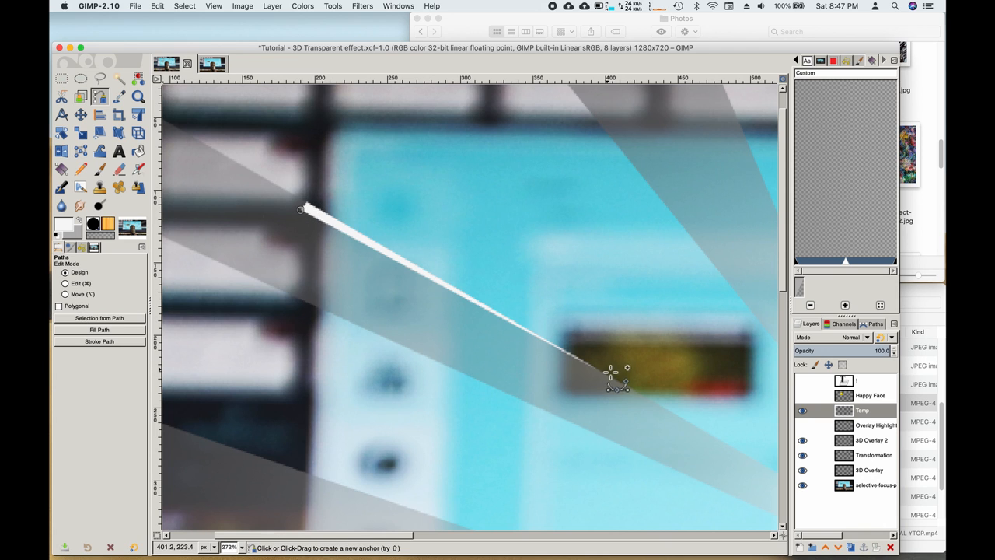
left_click(510, 323)
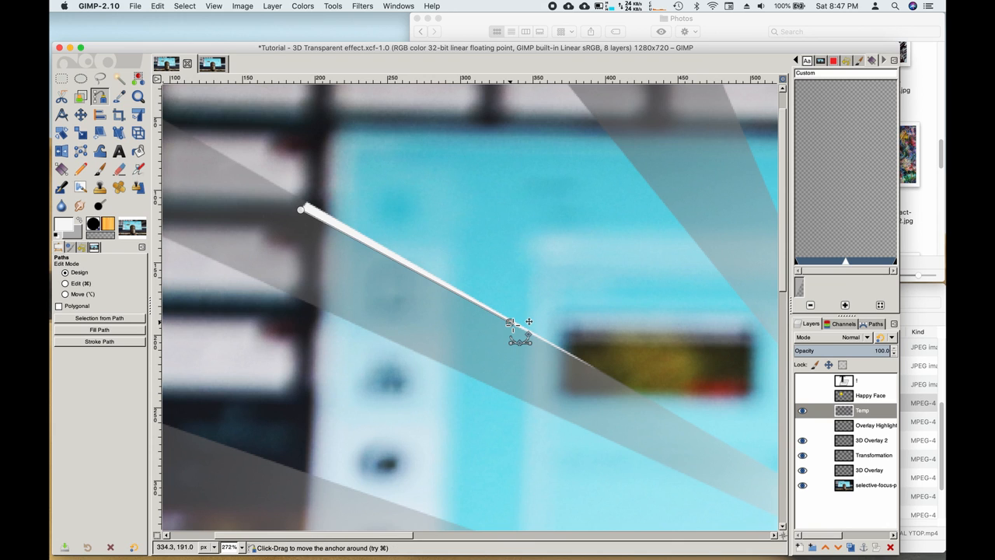
left_click(302, 211)
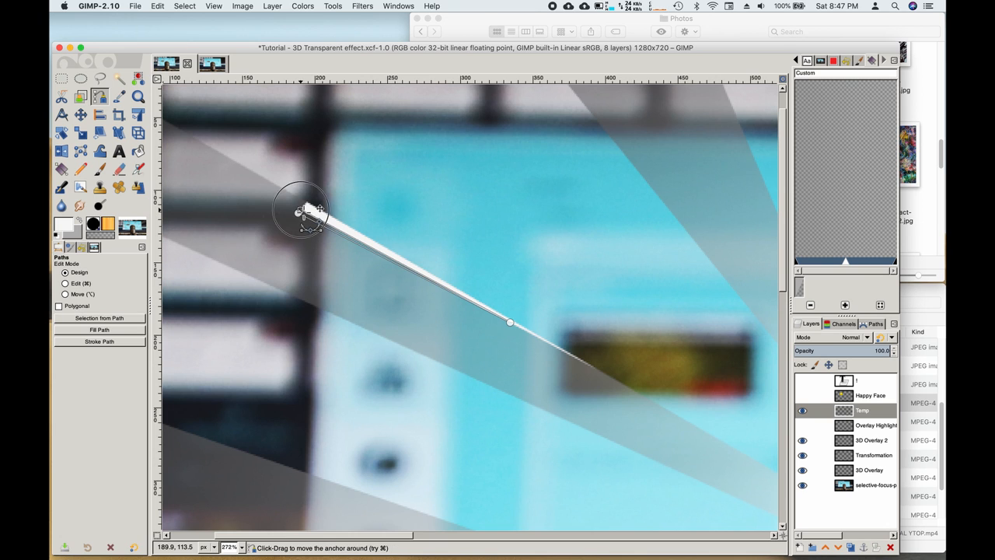
left_click(110, 319)
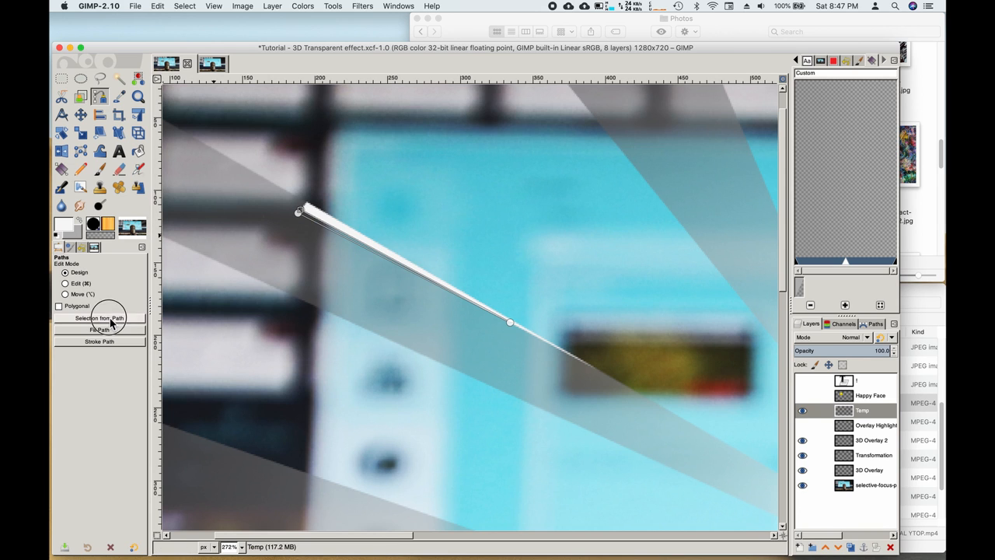
Step: Darken the foreground to a dark grey and bucket-fill the strip with it
left_click(81, 222)
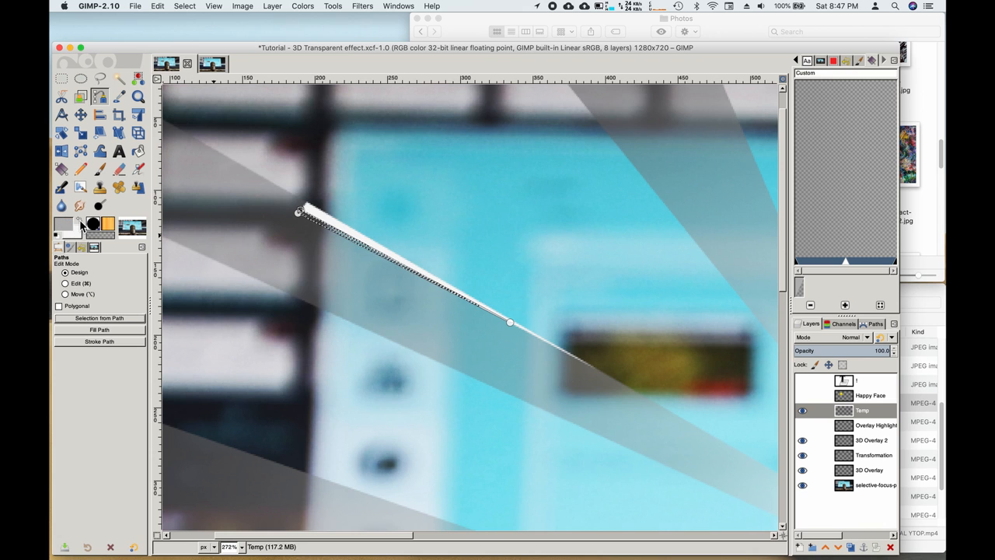
left_click(65, 227)
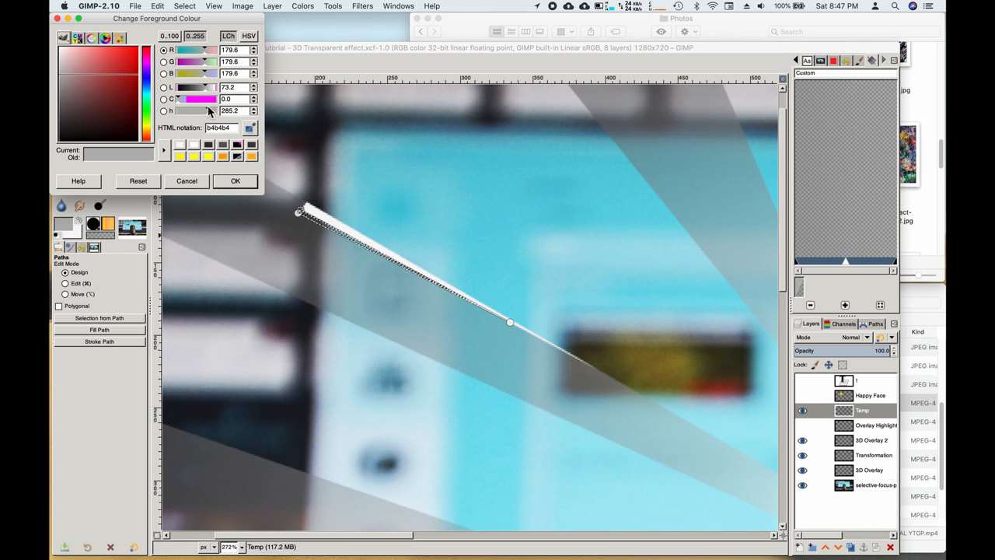
left_click_drag(199, 92, 191, 94)
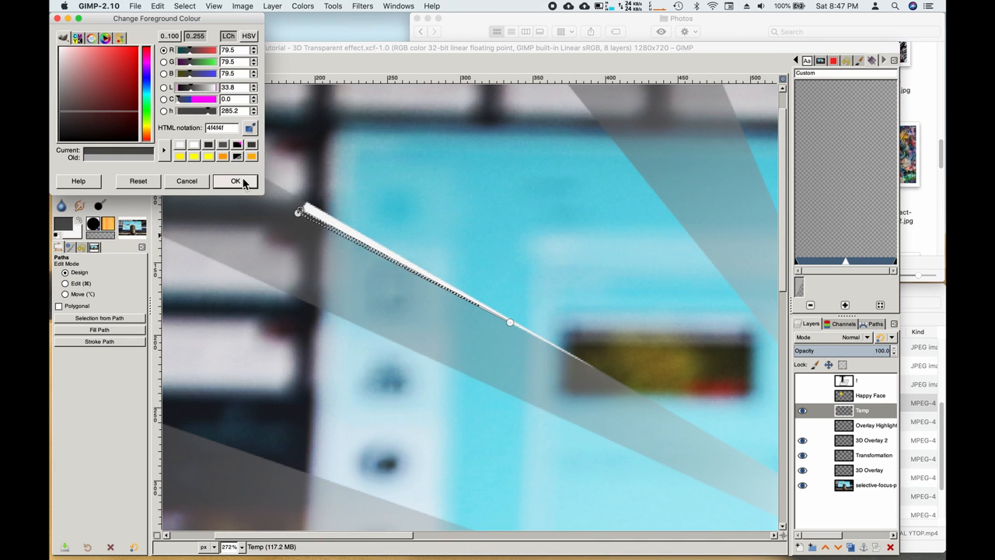
left_click(237, 181)
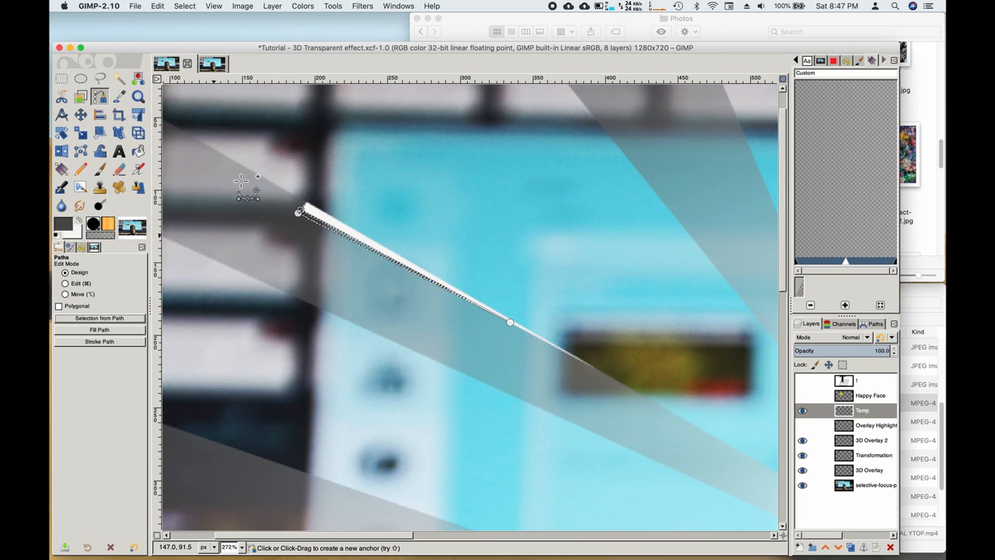
left_click(139, 155)
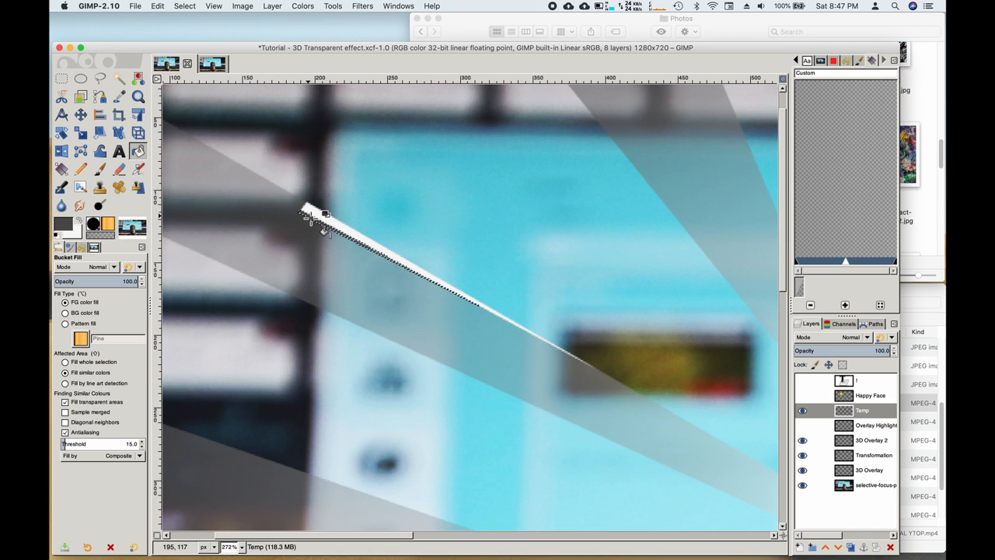
Step: Trace a shorter triangular path below the first streak, select it and bucket-fill it near-white
left_click(104, 101)
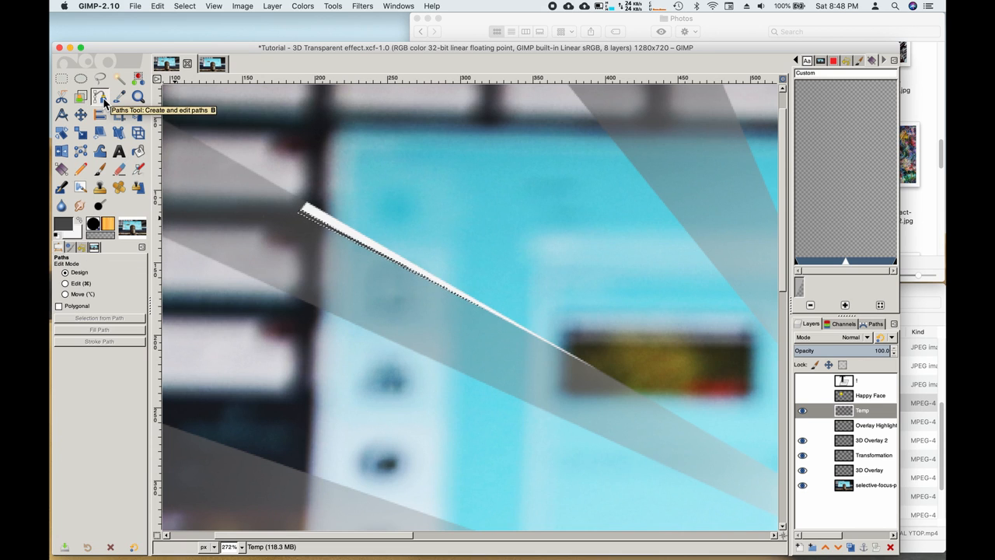
key("super")
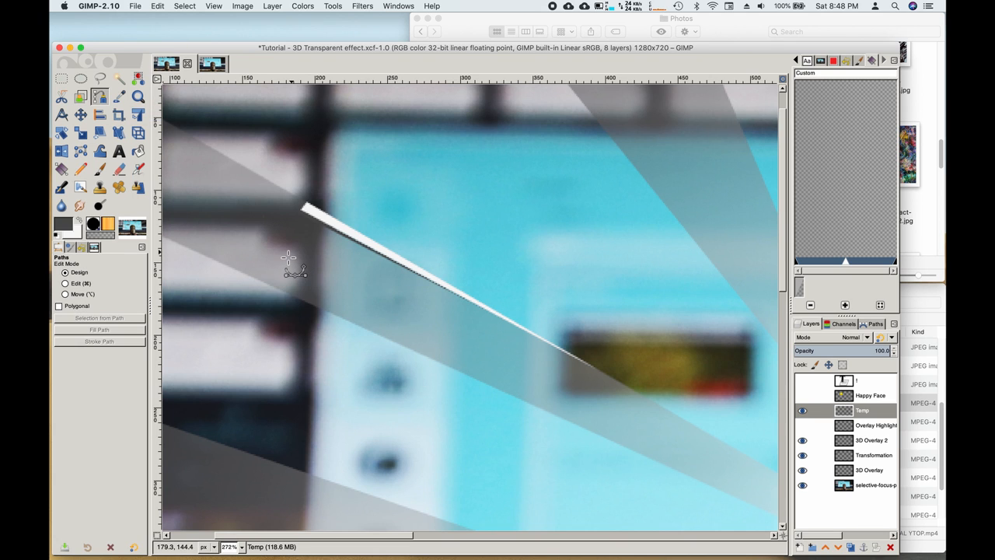
left_click(241, 215)
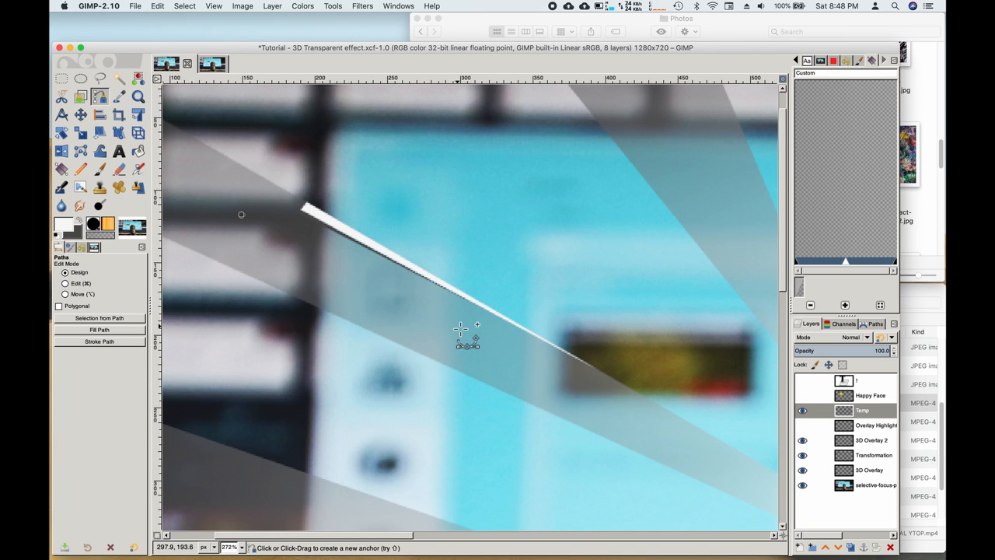
left_click(457, 326)
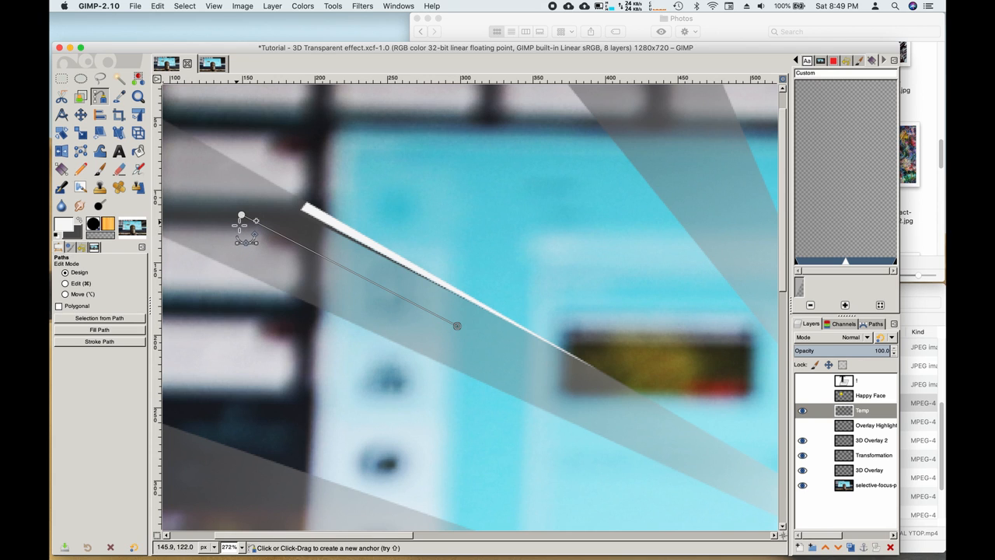
left_click(236, 221)
left_click(240, 215)
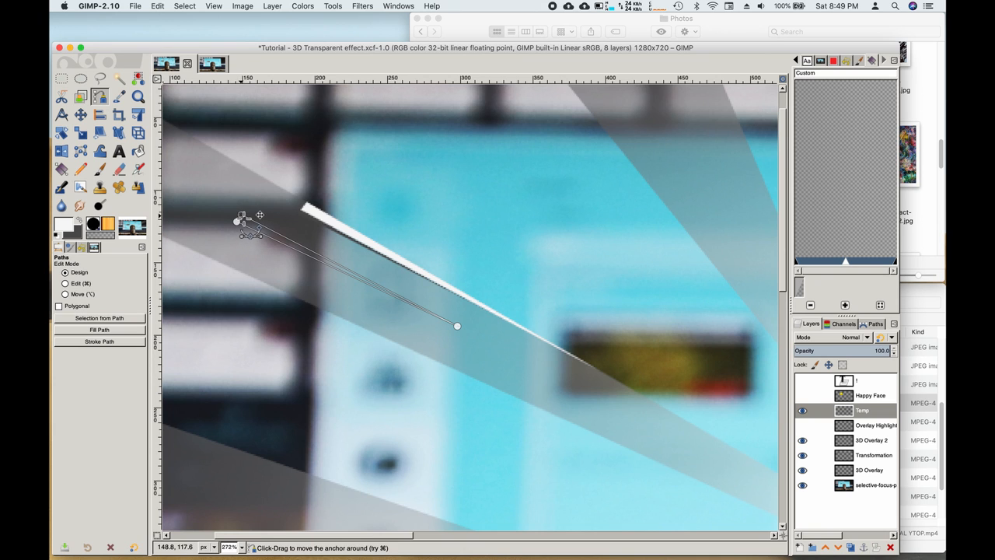
left_click(104, 319)
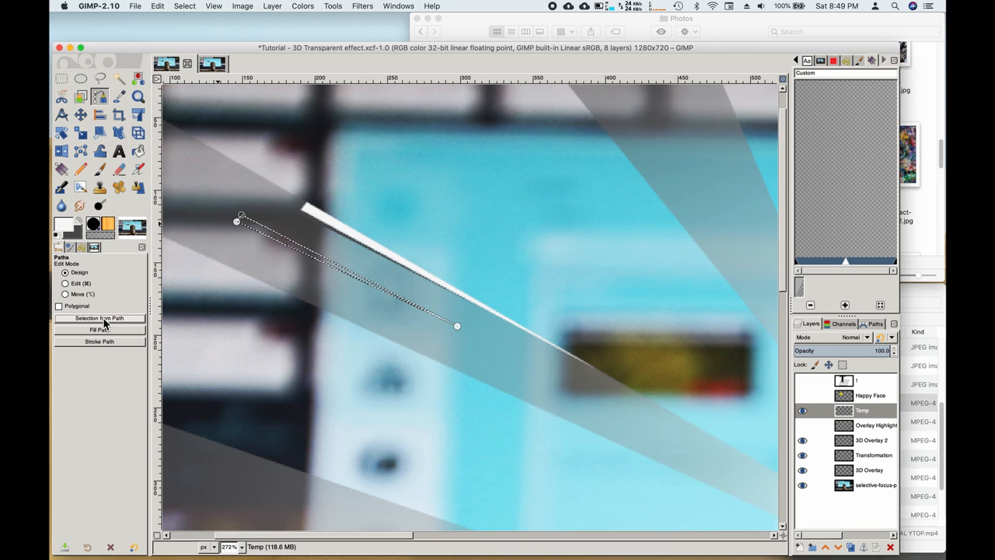
left_click(139, 153)
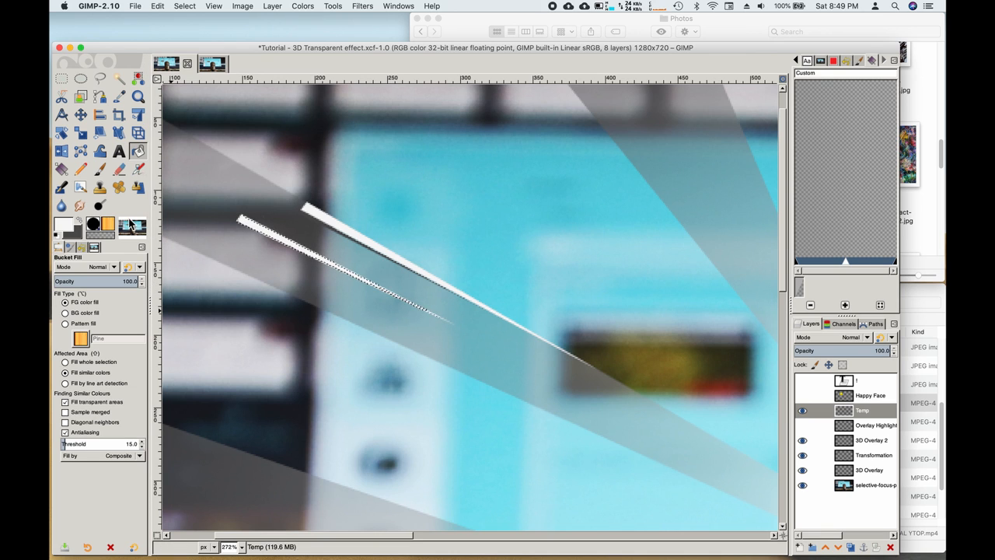
left_click(101, 96)
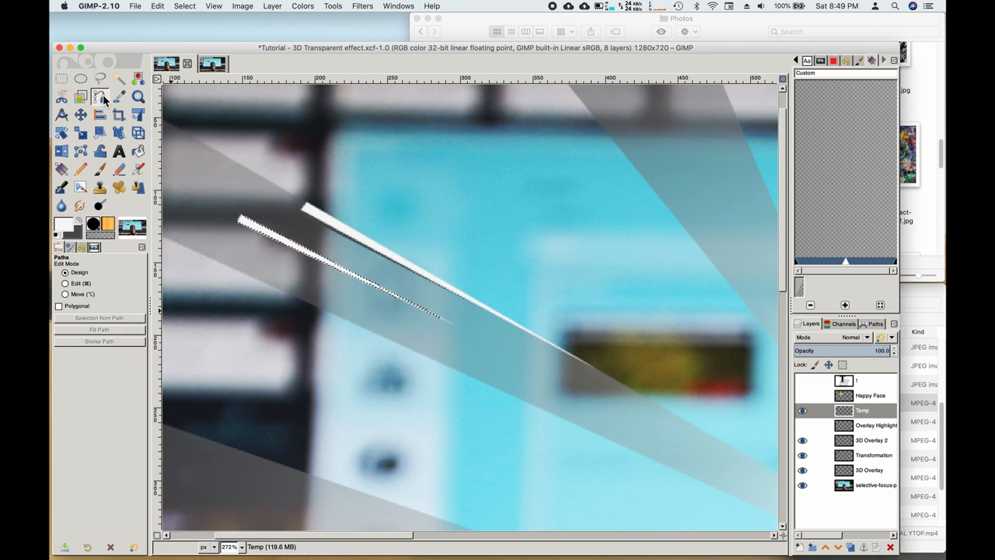
Step: Clear the selection, hide the Temp layer and show the Overlay Highlights layer
key("super")
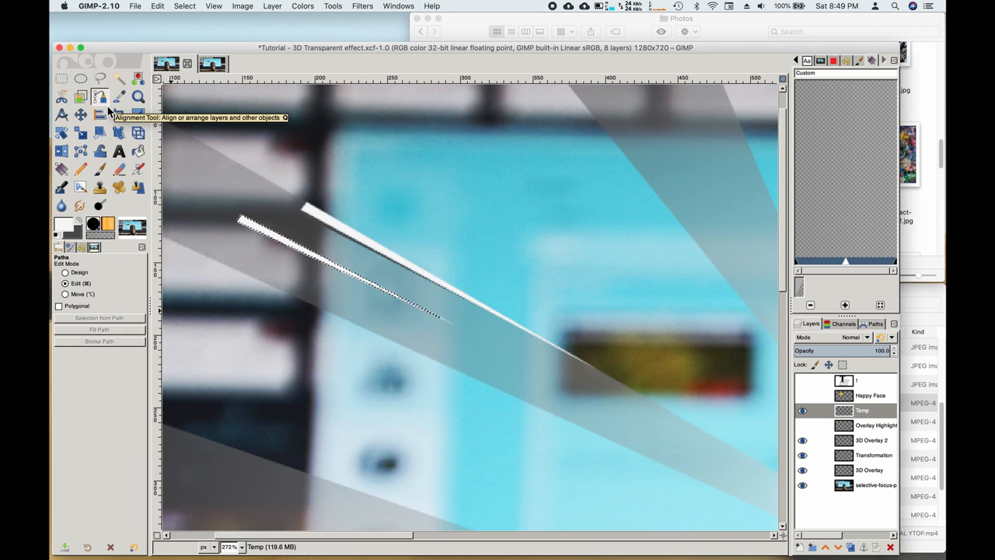
key("super+shift+a")
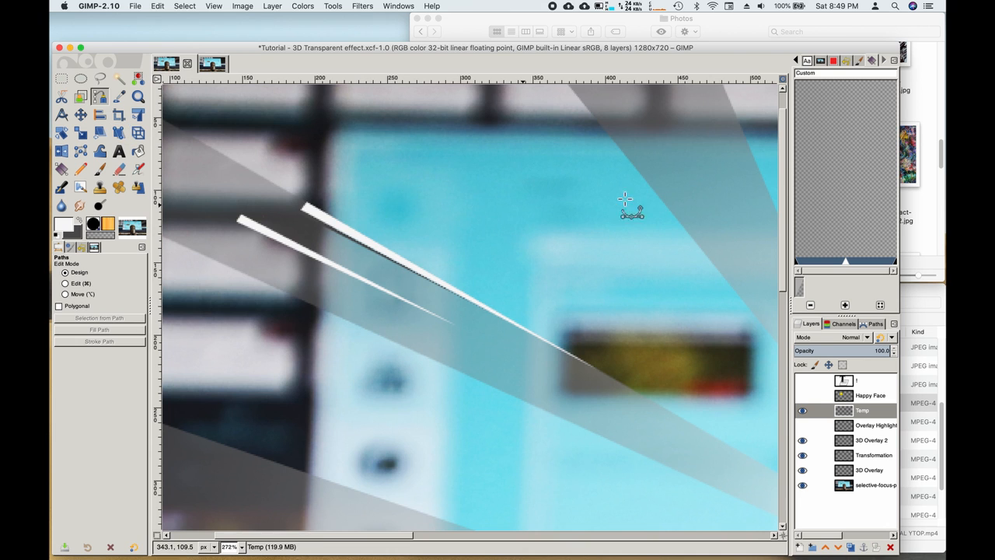
left_click_drag(782, 177, 784, 218)
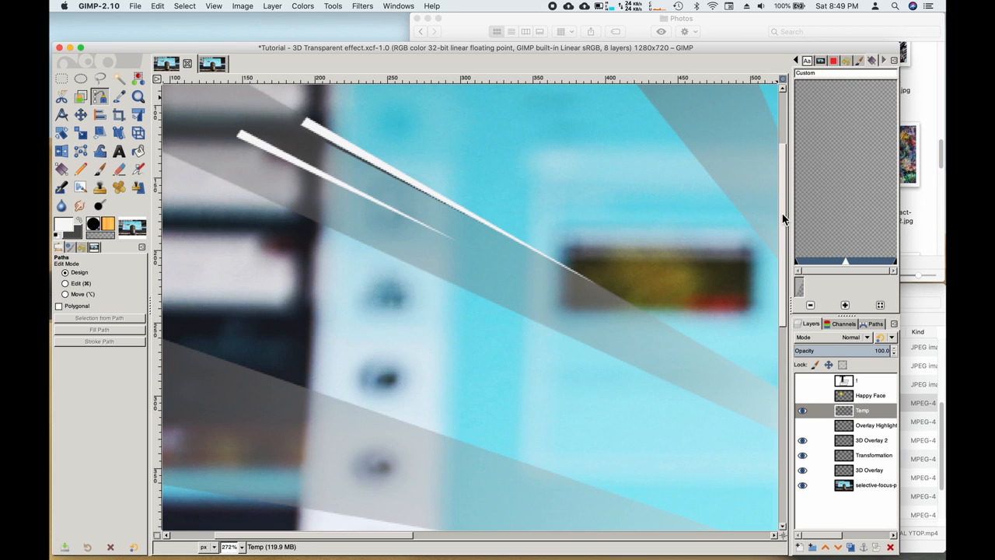
left_click(802, 412)
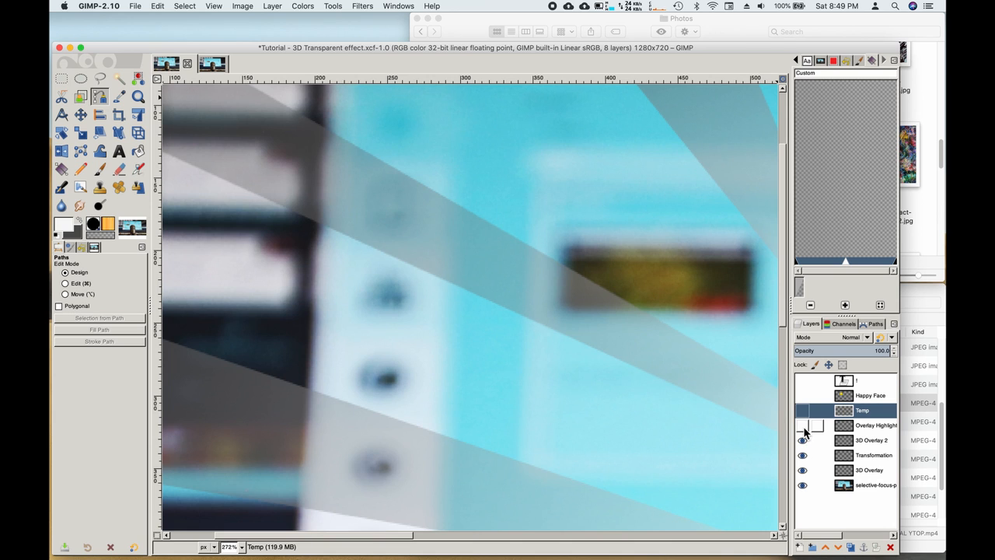
left_click(803, 427)
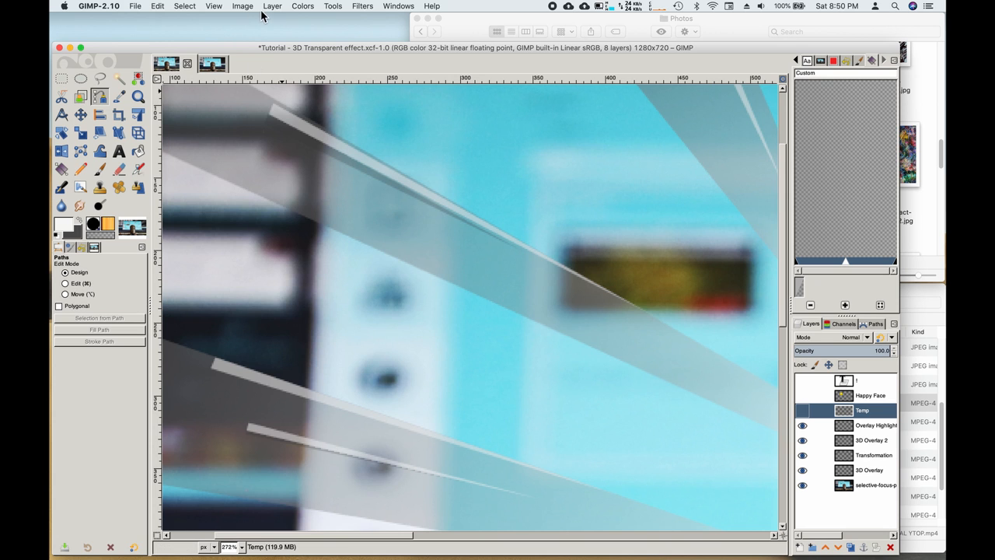
Step: Zoom to fit the whole microphone image in the window
left_click(215, 7)
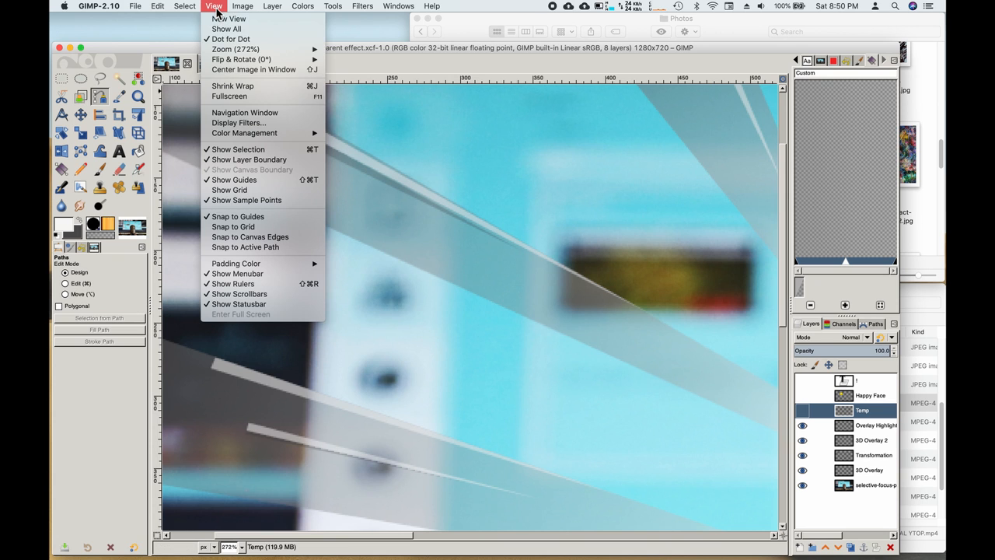
mouse_move(246, 61)
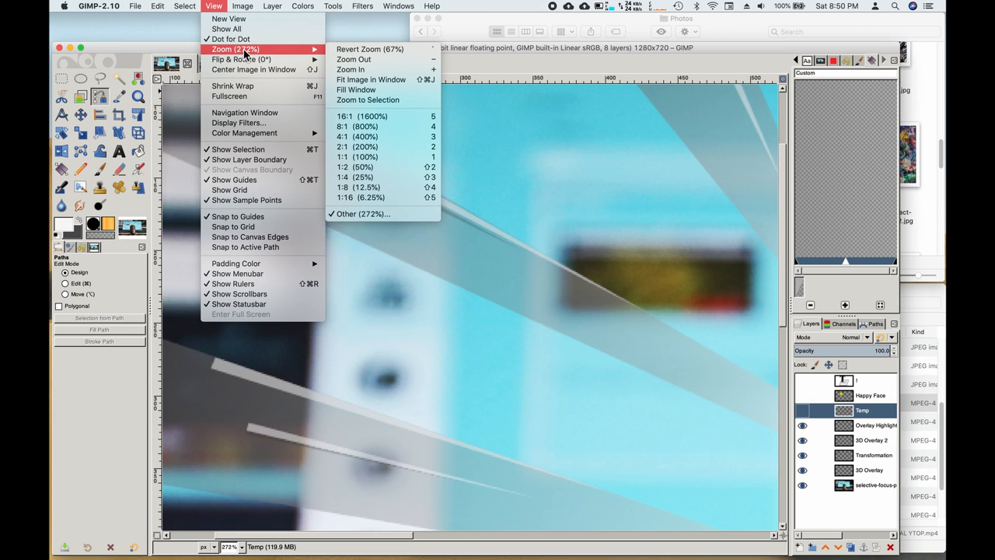
left_click(401, 80)
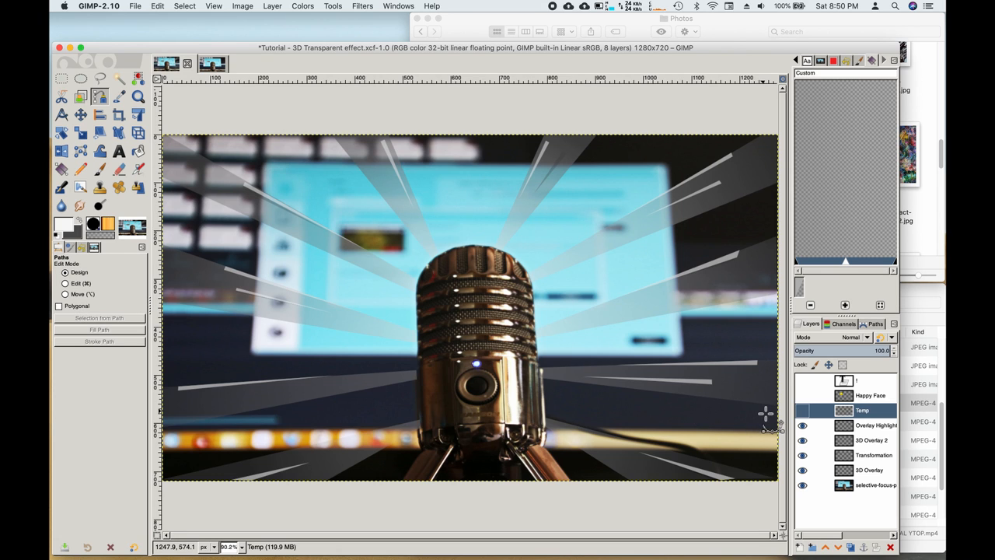
Step: Set the Overlay Highlights layer's opacity to 100 in its layer attributes
left_click(869, 430)
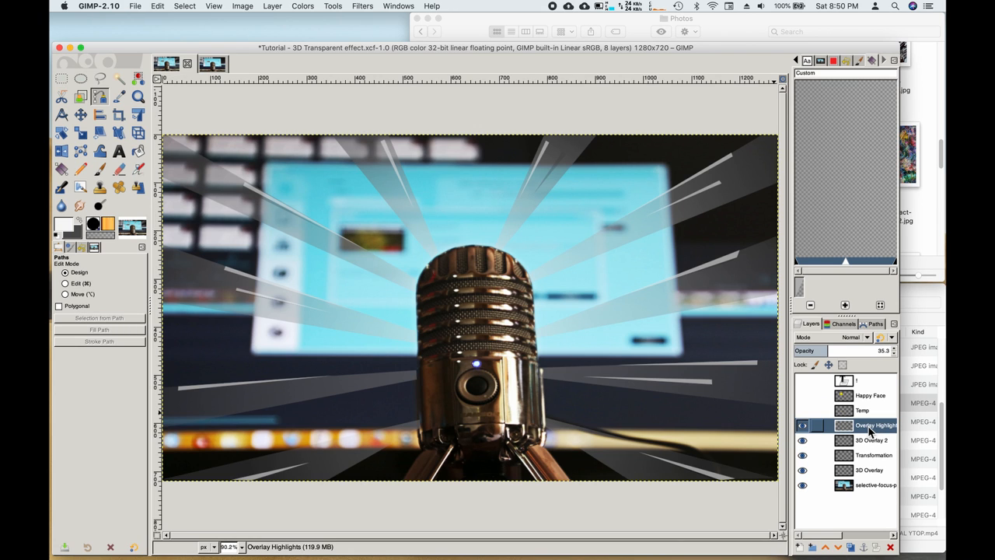
right_click(869, 430)
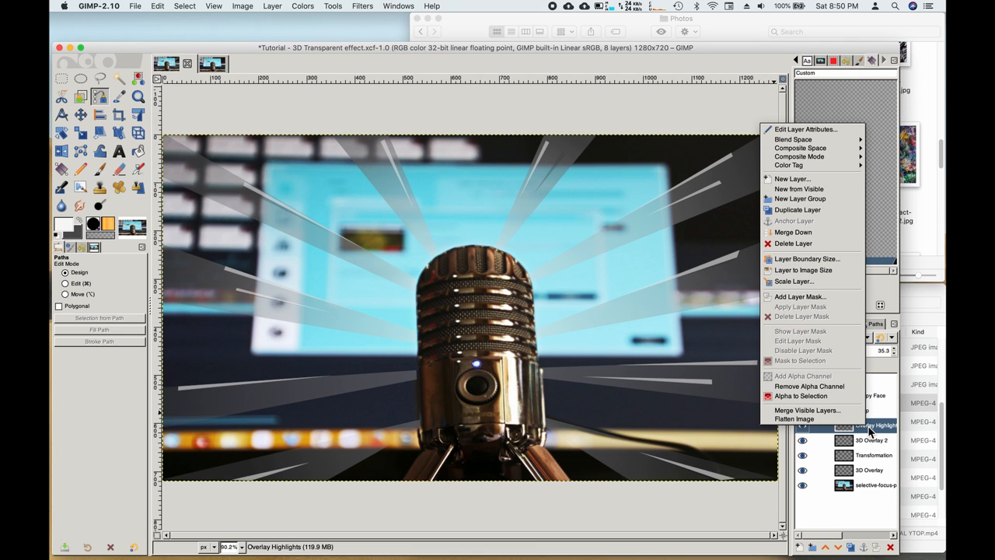
left_click(829, 134)
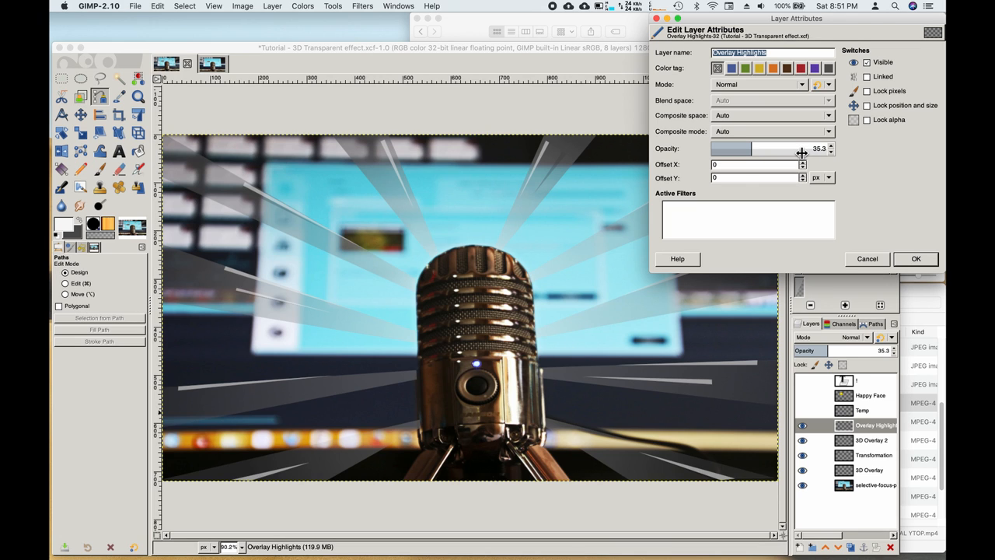
left_click(759, 149)
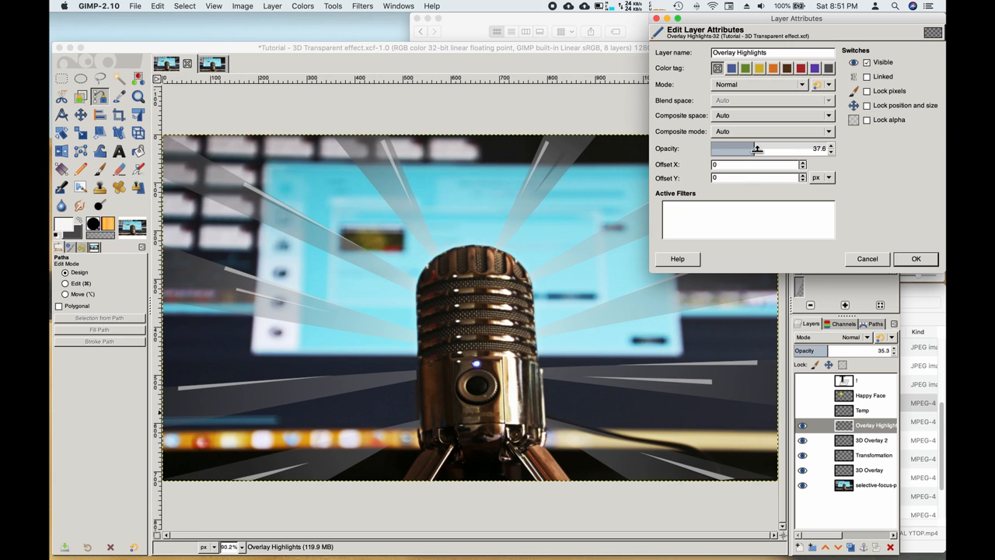
left_click_drag(757, 149, 733, 152)
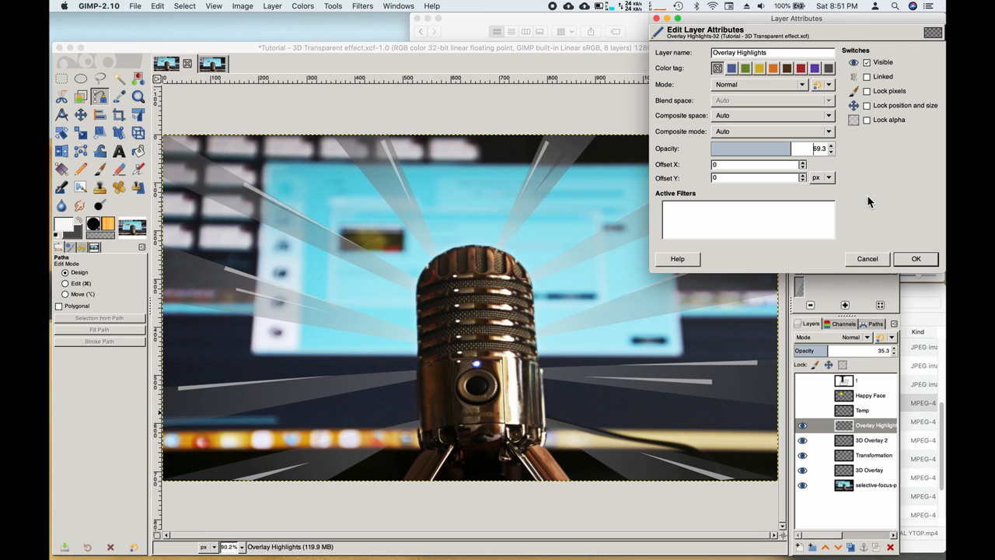
left_click_drag(789, 149, 832, 149)
left_click(916, 260)
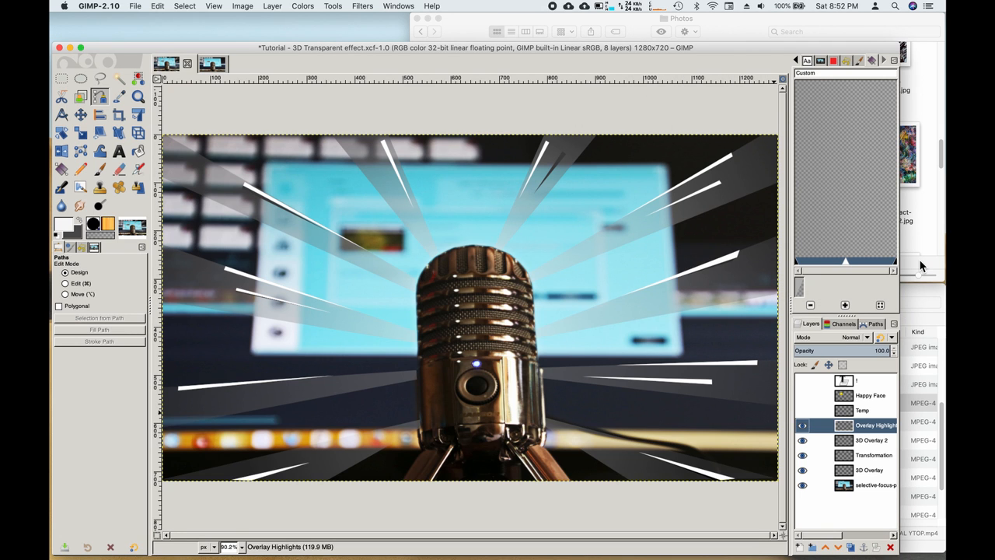
Step: Lower the Overlay Highlights layer's opacity to 45 in its layer attributes
right_click(881, 432)
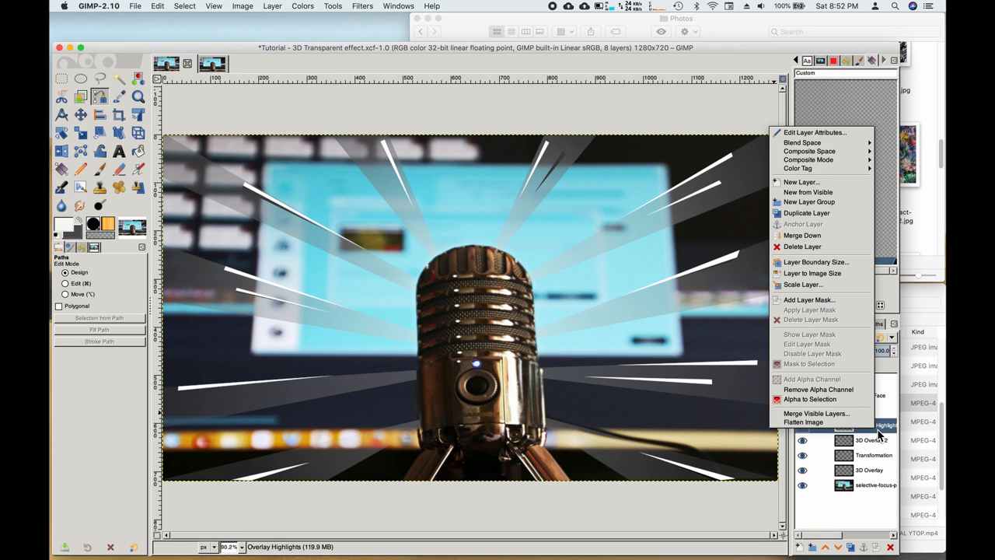
left_click(842, 137)
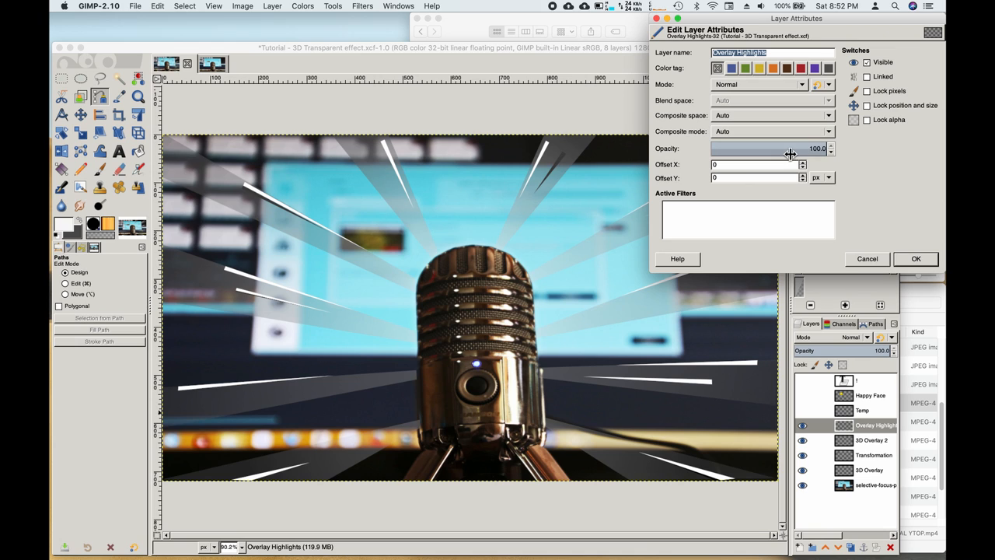
left_click(823, 150)
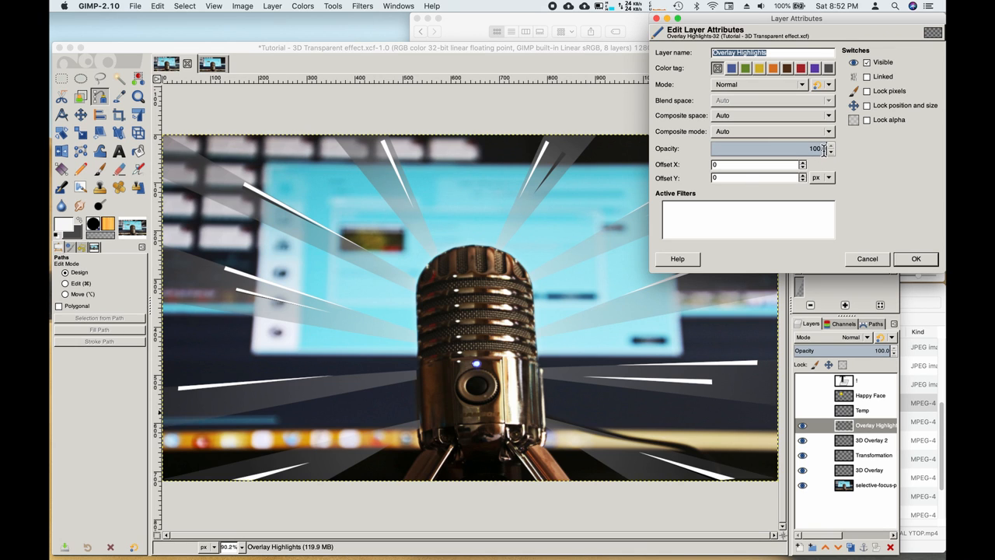
left_click_drag(823, 149, 766, 150)
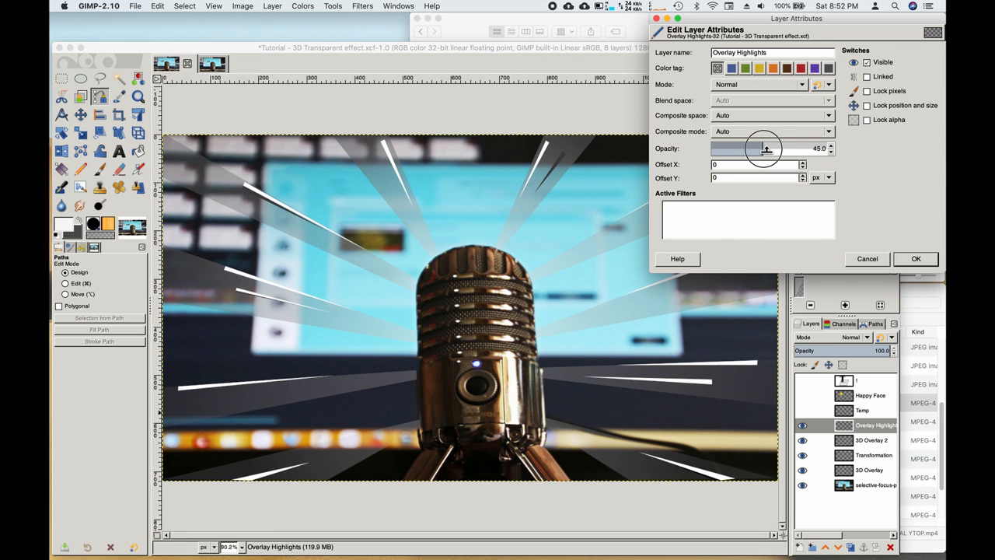
left_click(915, 259)
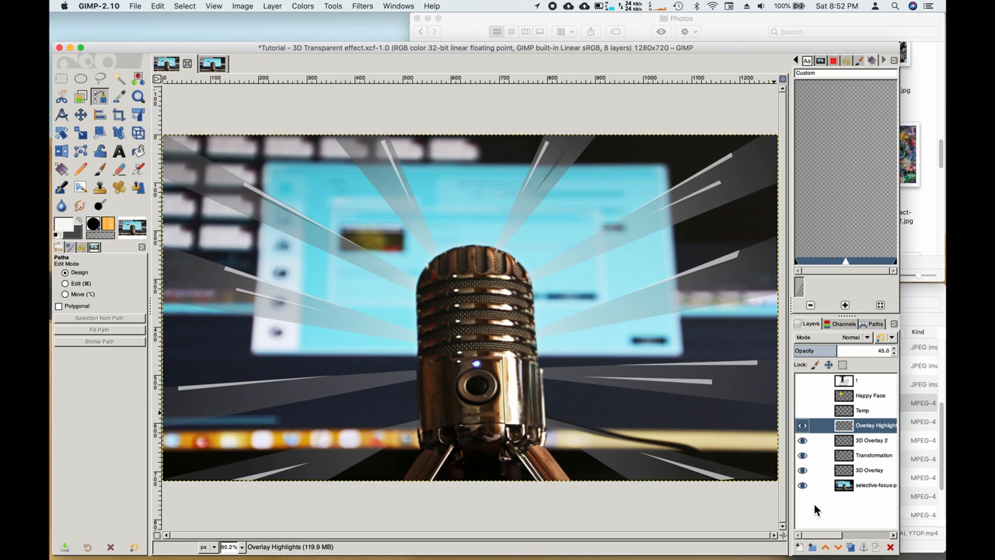
Step: Delete the Temp layer, add an empty layer named Temp2, and briefly check the smiley's position
right_click(864, 412)
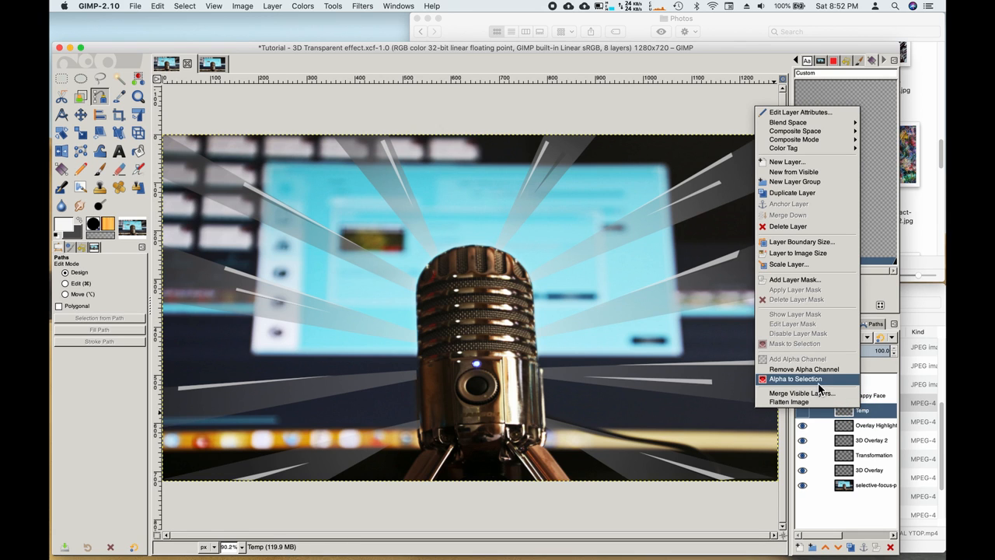
left_click(810, 227)
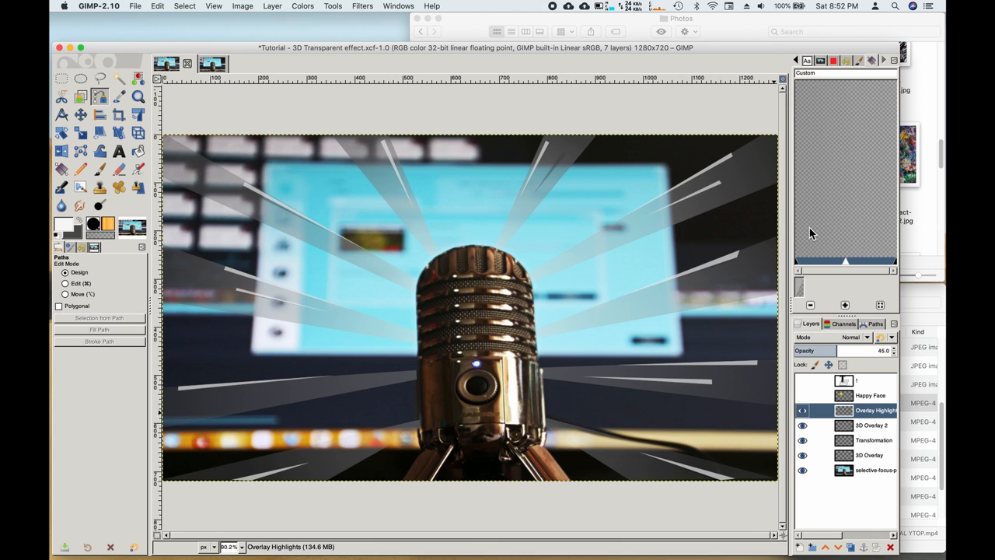
left_click(800, 548)
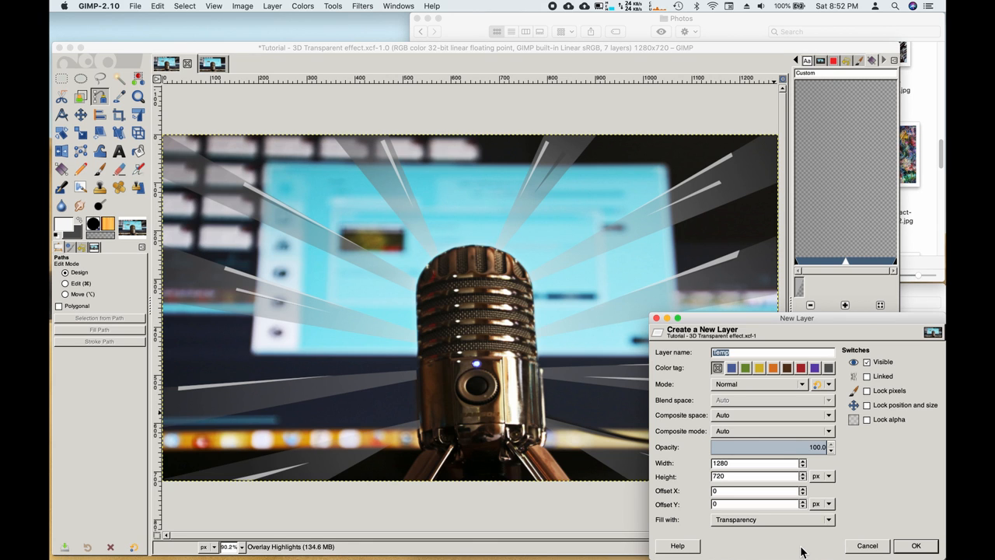
key("Right")
type("2")
key("Return")
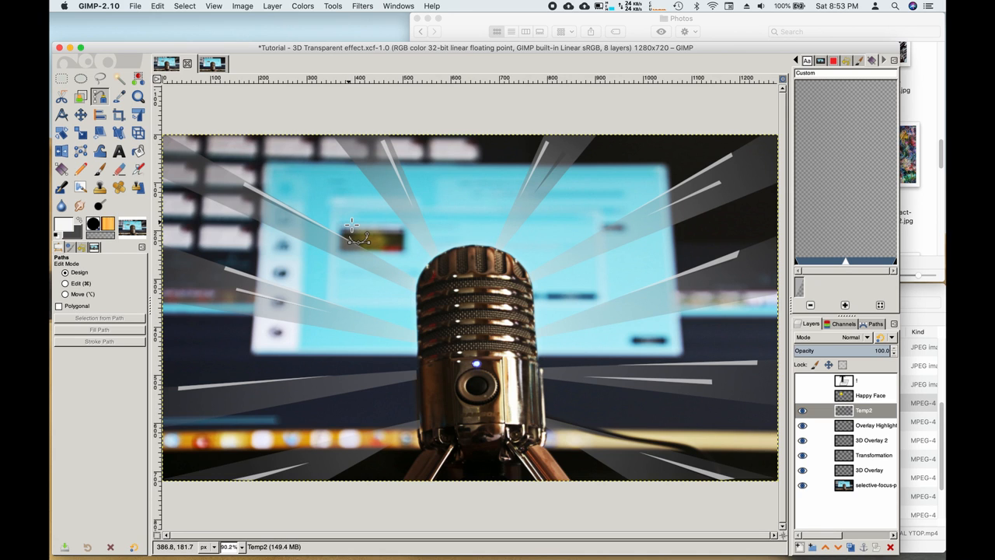
left_click(804, 397)
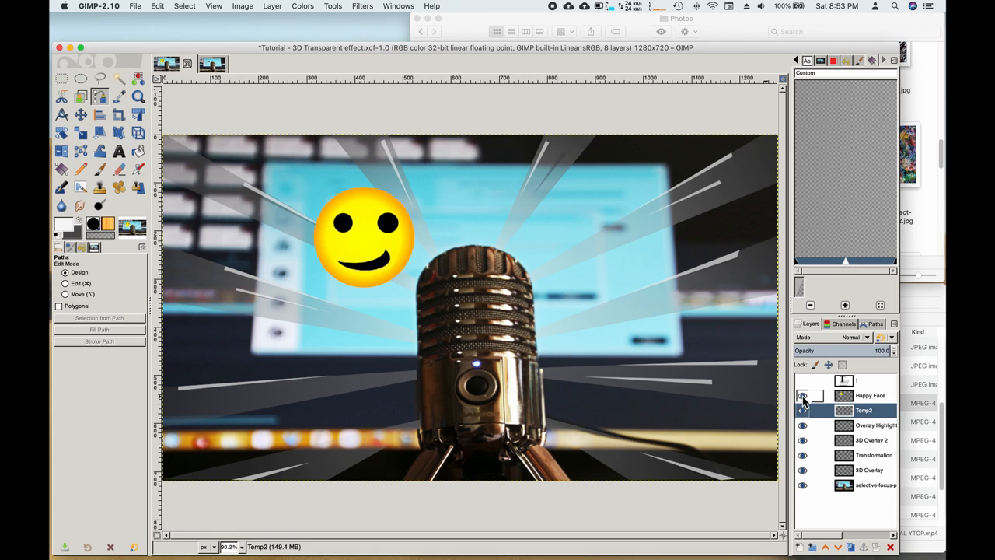
left_click(803, 396)
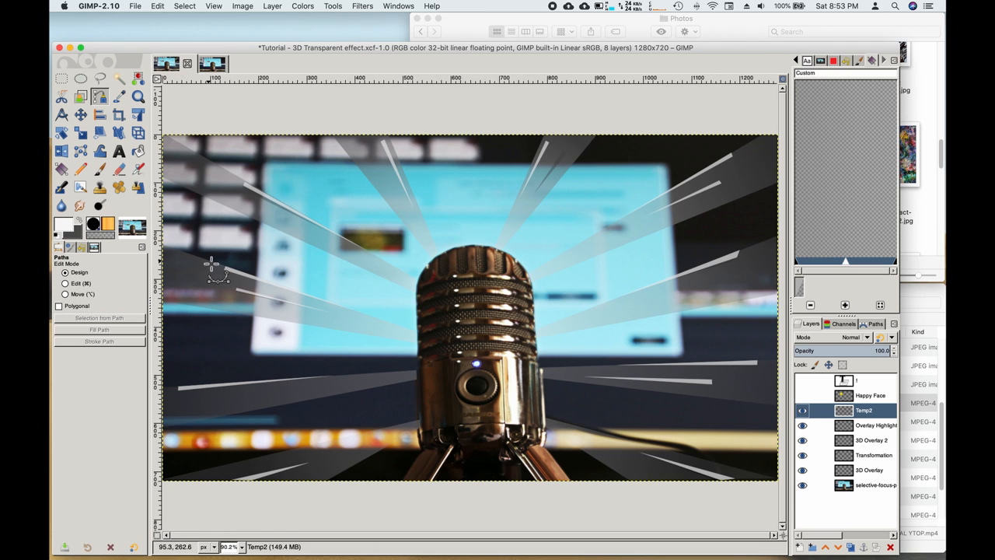
Step: Draw a 215×215 circular selection left of the microphone top
left_click(80, 80)
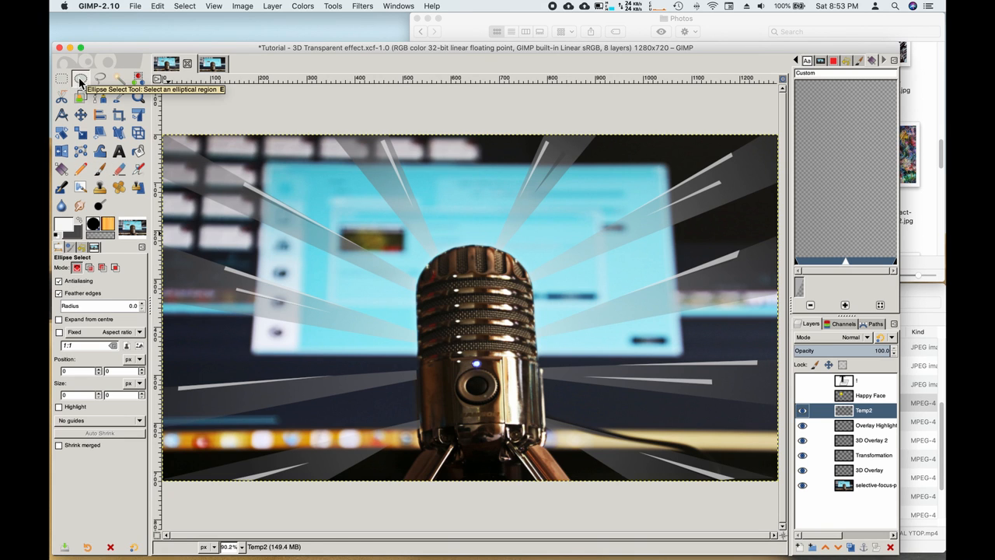
left_click_drag(304, 183, 338, 230)
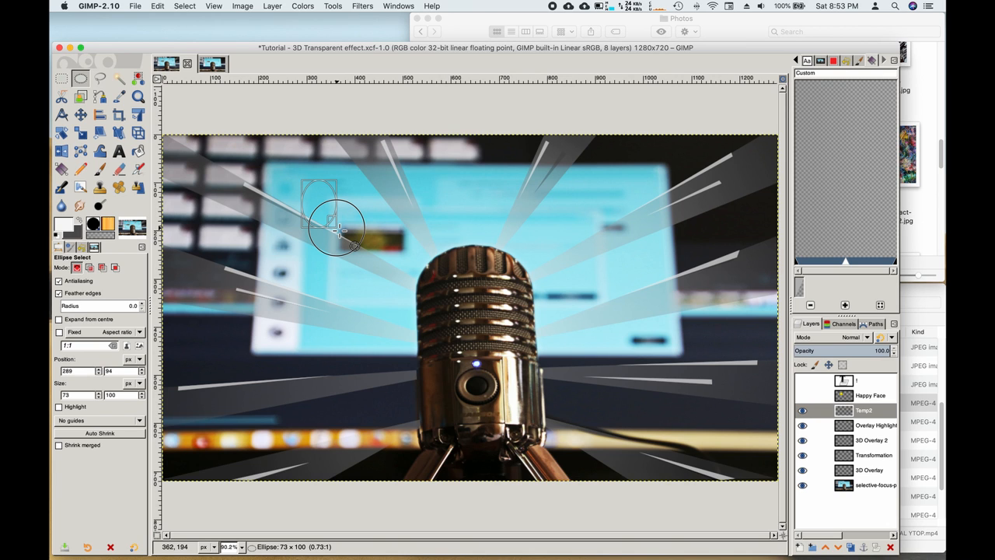
key("shift")
left_click_drag(339, 230, 396, 287)
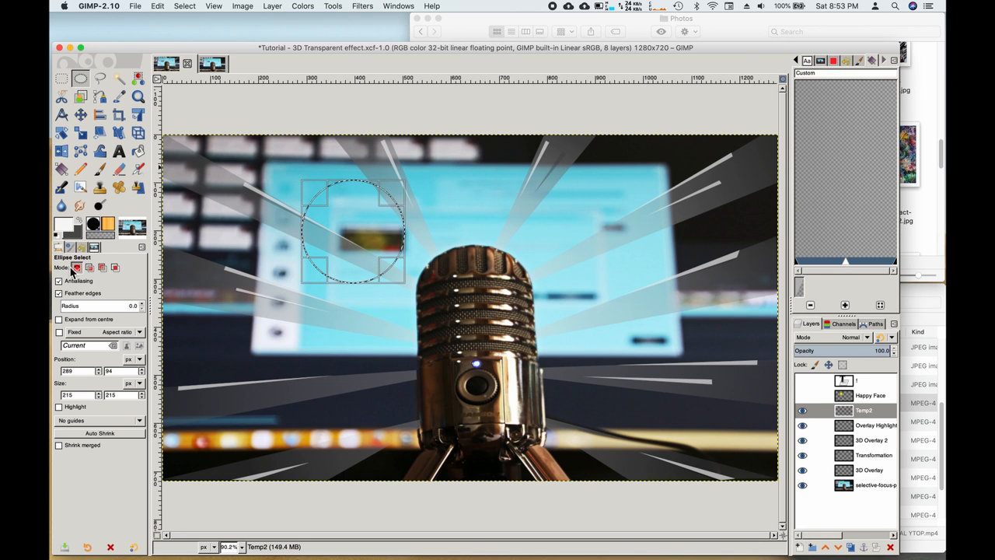
left_click(63, 170)
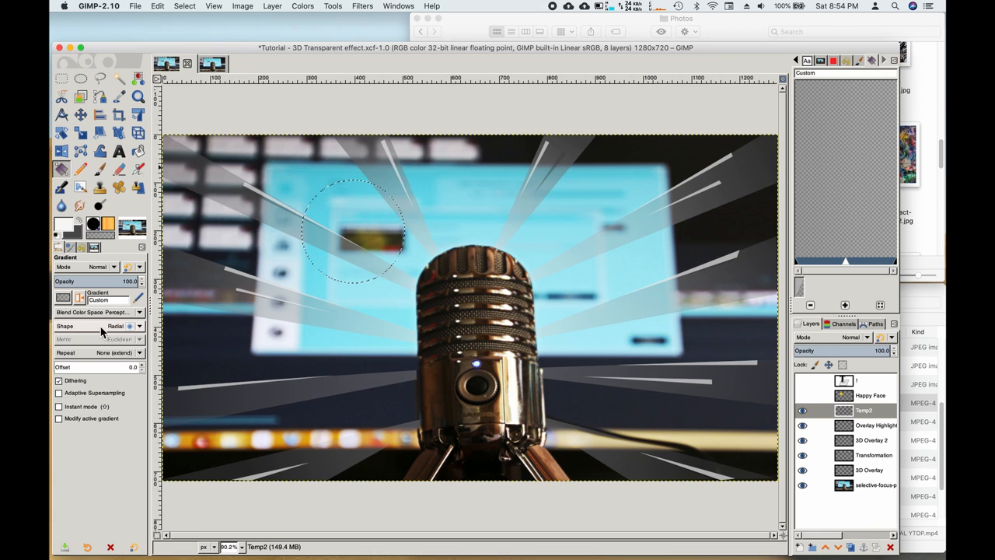
Step: Set the Gradient tool to radial shape with the FG to BG (RGB) gradient
left_click(140, 327)
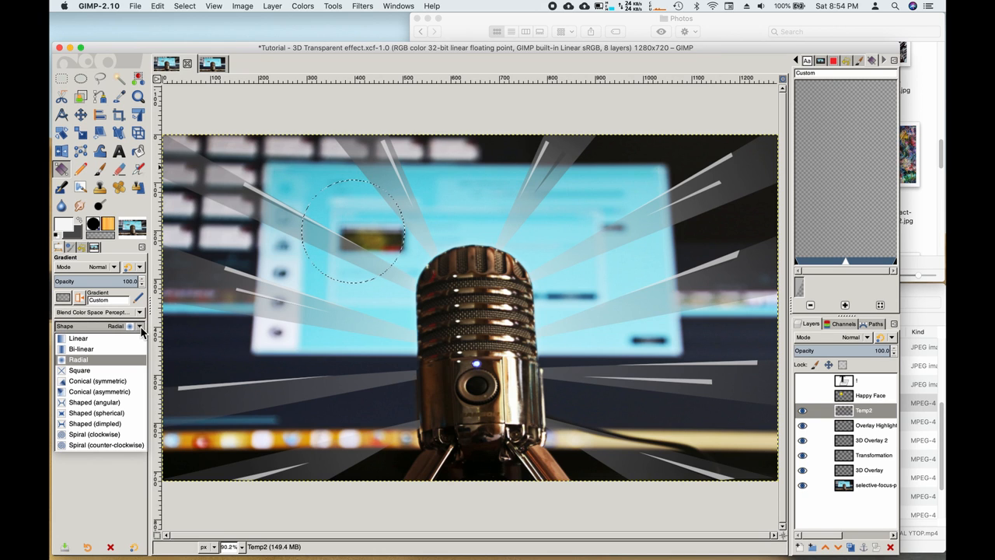
left_click(86, 362)
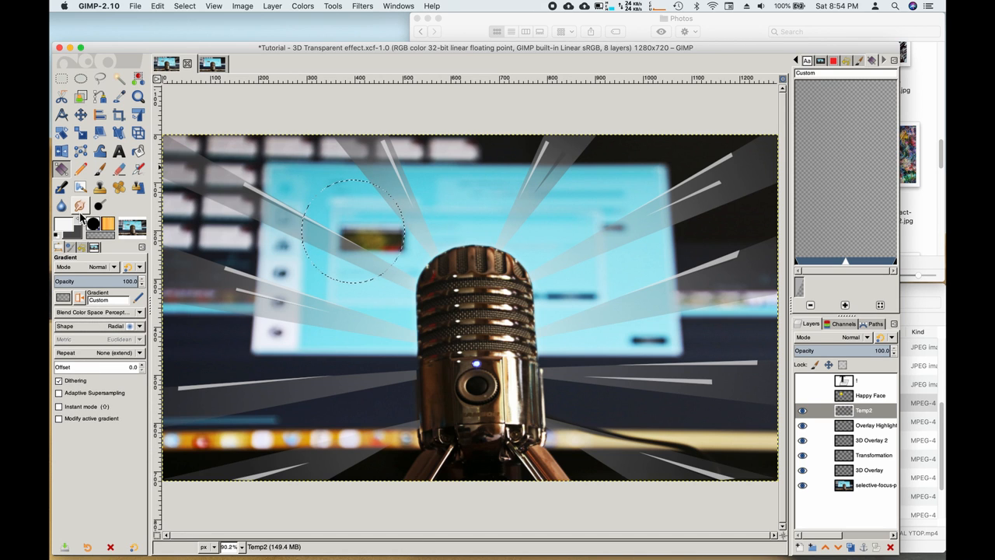
left_click(65, 300)
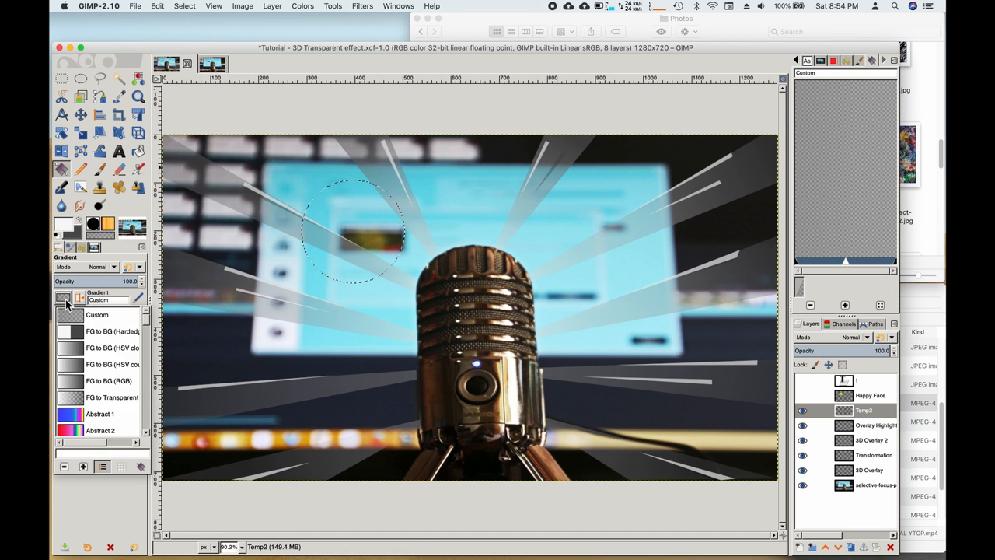
left_click(72, 385)
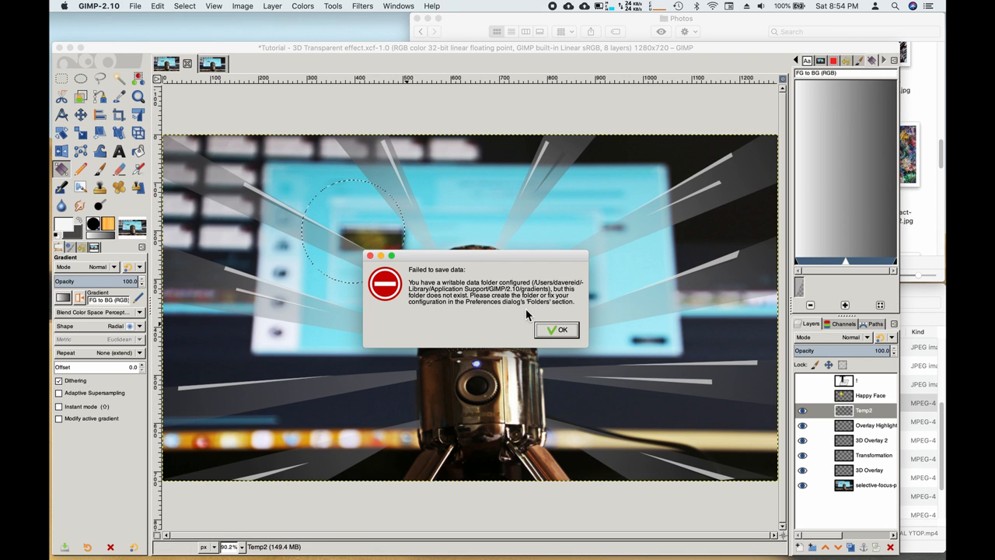
left_click(557, 329)
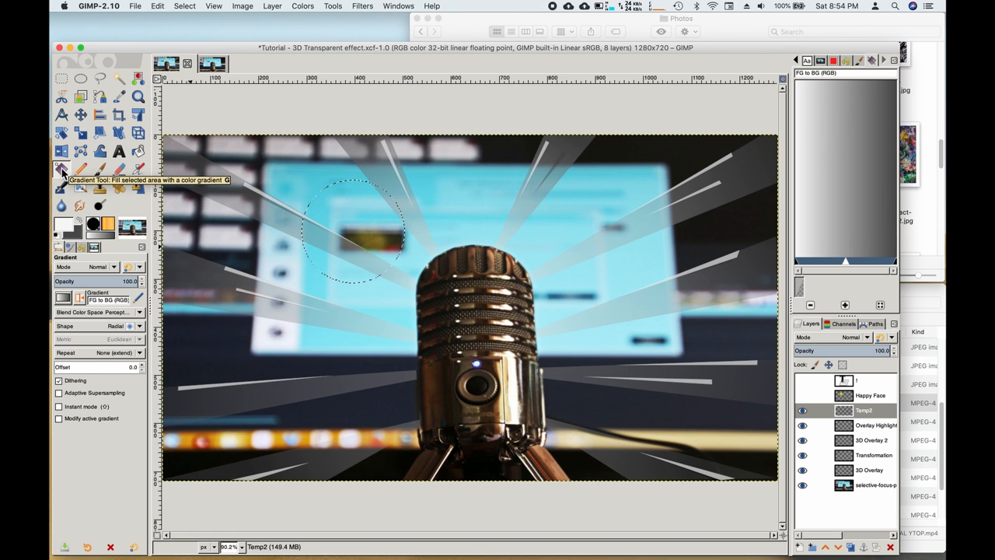
Step: Set the foreground colour to pure yellow ffff00 from the swatch palette
left_click(65, 227)
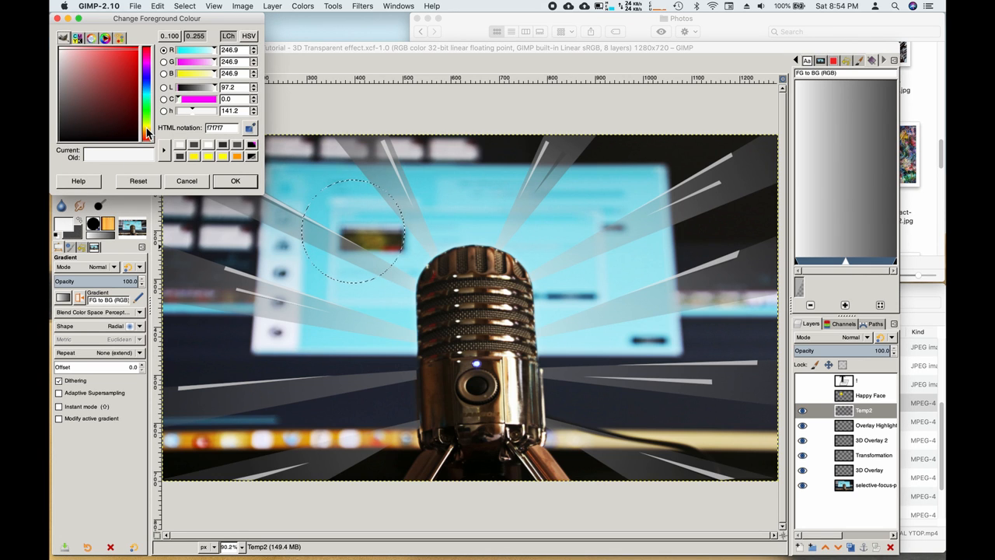
left_click(147, 132)
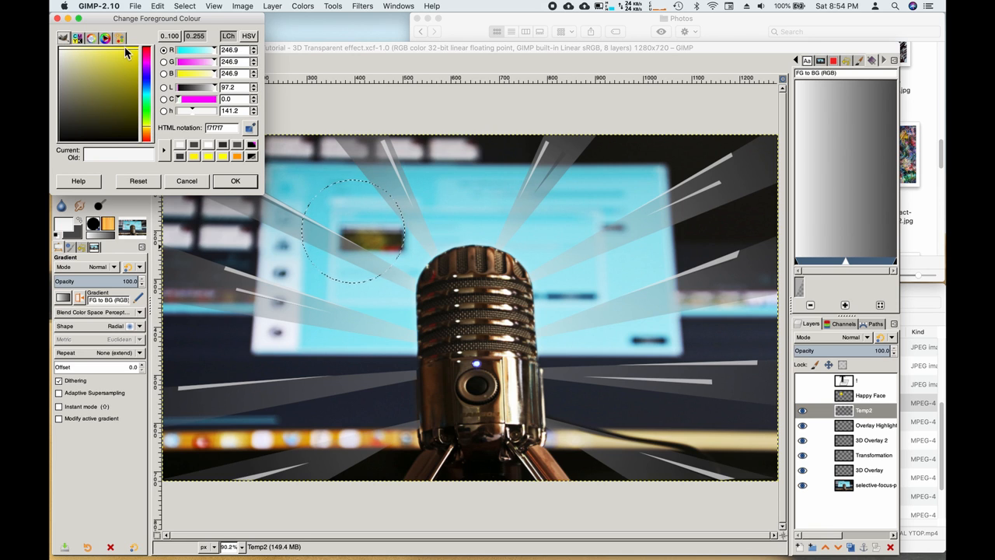
left_click(78, 38)
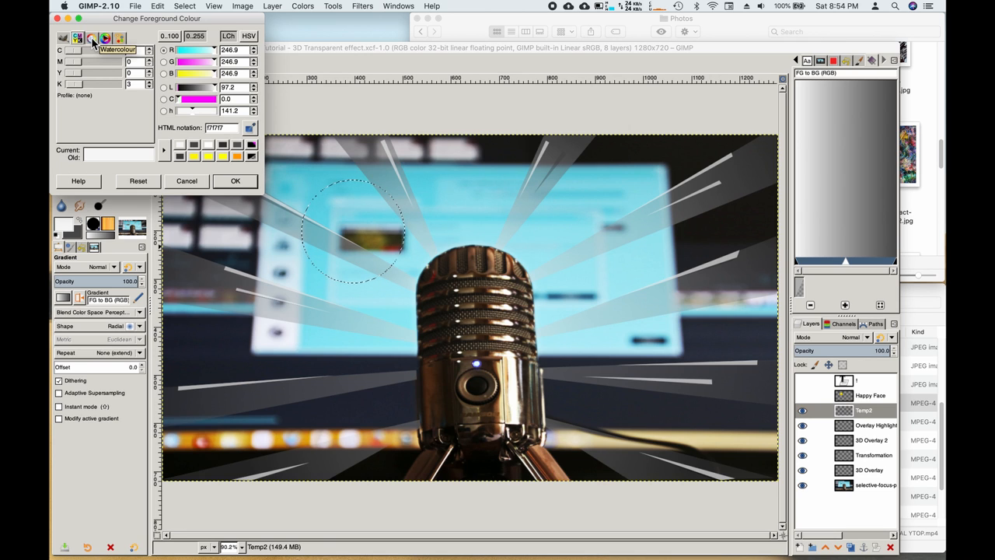
left_click(91, 39)
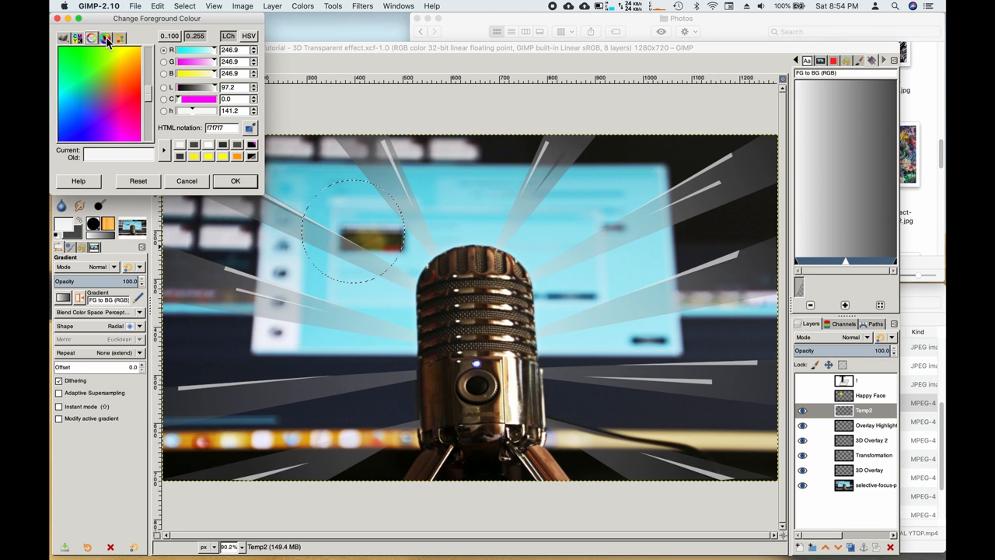
left_click(106, 41)
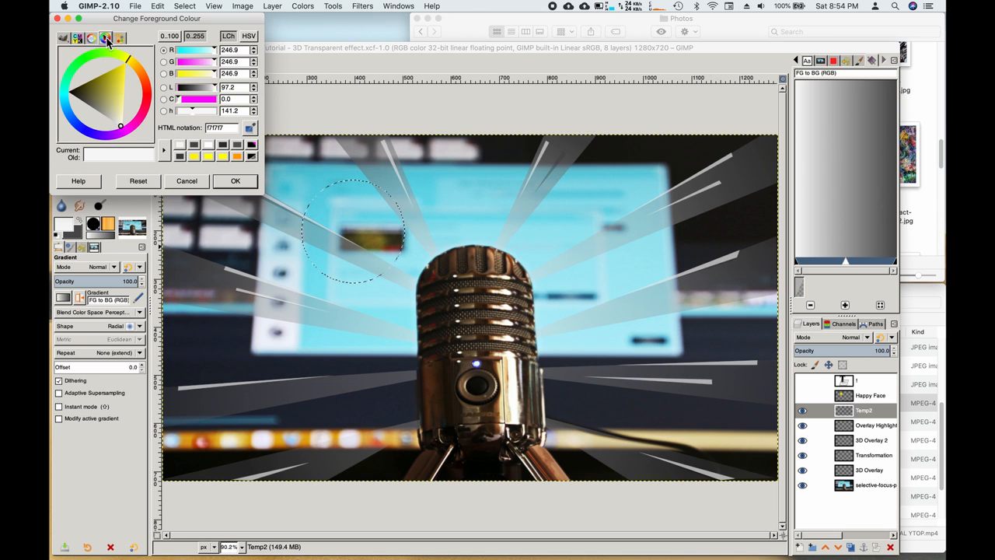
left_click(120, 39)
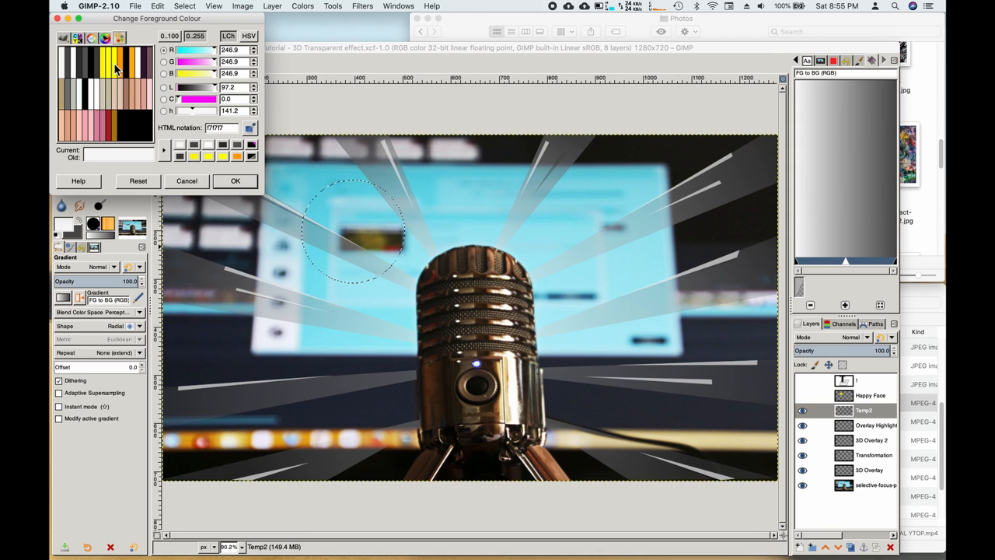
left_click(115, 70)
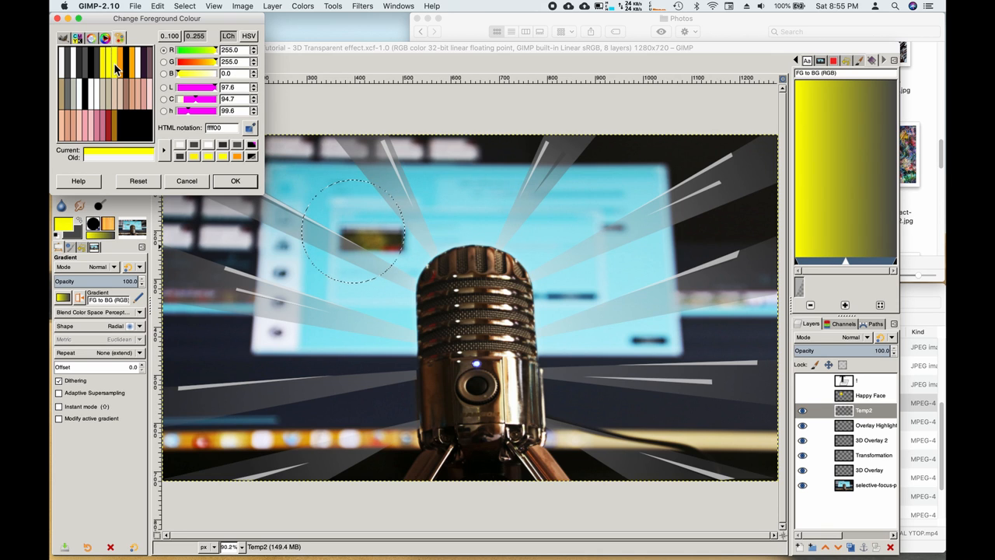
left_click(236, 183)
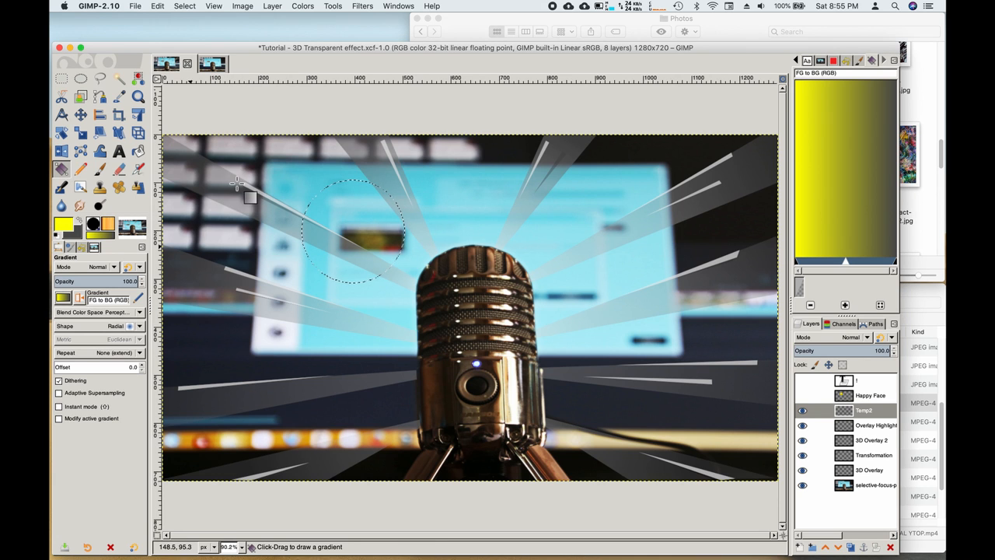
Step: Set the background colour to orange ffb400 and begin a new circular selection
left_click(79, 237)
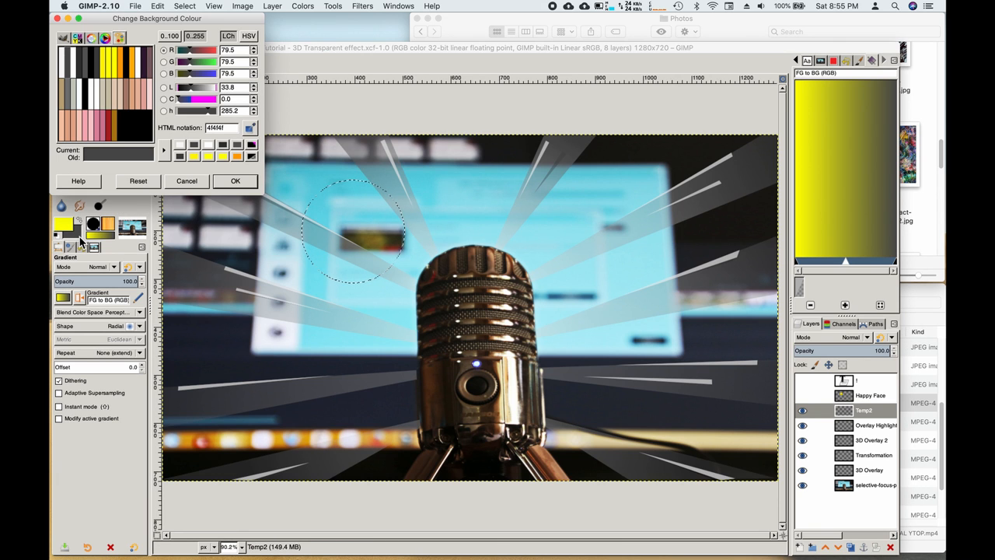
left_click(133, 70)
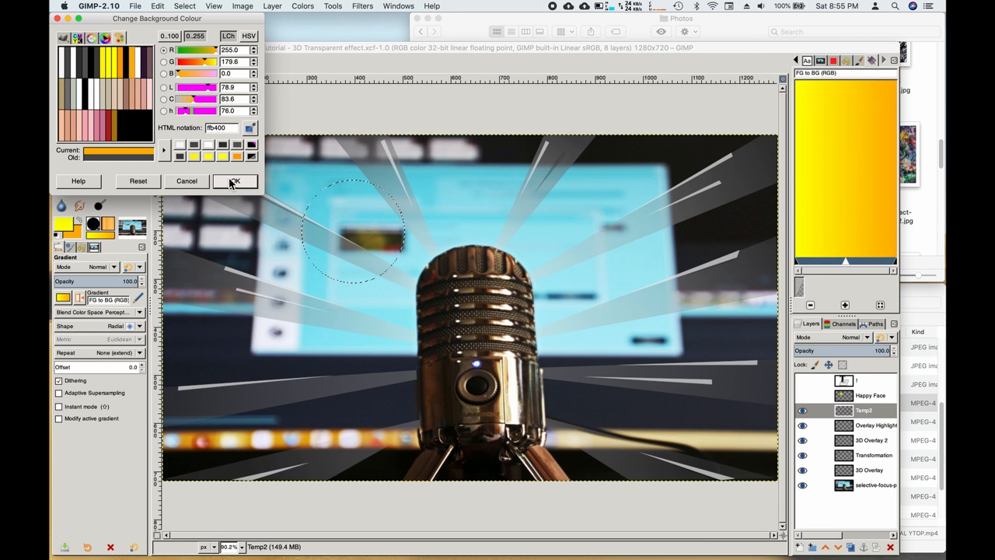
left_click(235, 181)
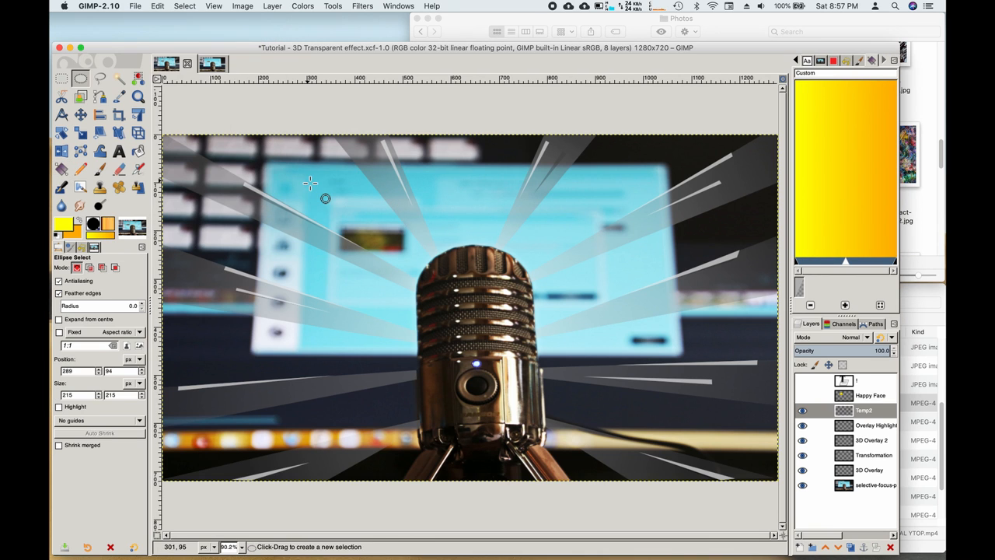
left_click_drag(309, 183, 322, 205)
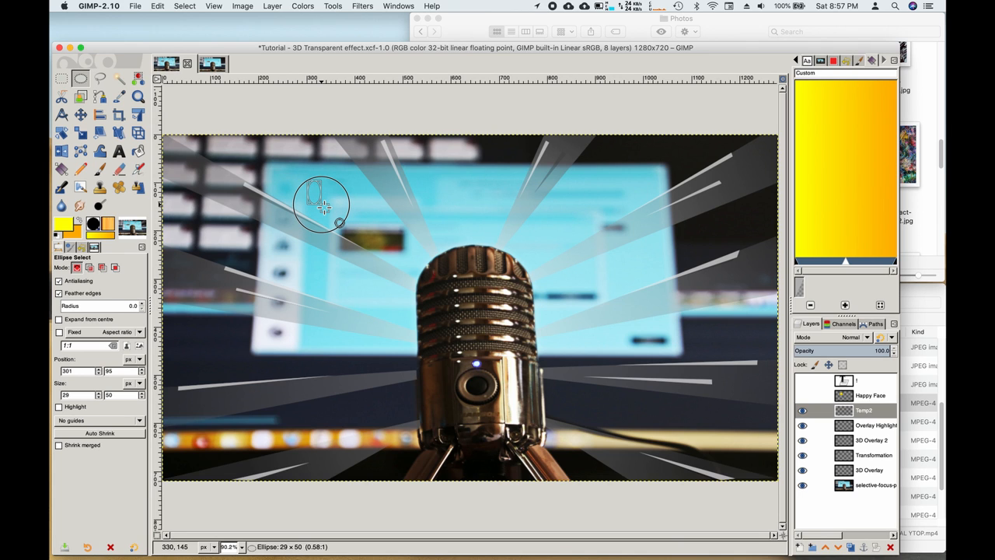
Step: Enlarge the ellipse selection to a 218×218 circle at 301, 95
left_click_drag(324, 204, 390, 289)
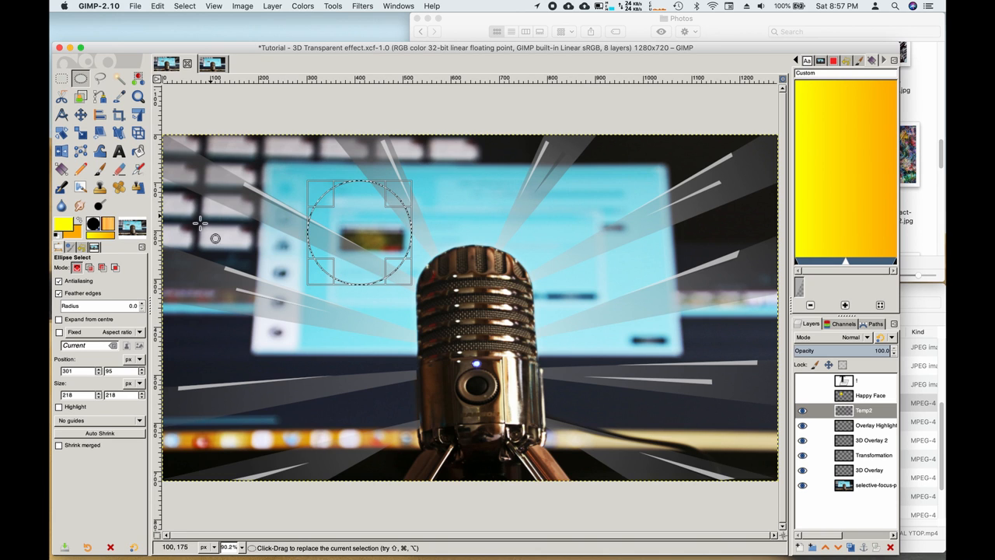
left_click(61, 170)
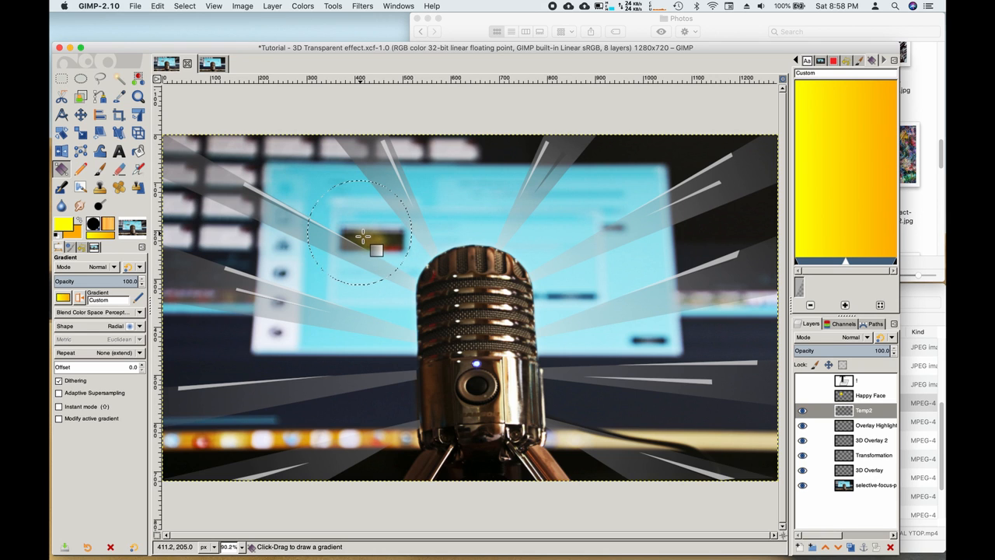
Step: Fill the circle with a radial yellow-to-orange gradient, end point at 494, 270
left_click_drag(363, 236, 401, 267)
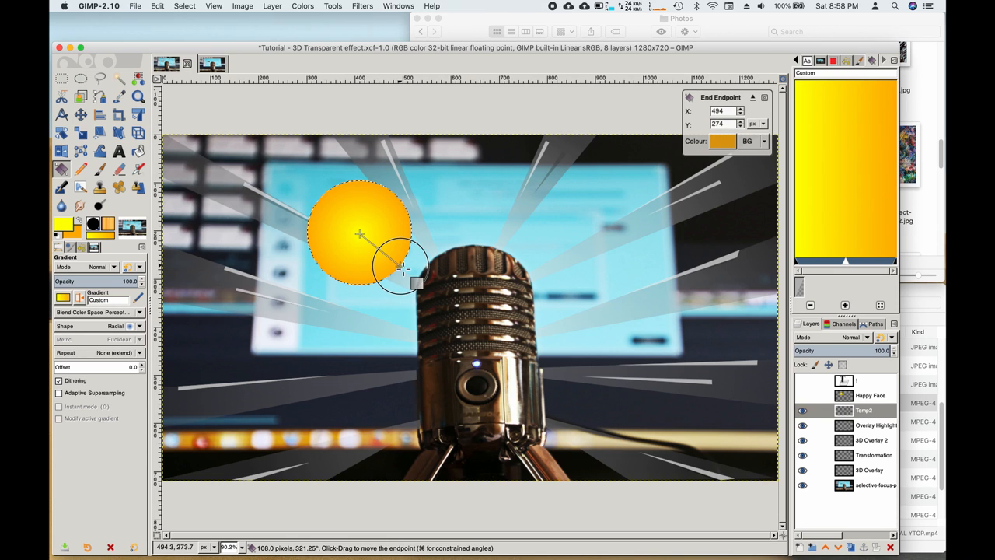
left_click_drag(402, 268, 400, 265)
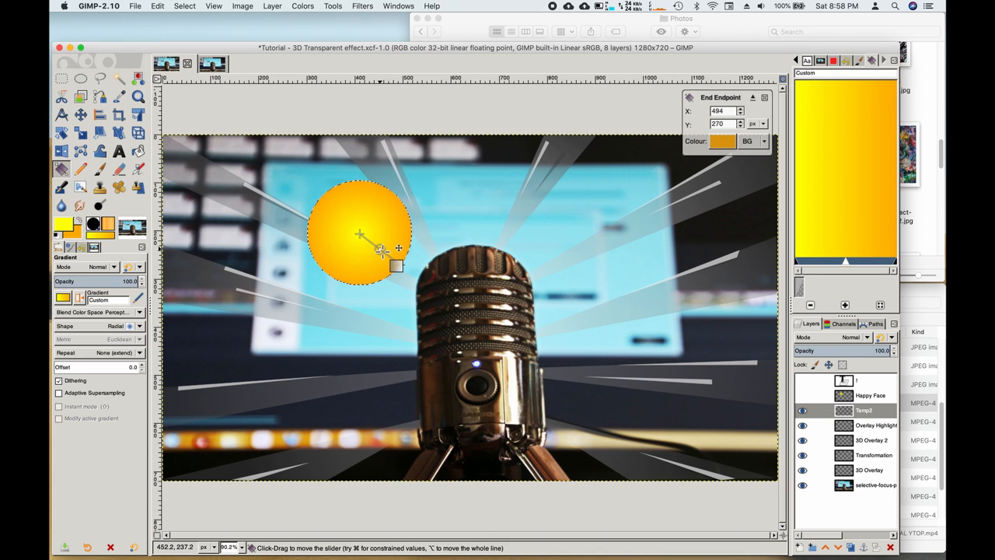
Step: Add a gradient stop near 89% of the sun's radius and brighten its outer colour to ffe900
left_click(381, 250)
double_click(381, 249)
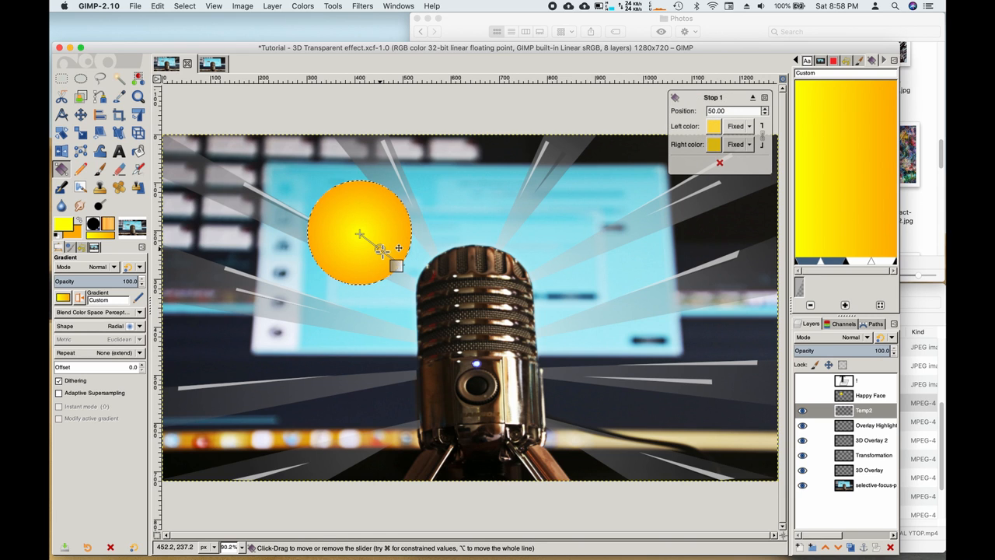
left_click_drag(381, 250, 398, 265)
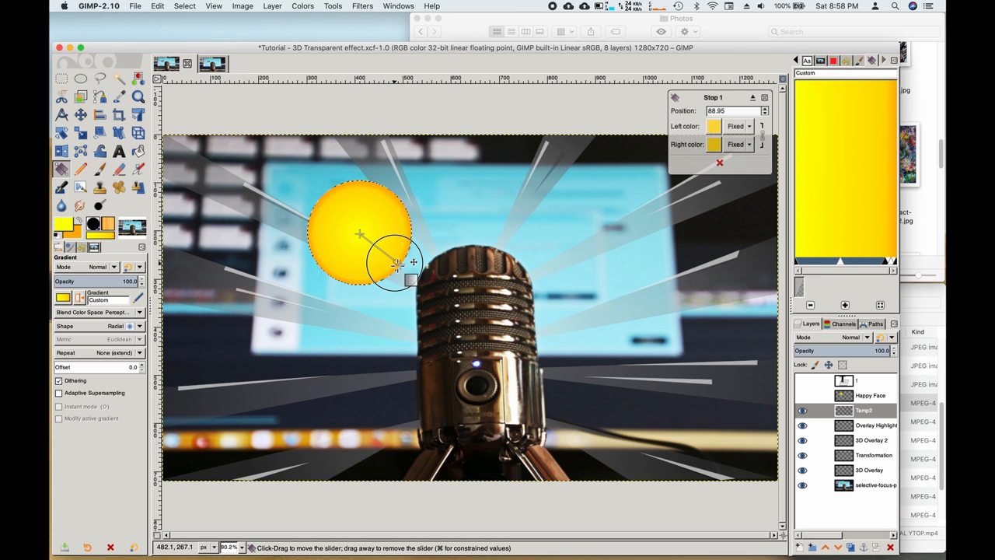
left_click_drag(396, 265, 397, 263)
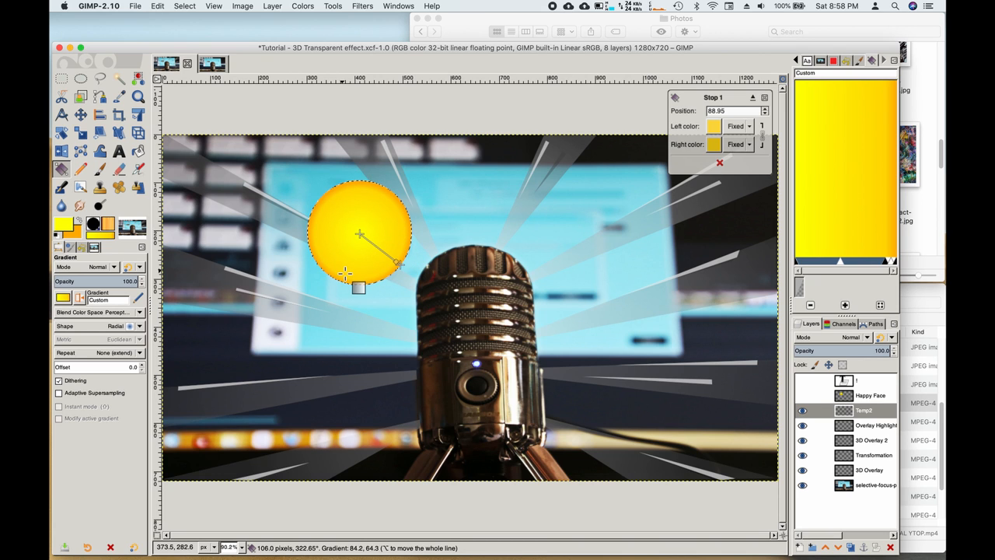
left_click(714, 145)
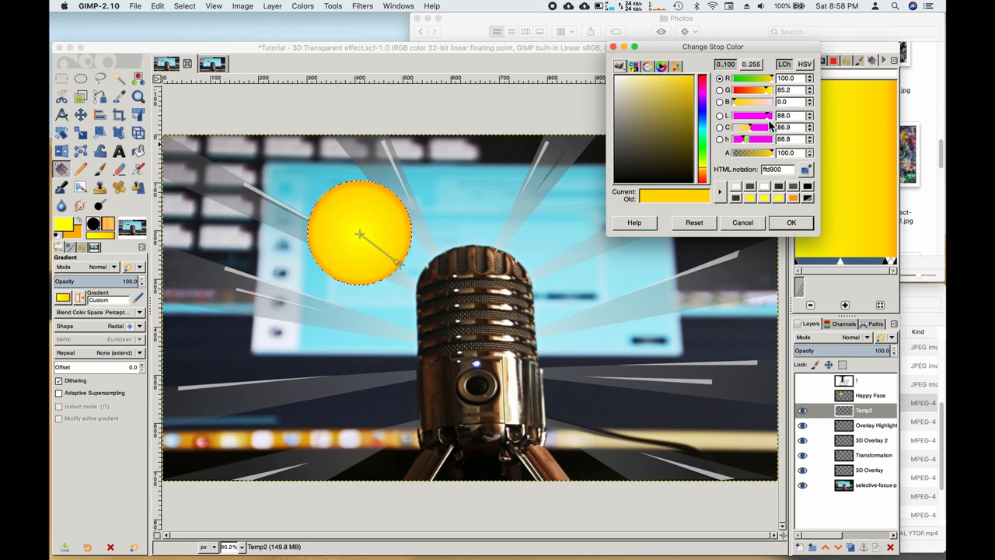
left_click_drag(767, 95, 770, 97)
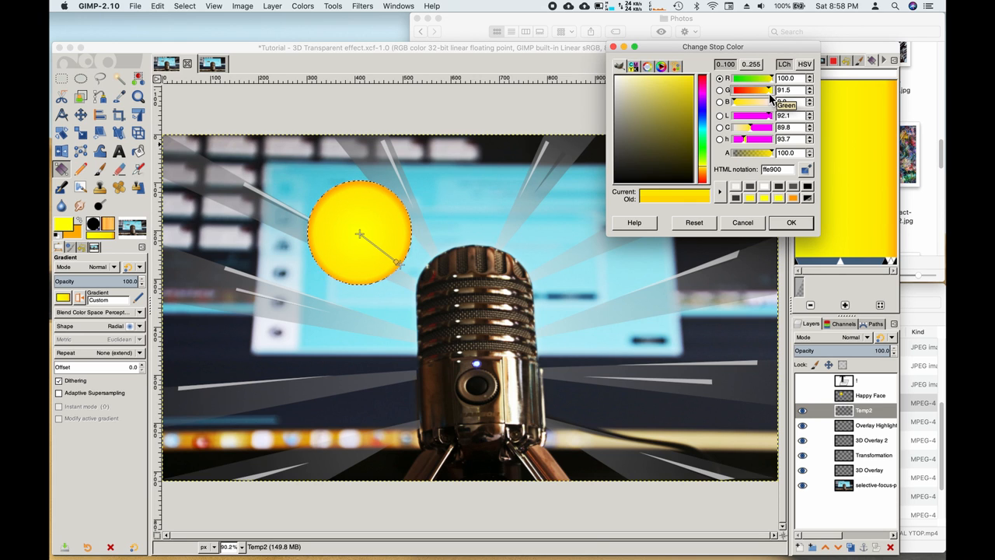
left_click(788, 224)
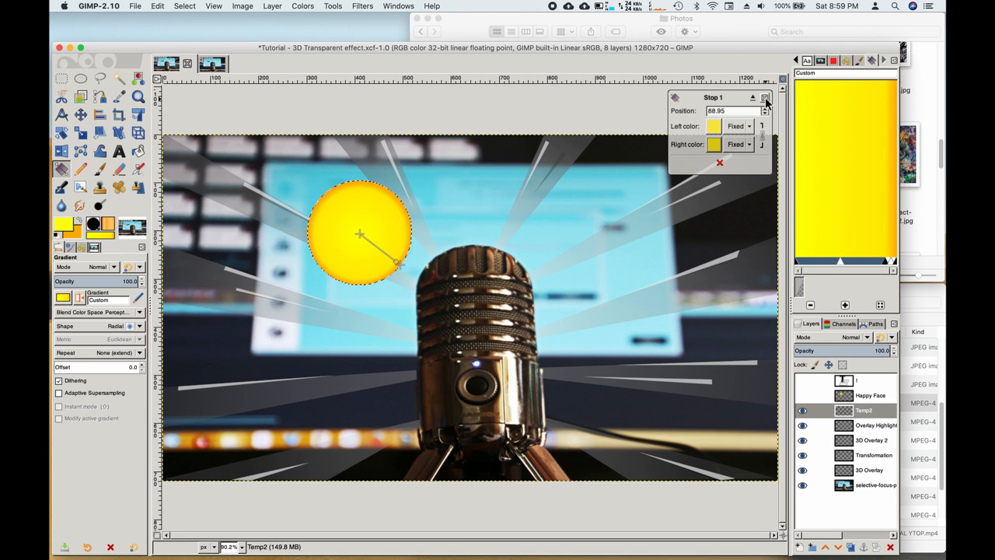
Step: Commit the yellow-to-orange radial gradient on the sun and clear the selection
left_click(400, 266)
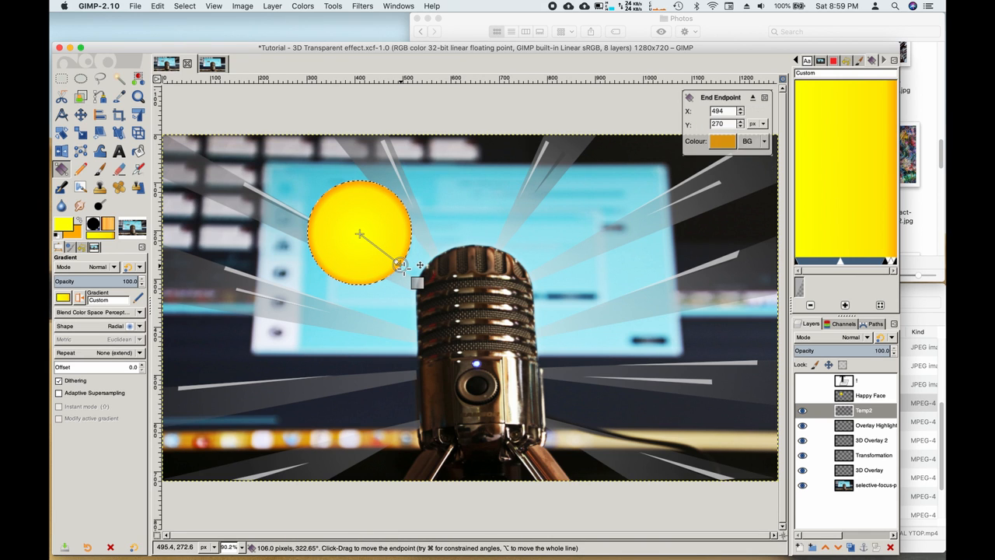
left_click(766, 100)
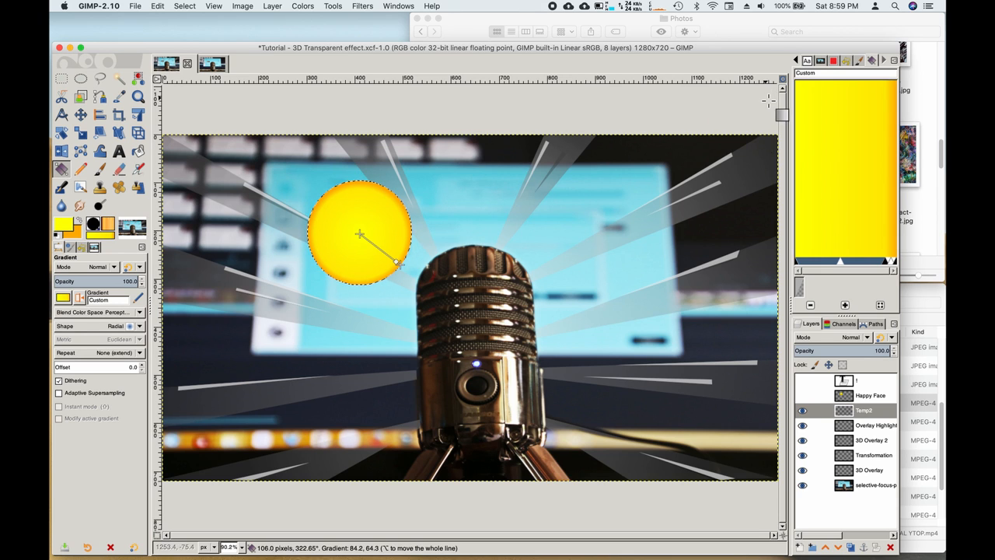
key("Return")
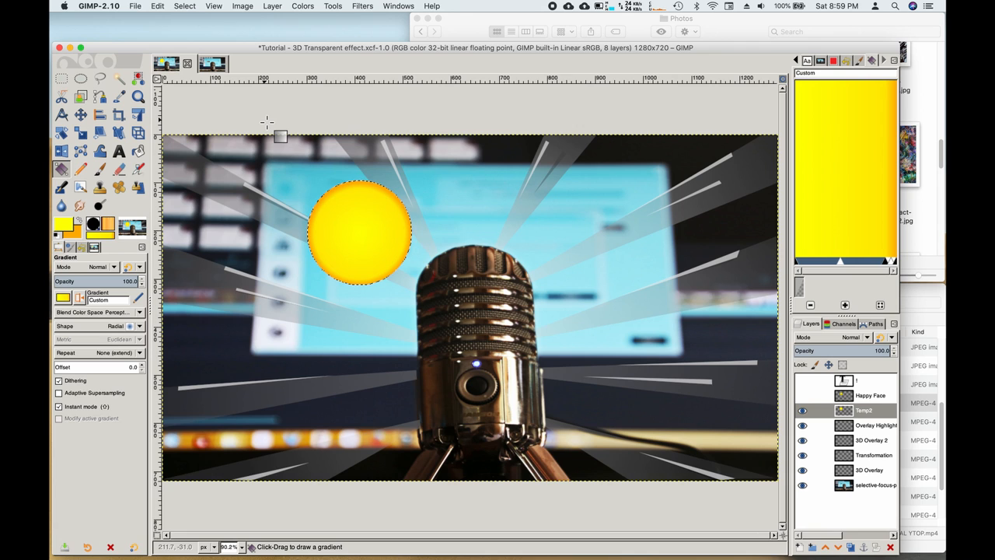
key("shift+super+a")
Step: Draw a 40×40 px circular selection at 349, 150 on the sun's upper left
left_click(81, 81)
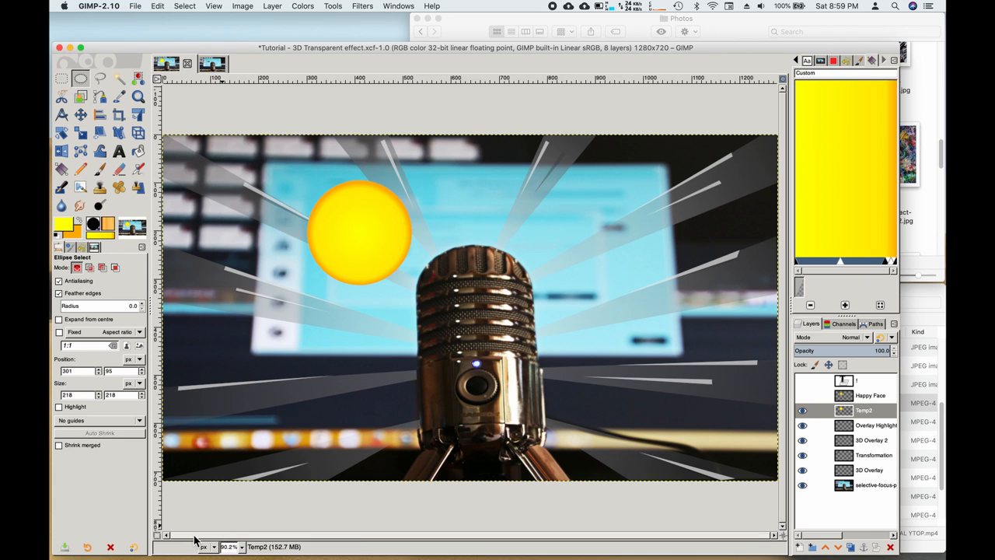
left_click(332, 207)
left_click_drag(332, 208, 347, 228)
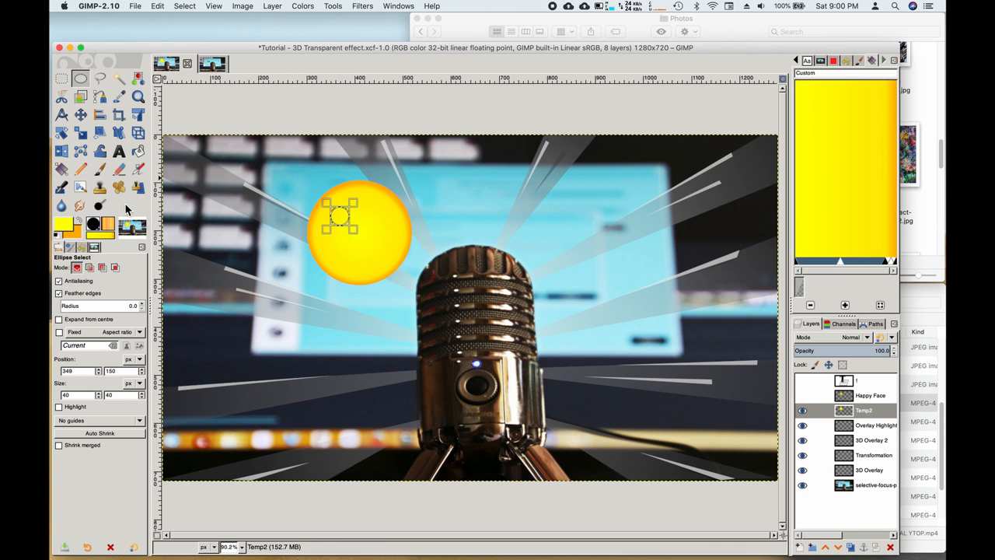
Step: Set the foreground colour to black and bucket-fill the small circle as the left eye
left_click(65, 227)
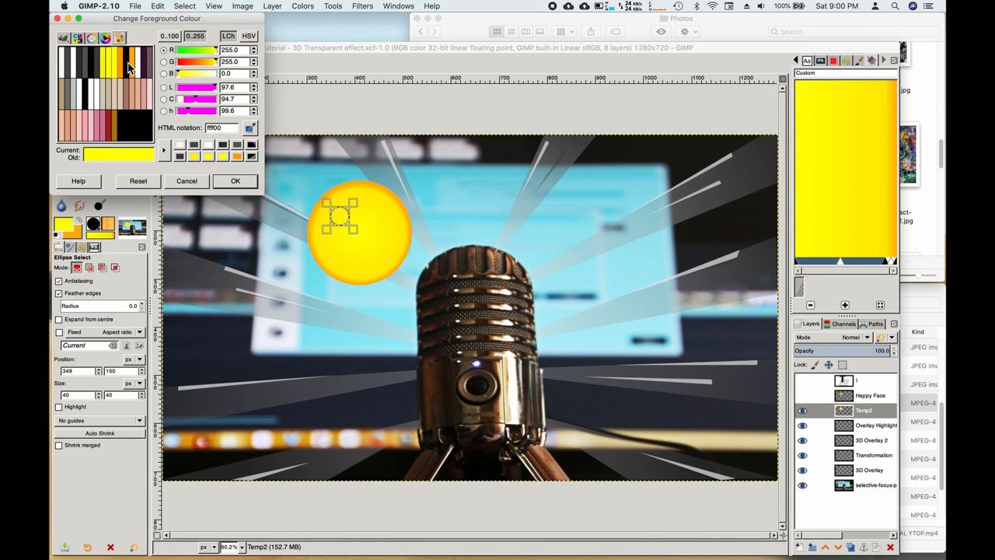
left_click(92, 68)
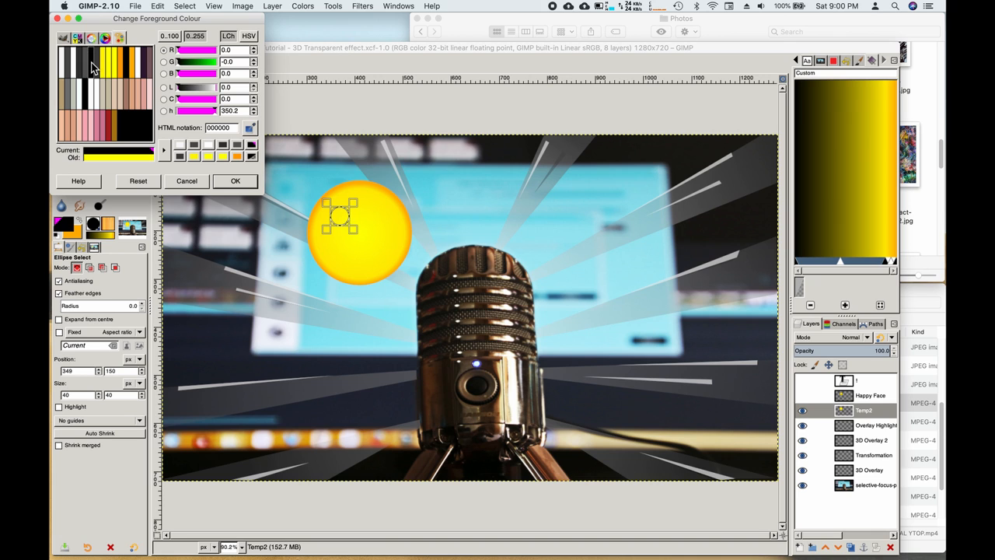
left_click(238, 188)
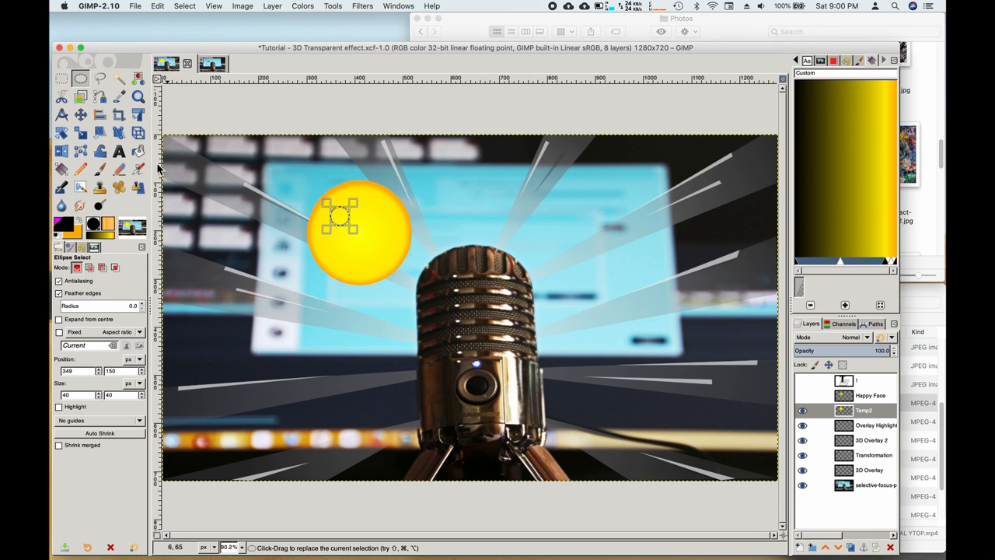
left_click(137, 151)
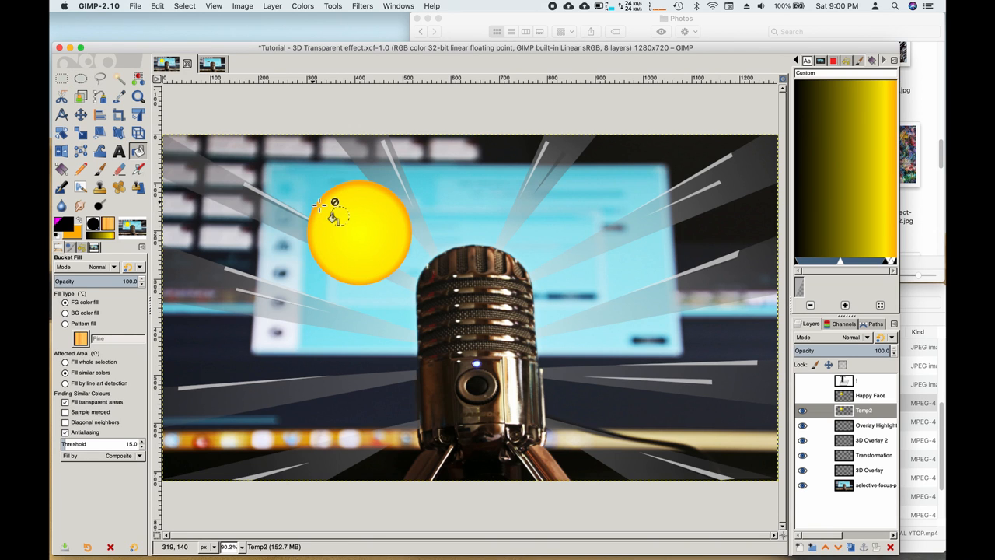
left_click(340, 216)
left_click(81, 80)
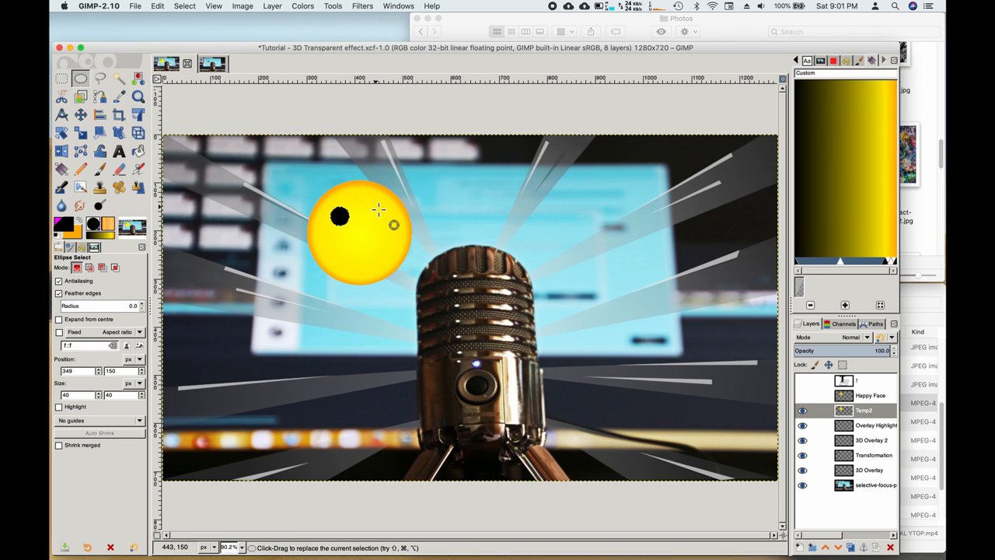
Step: Select a second small circle right of the first eye and fill it black
left_click_drag(379, 209, 393, 229)
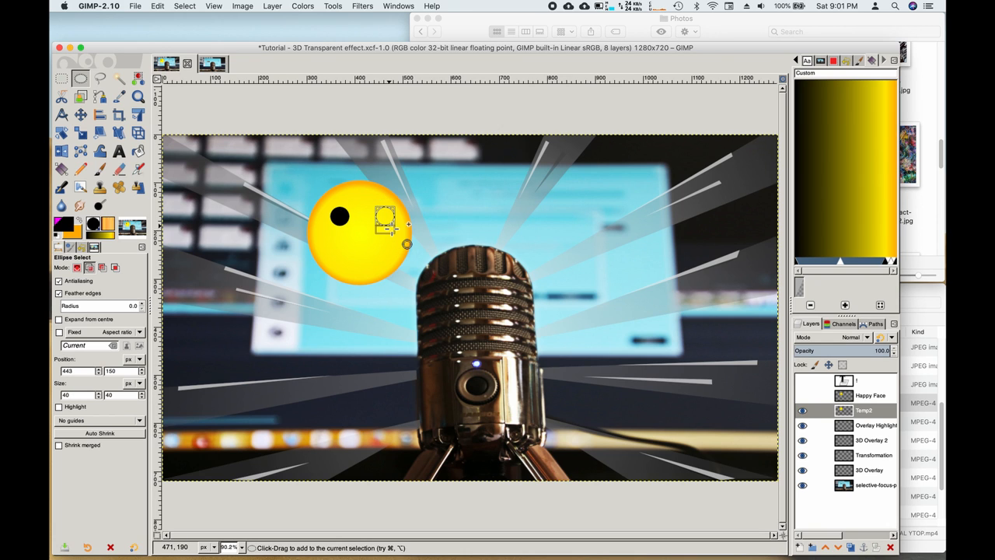
left_click(139, 152)
left_click(385, 218)
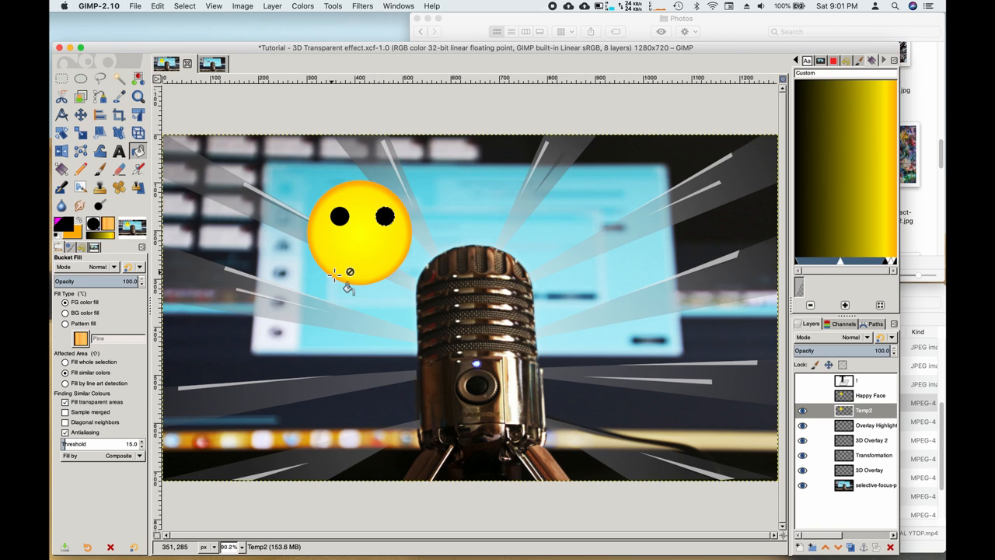
key("ctrl+shift")
left_click(82, 80)
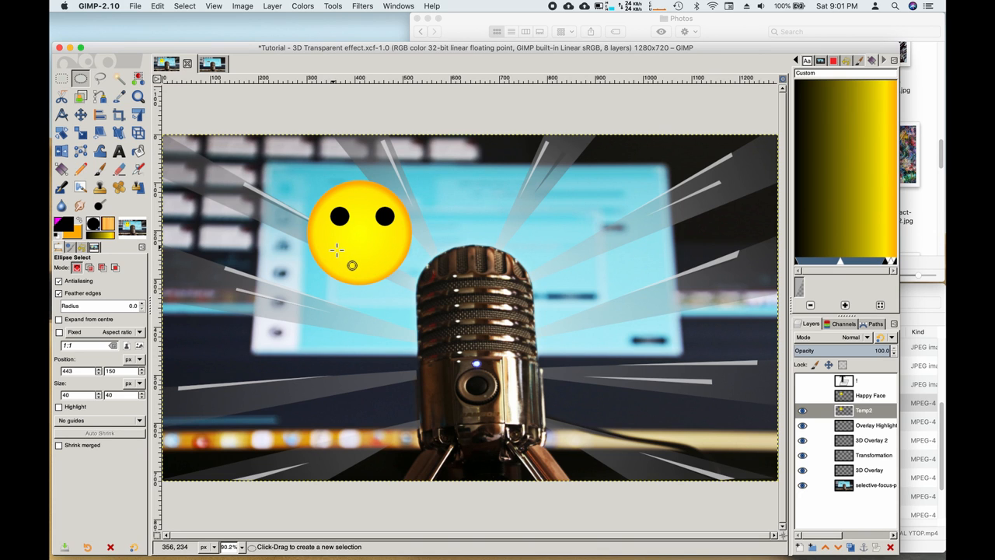
Step: Select a wide ellipse on the lower face, then subtract an overlapping ellipse to leave a smile crescent
left_click_drag(335, 249, 397, 273)
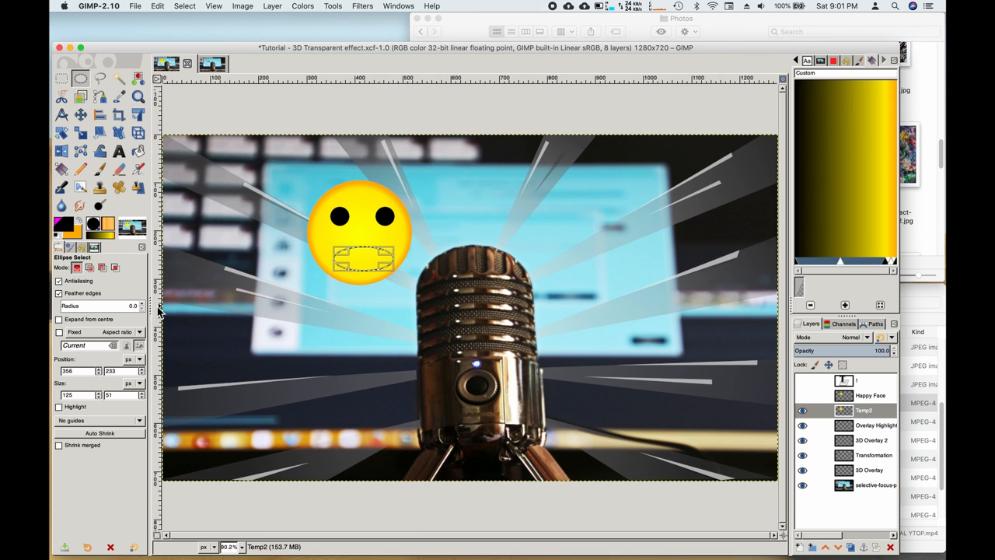
left_click(103, 267)
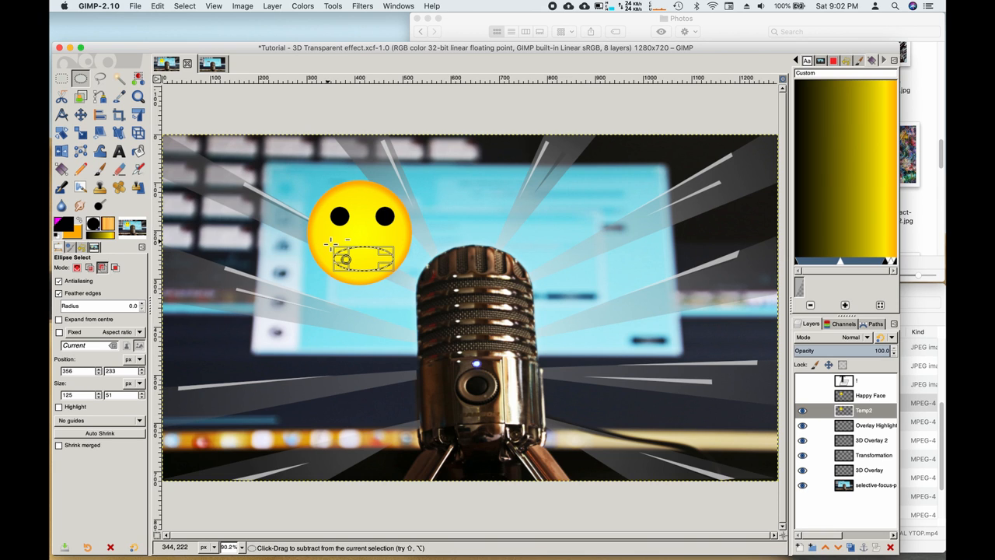
left_click_drag(329, 241, 390, 266)
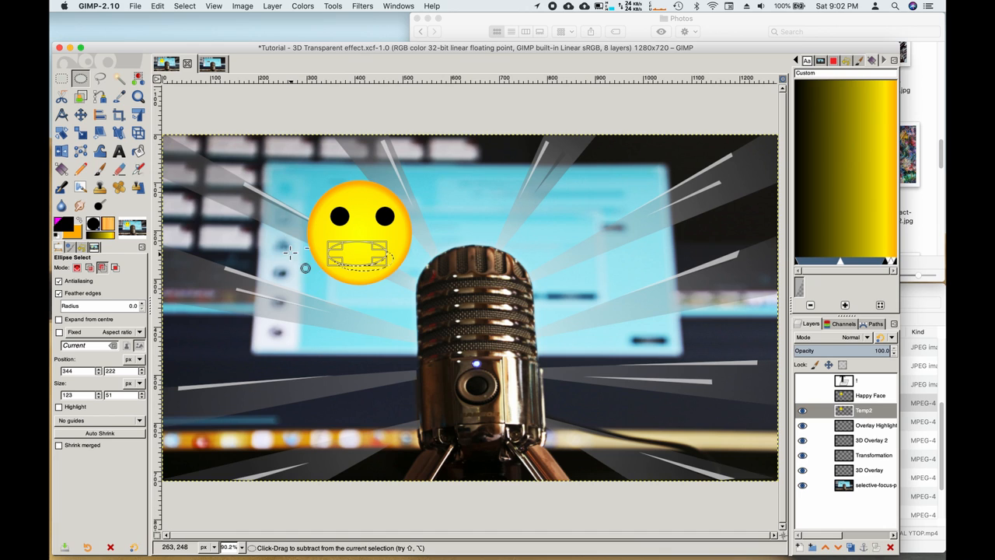
Step: Bucket-fill the crescent mouth selection with black
left_click(139, 152)
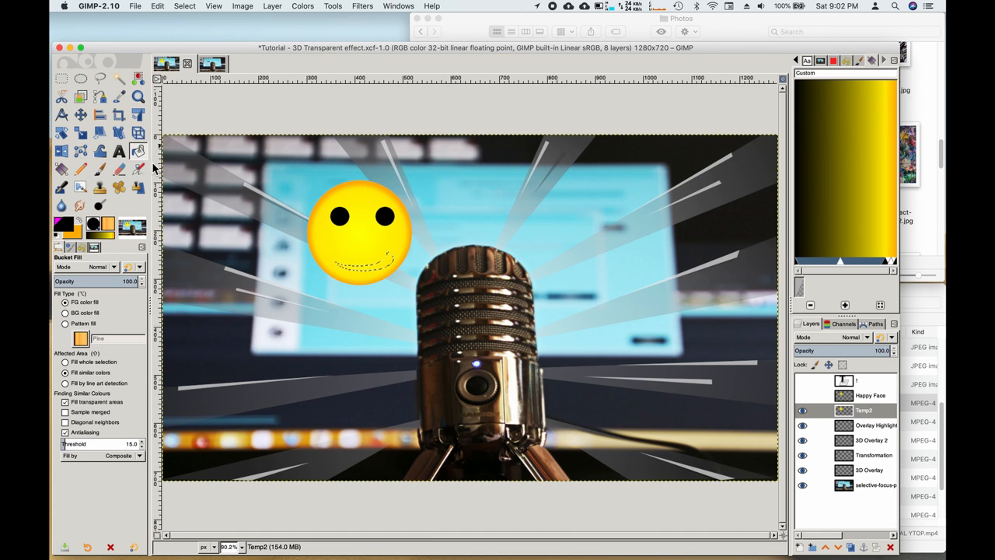
left_click(381, 265)
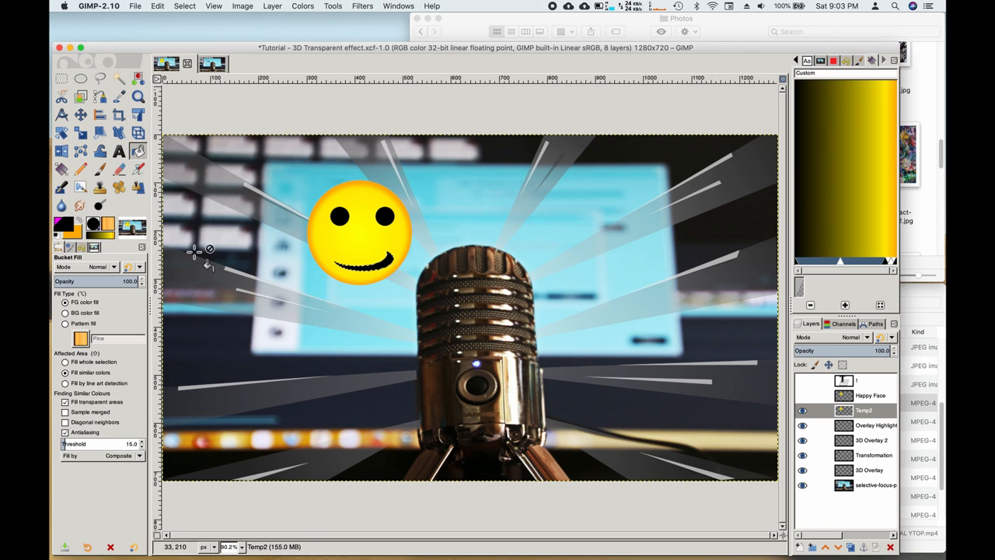
key("ctrl+shift")
Step: Make the '!' text layer active and turn its visibility on
left_click(852, 384)
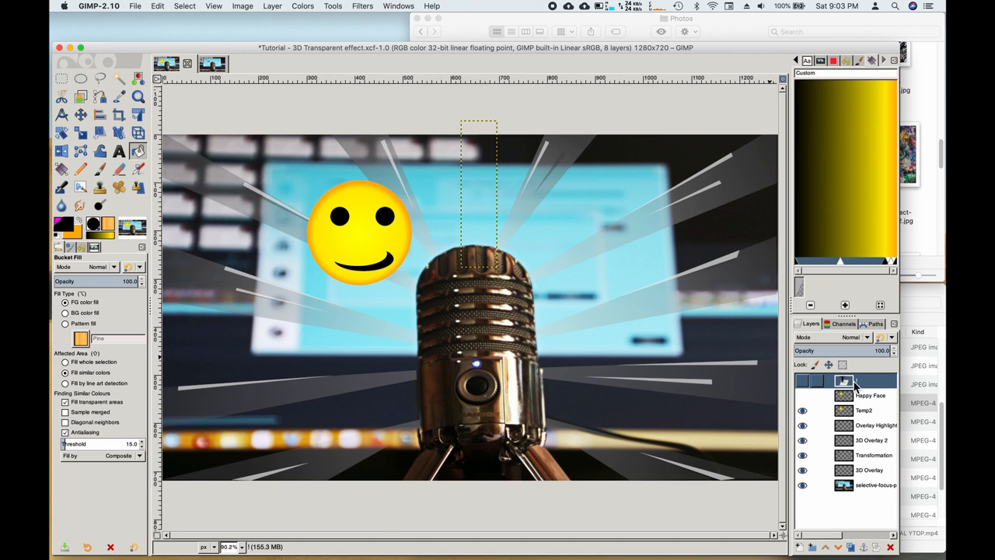
left_click(803, 382)
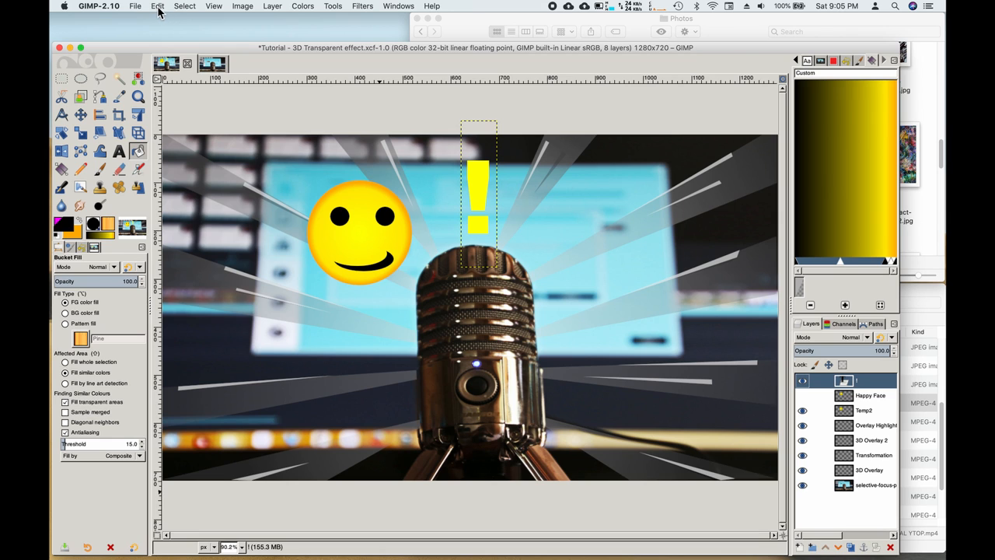
left_click(135, 7)
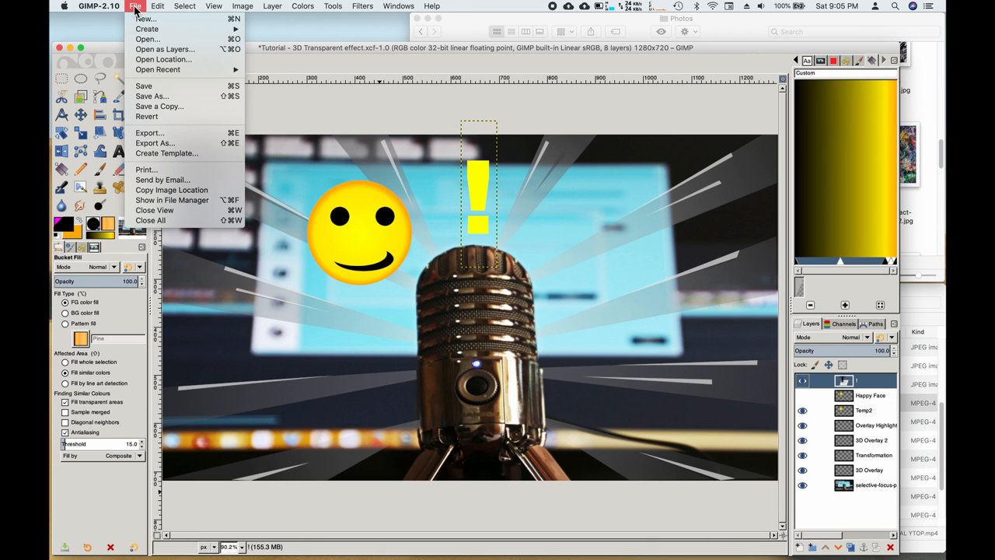
Step: Export over Tutorial - 3D Transparent effect.png with the Save gamma option enabled
left_click(166, 133)
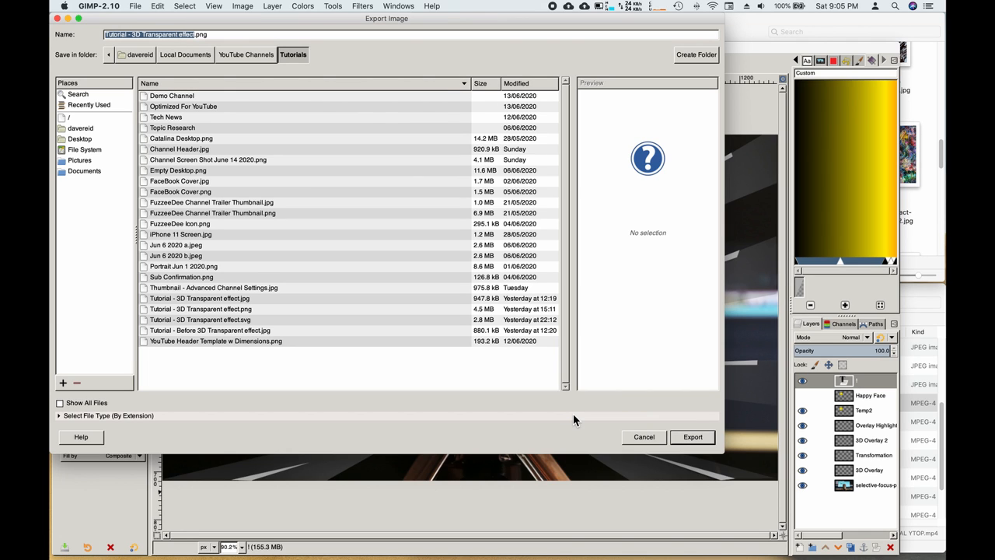
left_click(694, 438)
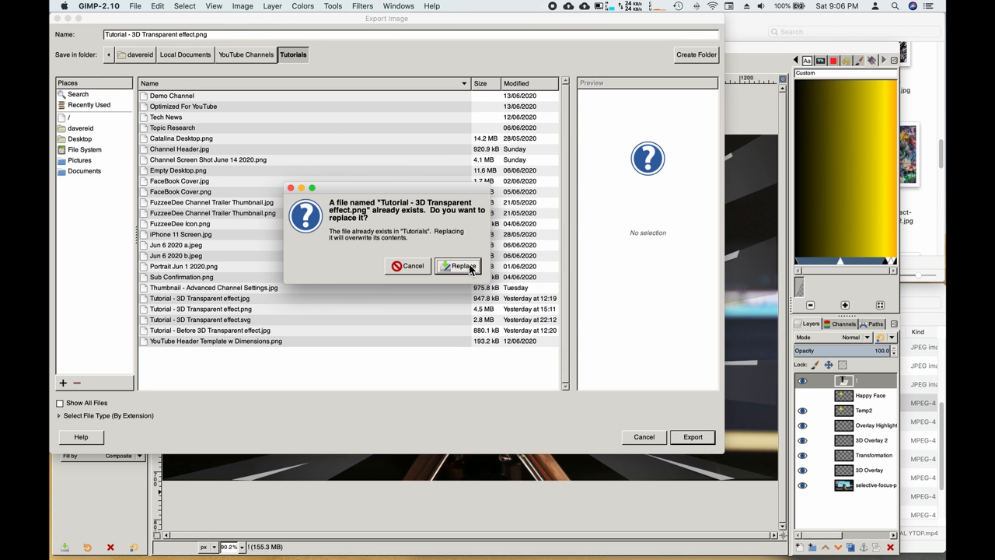
left_click(462, 266)
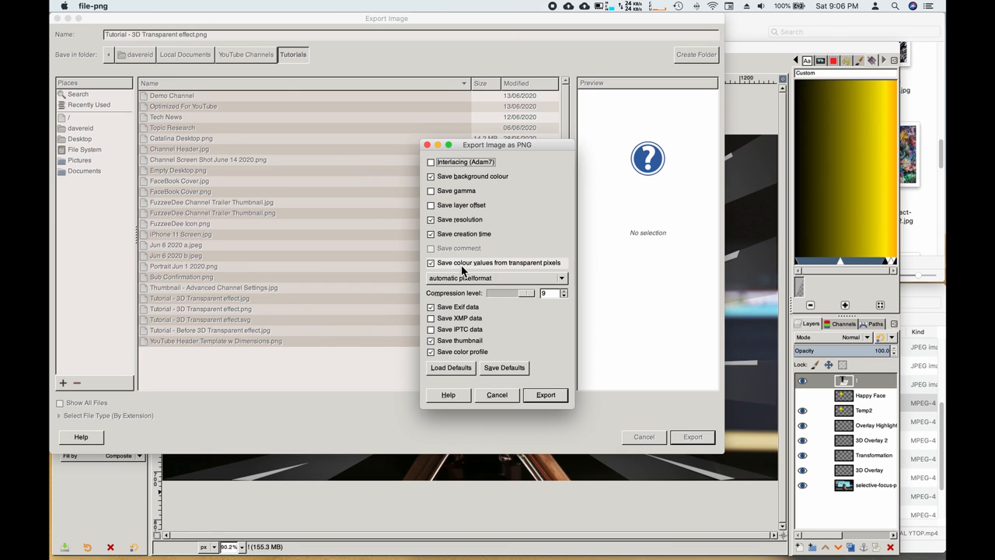
left_click(432, 177)
left_click(432, 177)
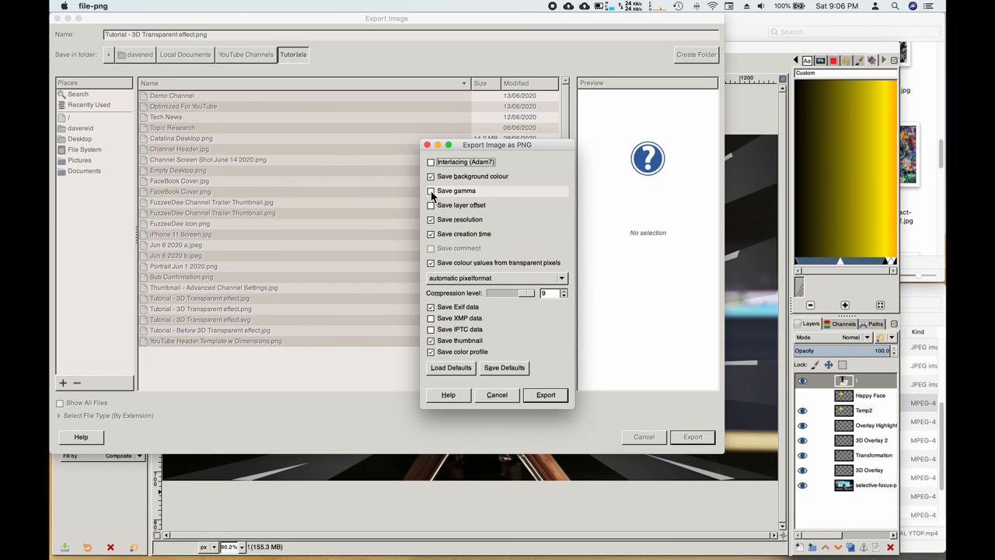
left_click(431, 192)
left_click(432, 192)
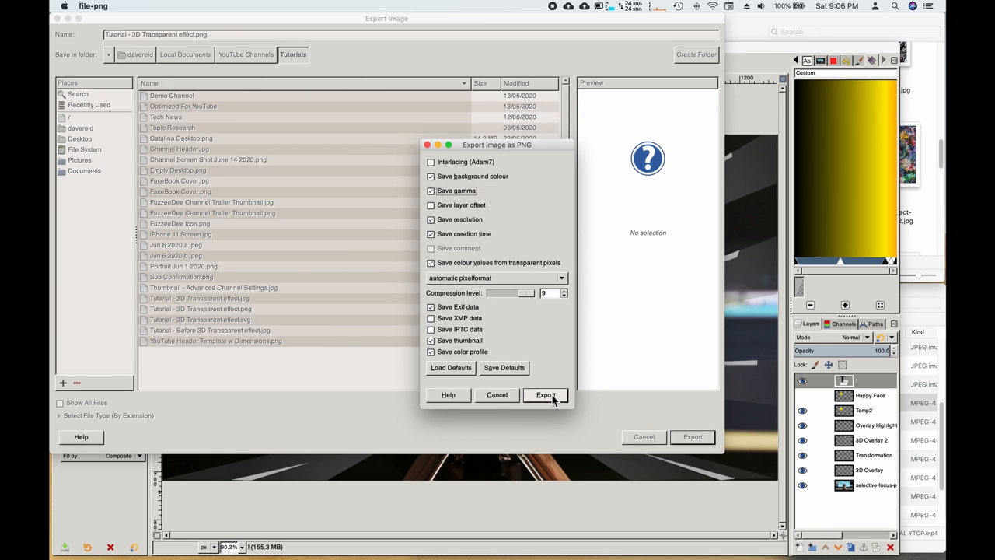
left_click(546, 395)
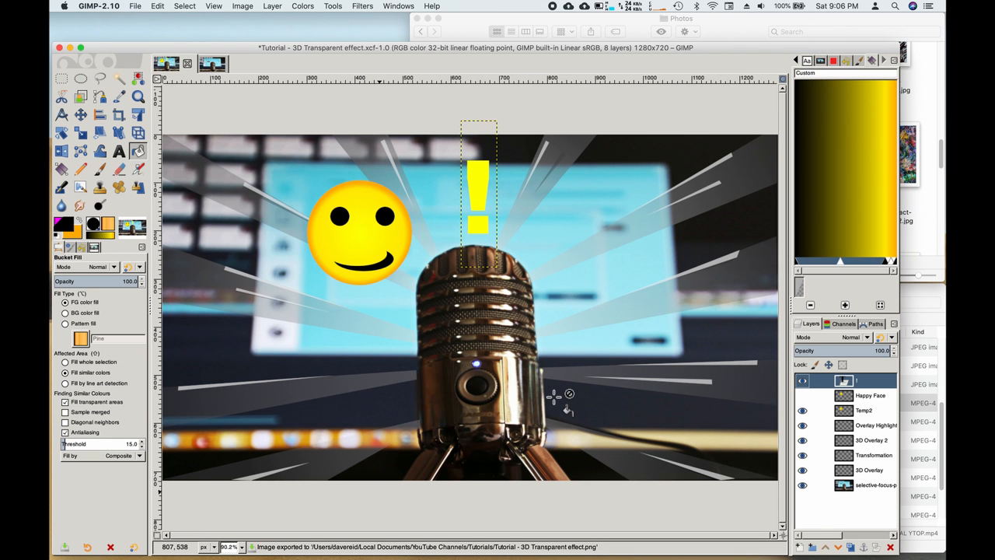
Step: Start Export As with JPEG format, naming the file Tutorial - 3D Transparent effect GIMP.jpg
left_click(136, 8)
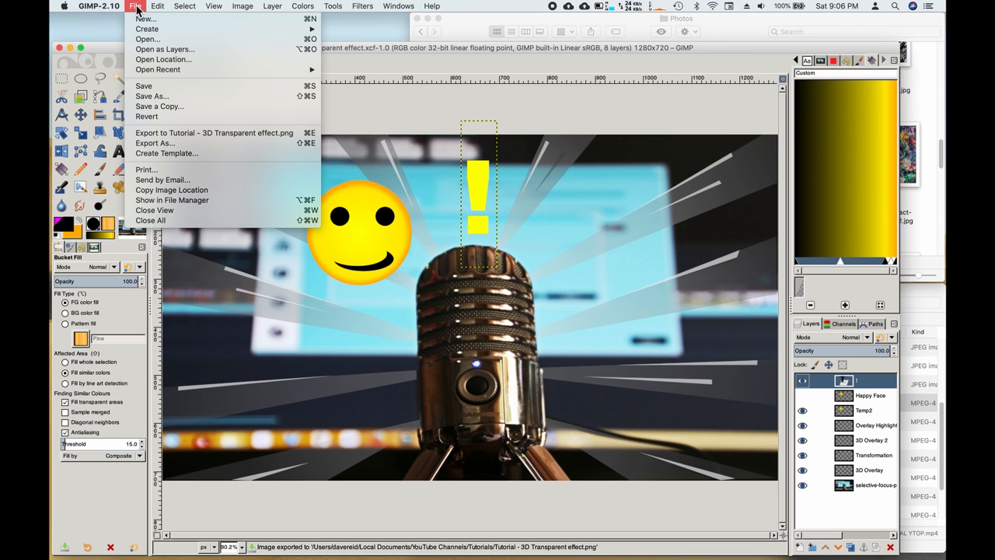
left_click(172, 143)
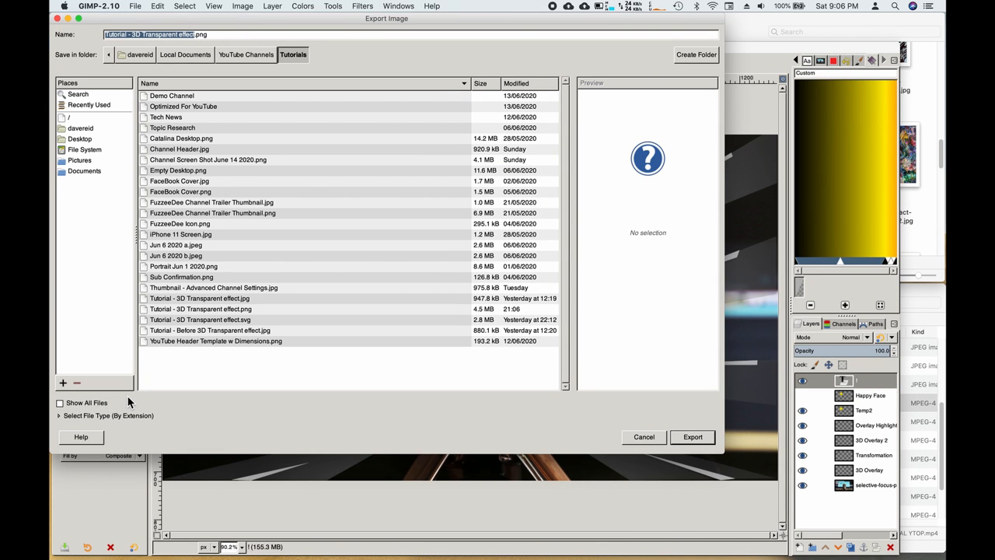
left_click(109, 415)
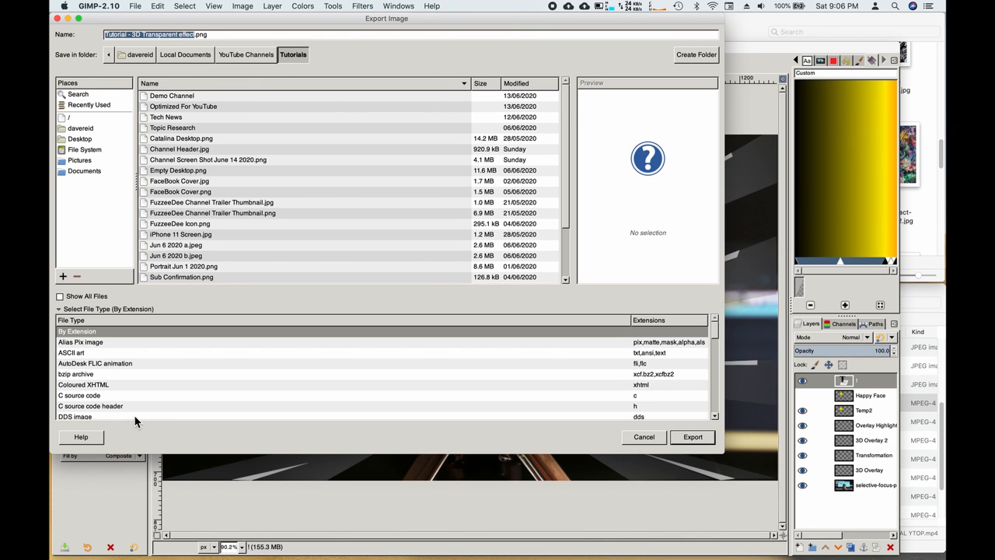
scroll(93, 350, "down", 1)
scroll(93, 350, "down", 1)
scroll(109, 355, "down", 2)
scroll(109, 356, "down", 3)
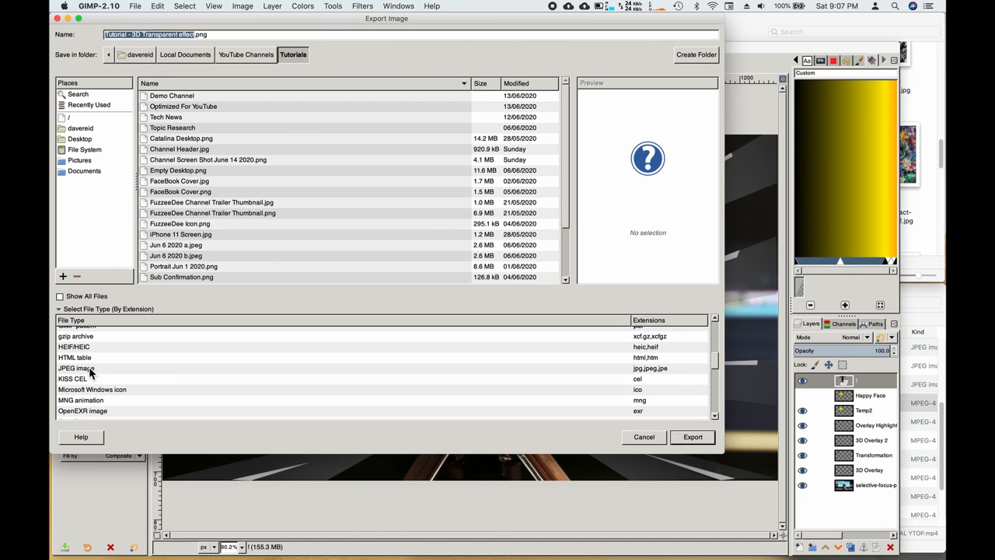
left_click(81, 370)
left_click(197, 35)
type("GIMP")
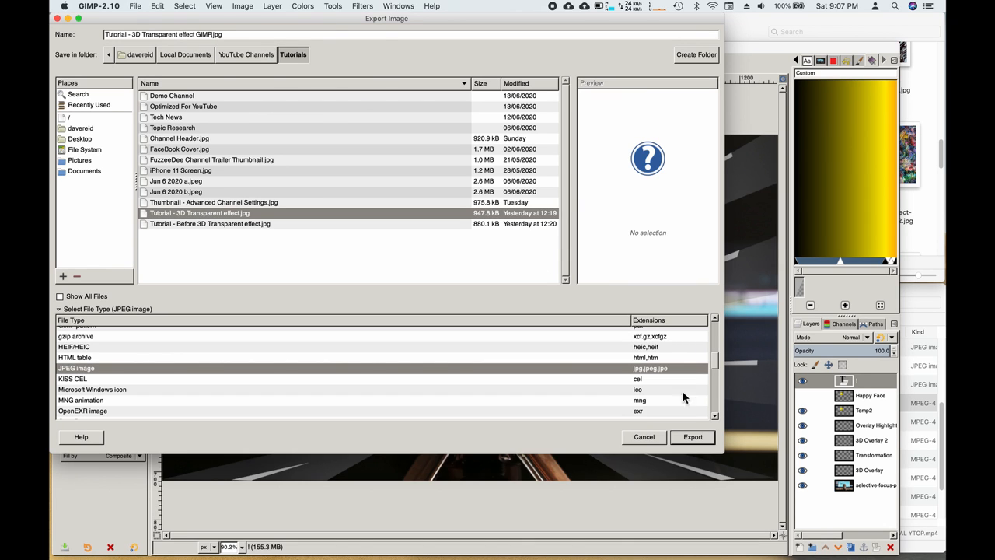
Step: Set JPEG quality to 99 and write the file
left_click(698, 440)
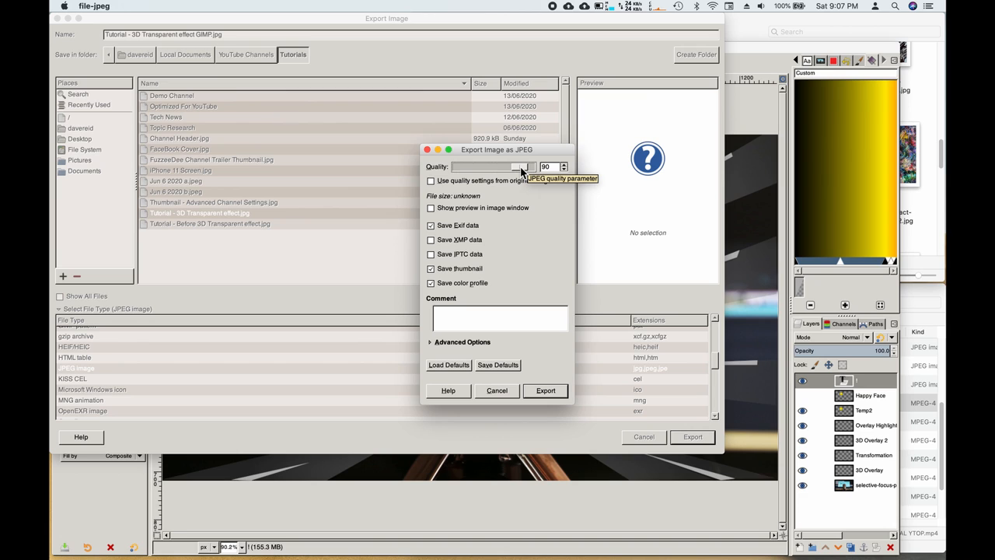
left_click_drag(522, 169, 528, 170)
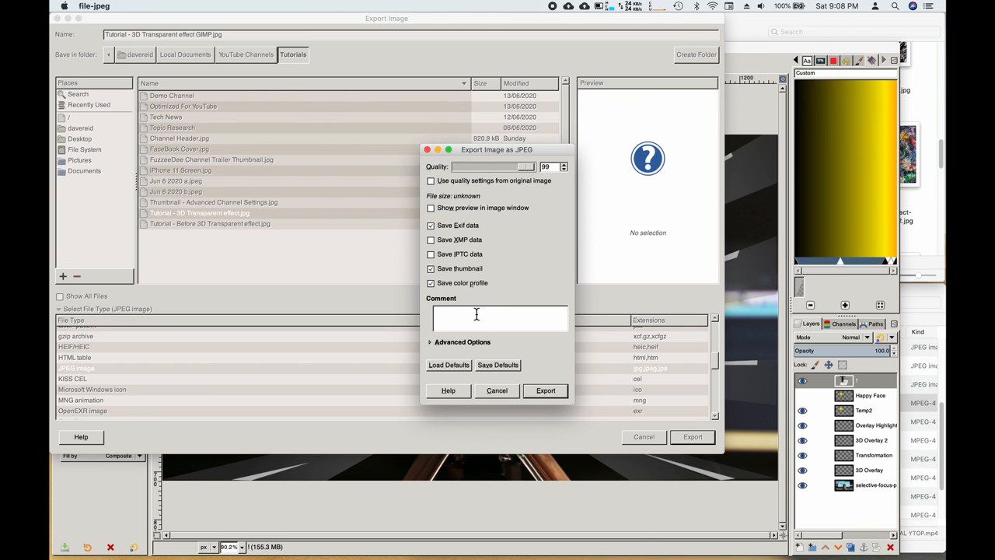
left_click(547, 393)
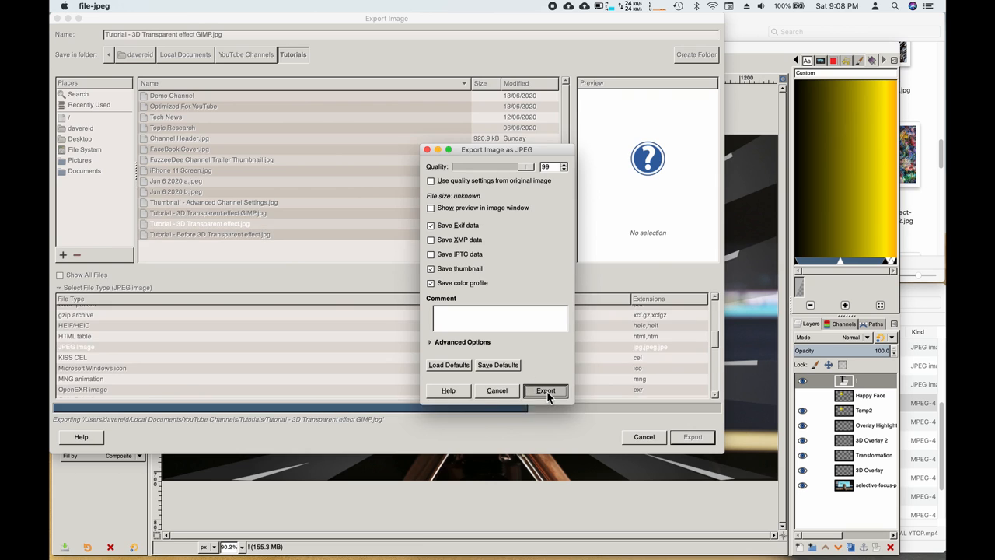